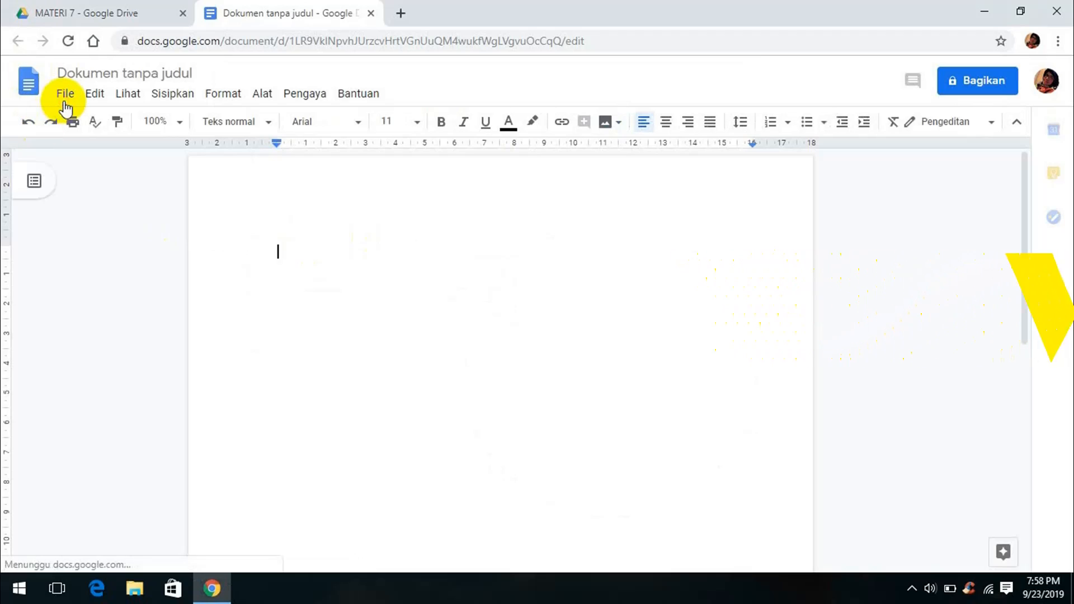
Open Page Setup from the File menu and close it with Oke unchanged
left_click(62, 96)
left_click(139, 515)
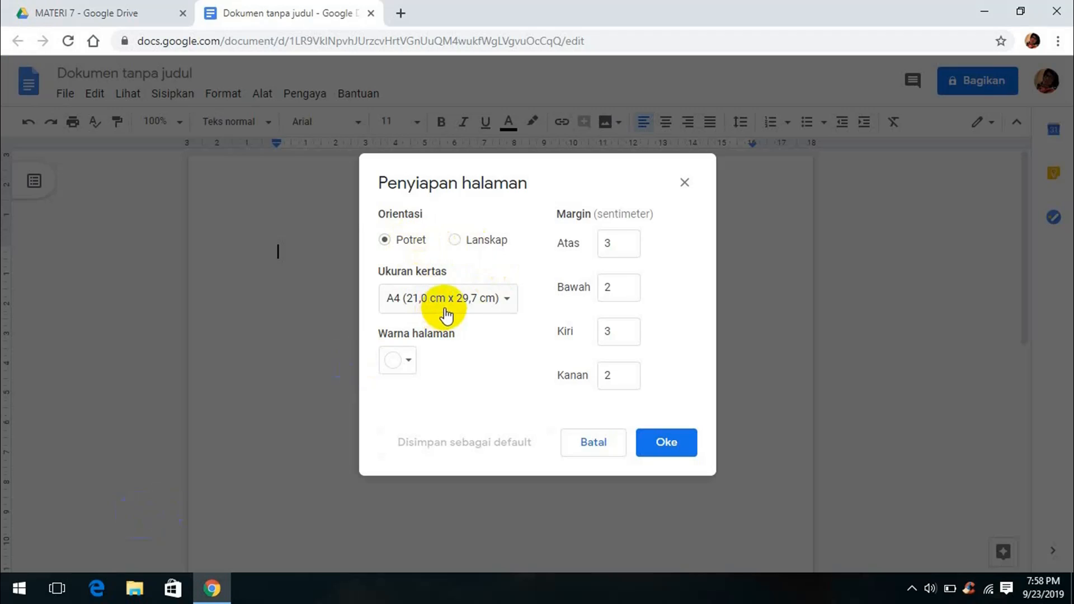
left_click(666, 442)
Rename the untitled document to 'TUGAS 7 - ' followed by the student's name
left_click(163, 73)
key("BackSpace")
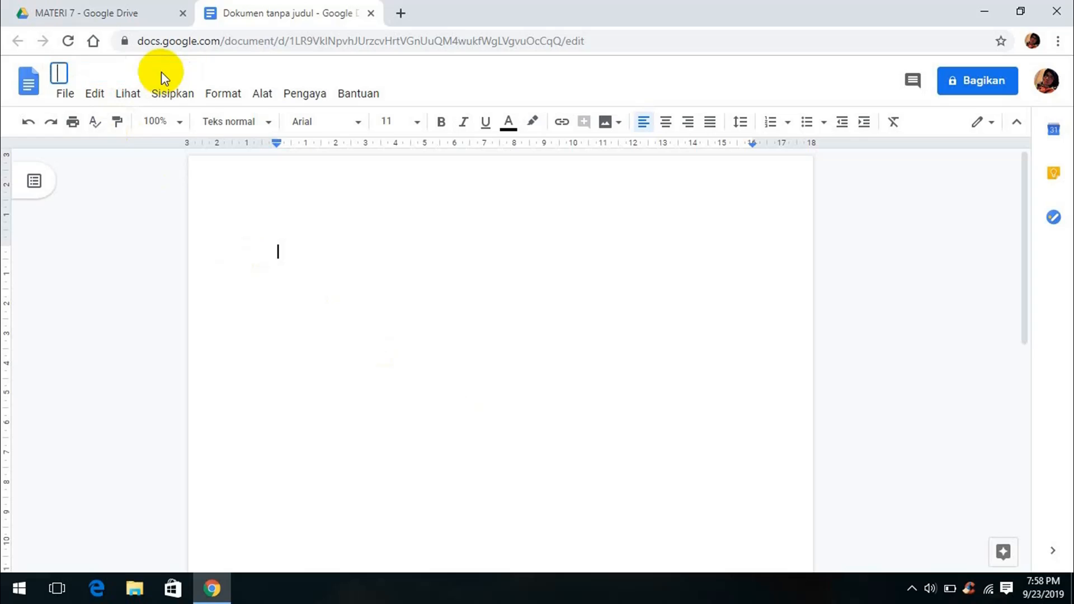
type("TUGAS 7 -")
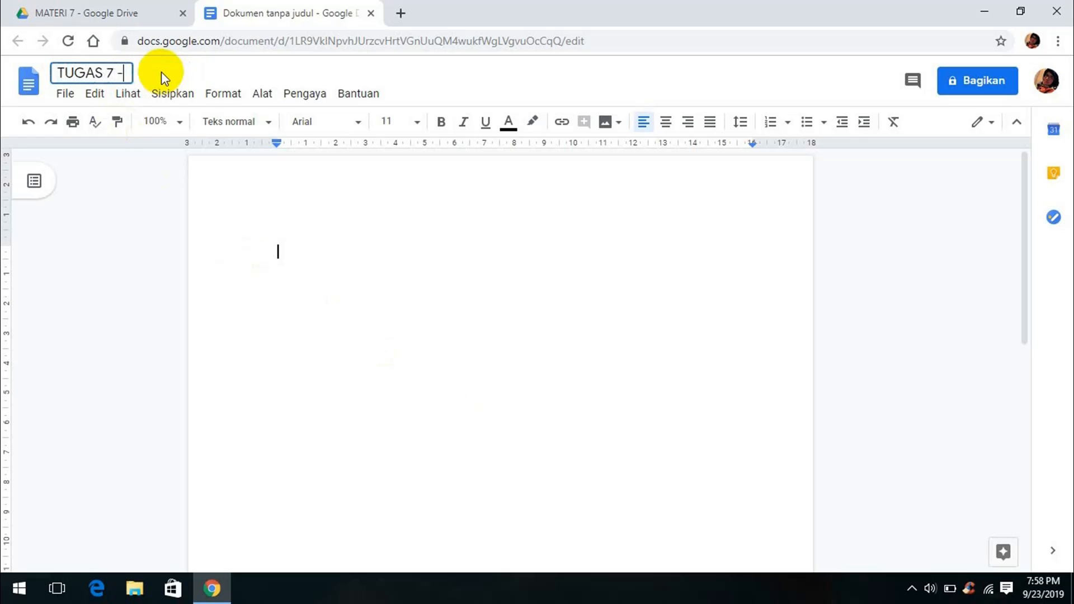
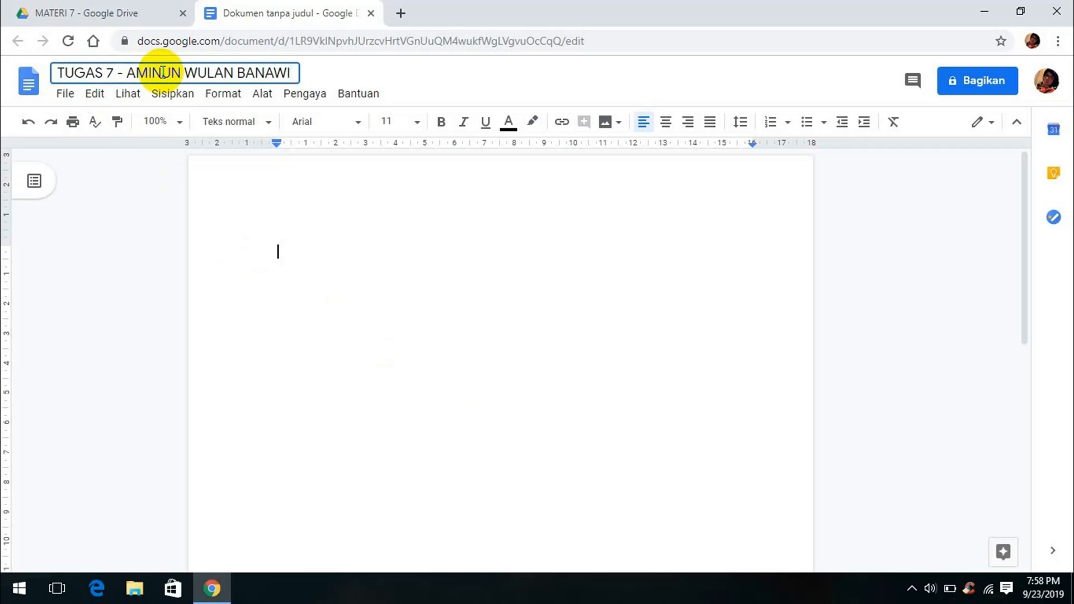
Add the title 'PERKEMBANGAN NILAI ULANGAN SEMESTER GANJIL/GENAP TAHUN 2018-2019', centred as Judul 1, with a new line after
left_click(299, 261)
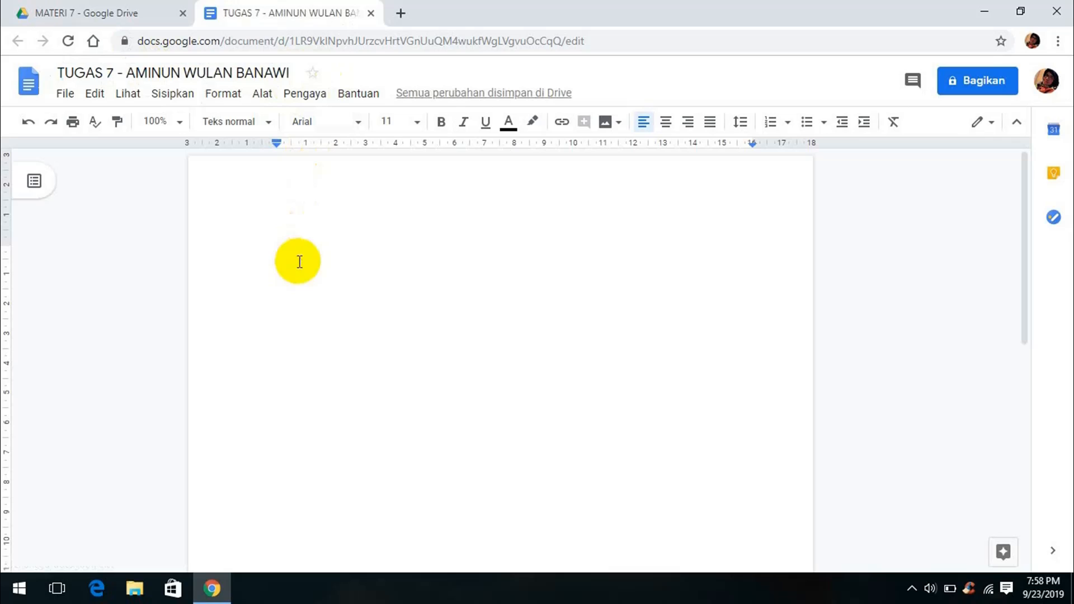
type("PERKEMBANGAN")
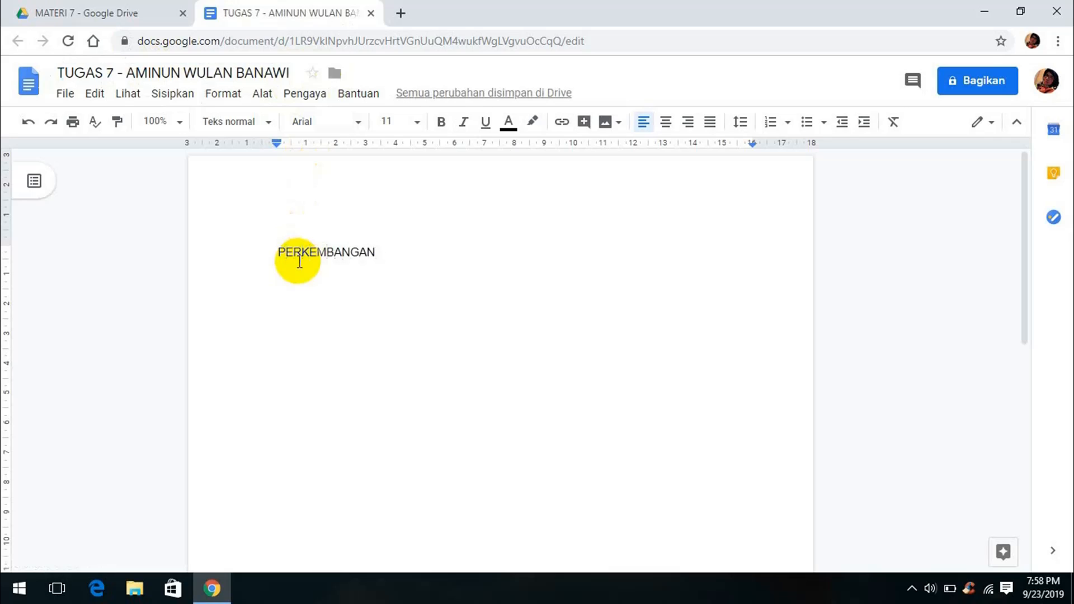
type(" NILAI ULANGAN SEMESTER GANJIL/GENAP TAHUN 2018-2019")
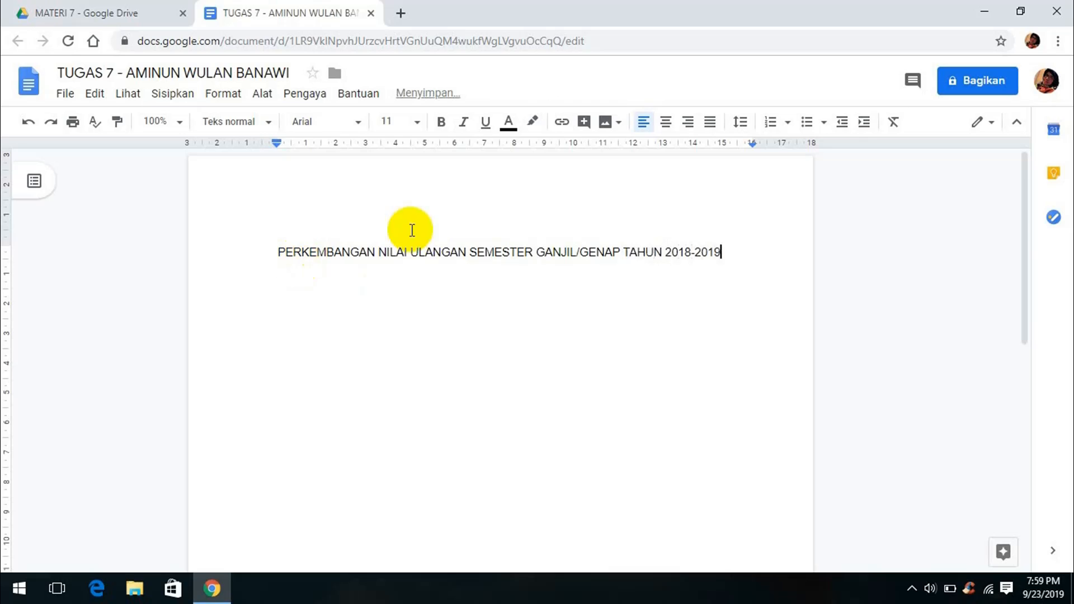
left_click_drag(722, 253, 274, 254)
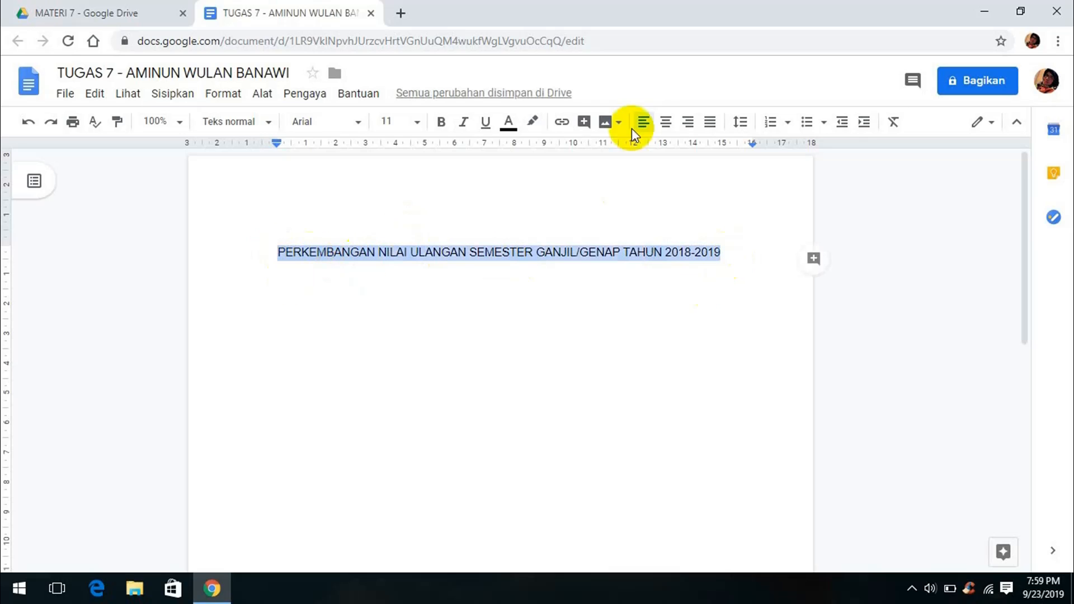
left_click(665, 121)
left_click(268, 122)
left_click(278, 305)
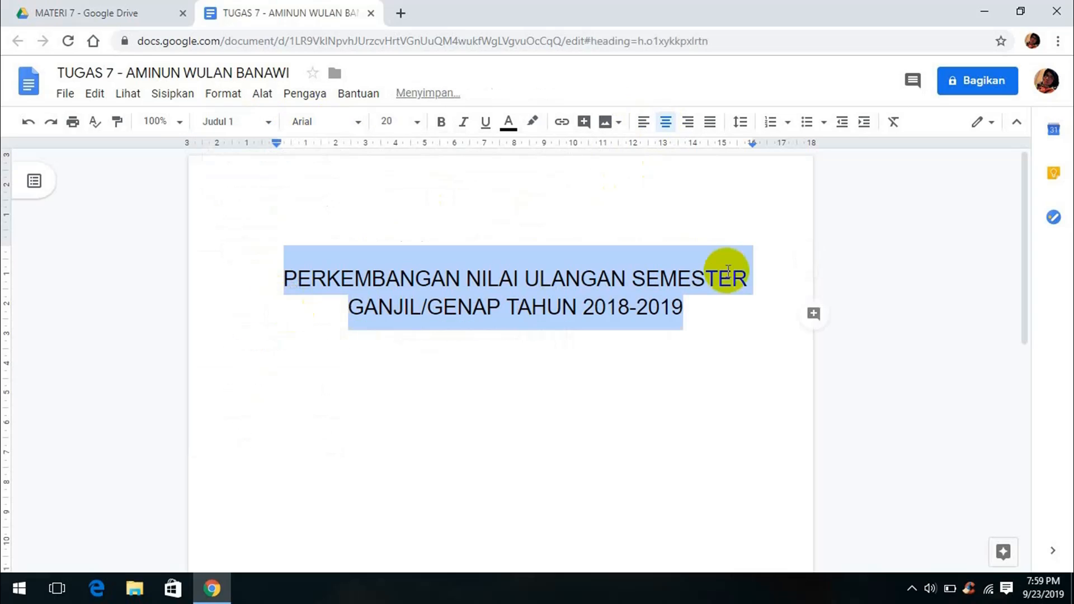
left_click(705, 307)
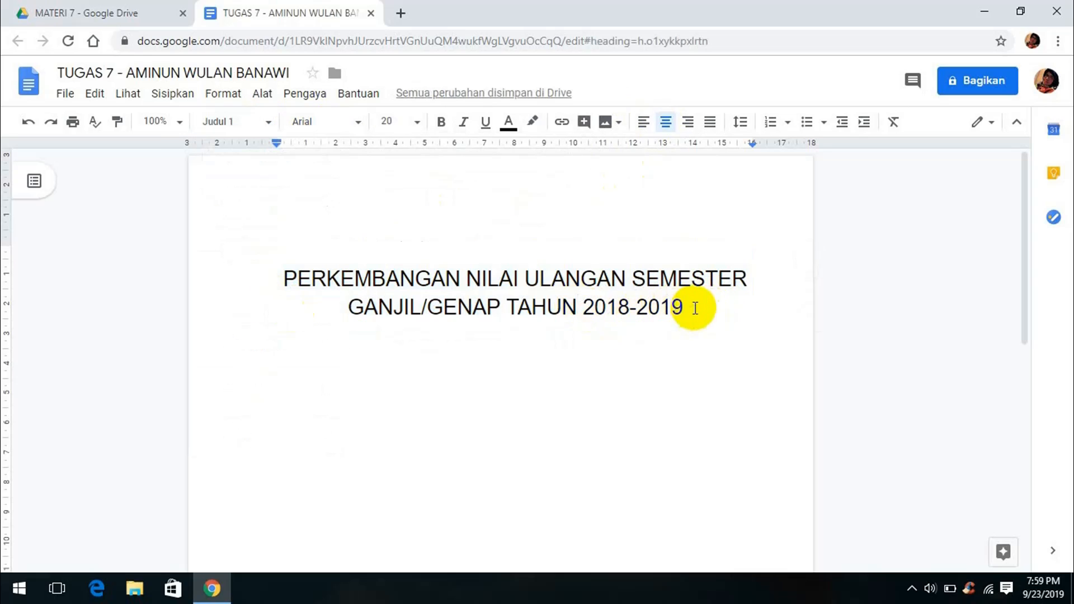
key("Return")
Insert a 4x5 table below the heading and fill its first row yellow
left_click(172, 92)
mouse_move(343, 149)
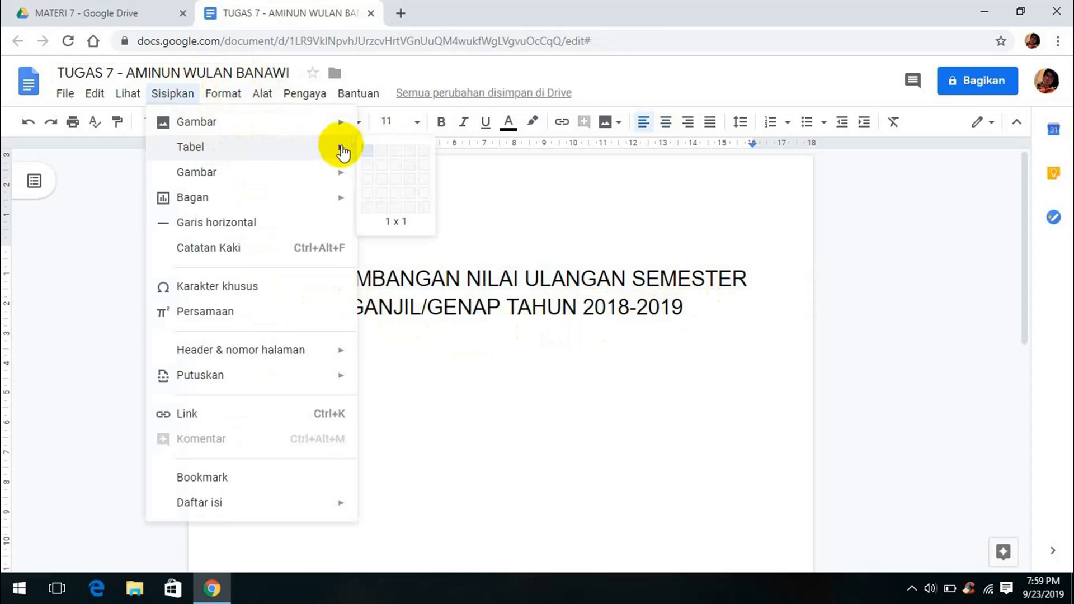
left_click(410, 207)
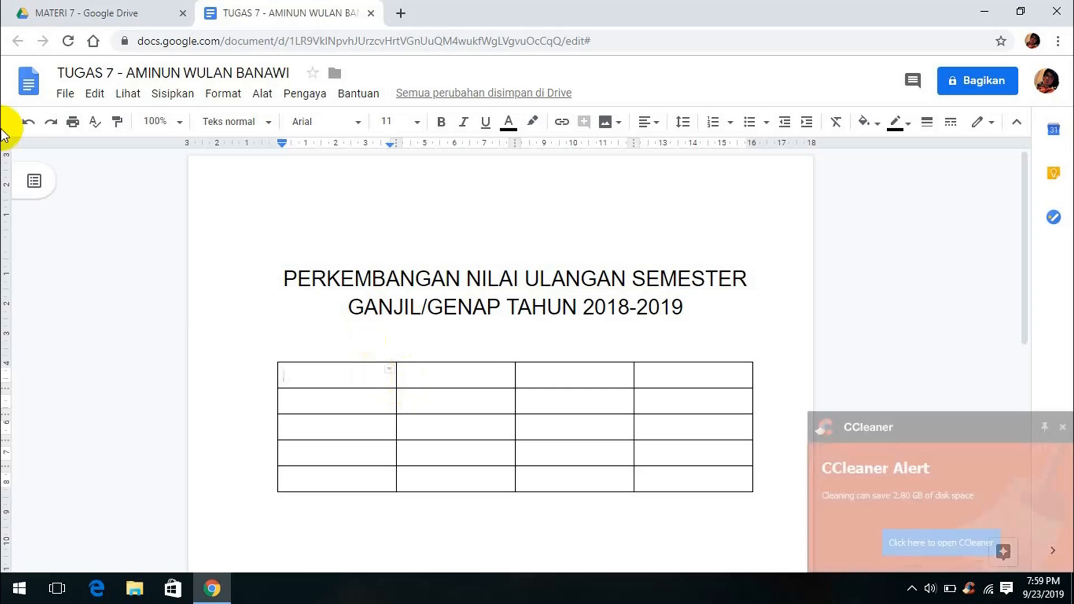
left_click_drag(738, 384, 312, 381)
left_click(843, 121)
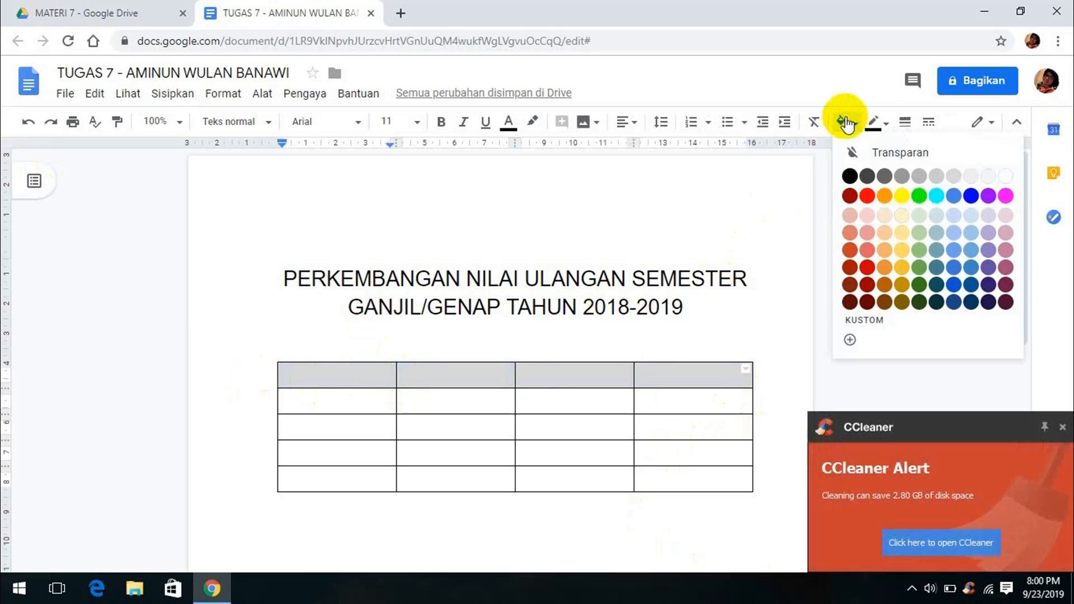
left_click(902, 196)
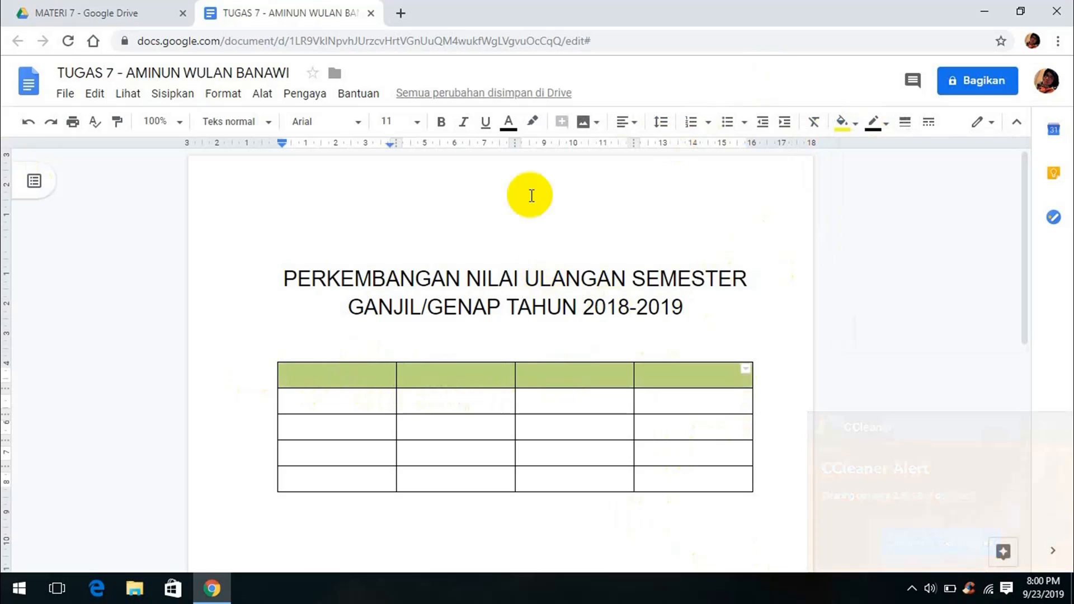
Type the header labels NO, NAMA, GANJIL and GENAP into the first row
left_click(286, 377)
type("NO")
key("Tab")
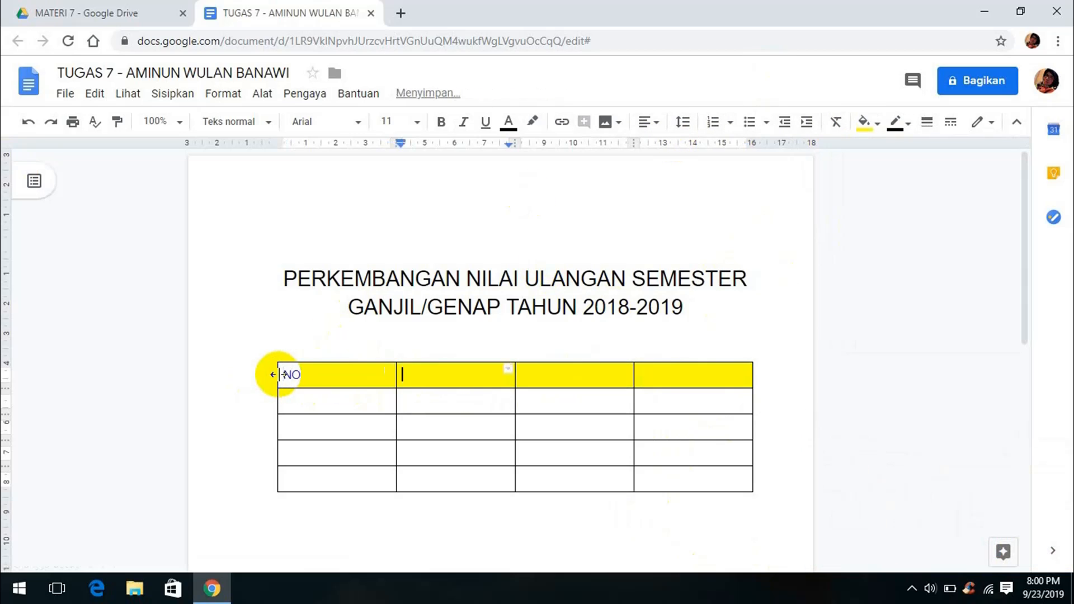
type("NAMA")
key("Tab")
type("GANJIL")
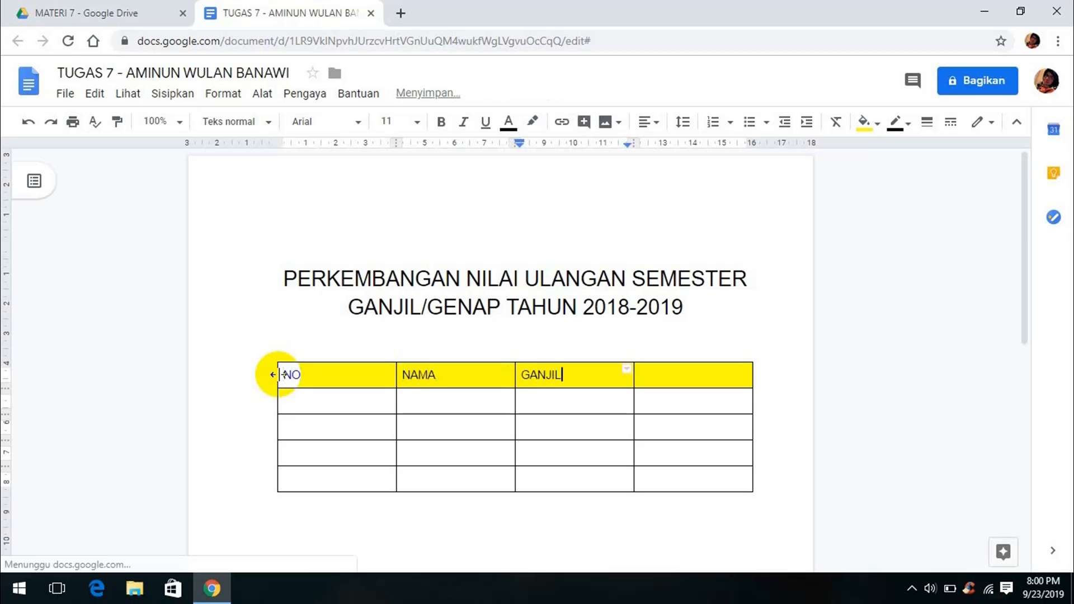
key("Tab")
type("GENAP")
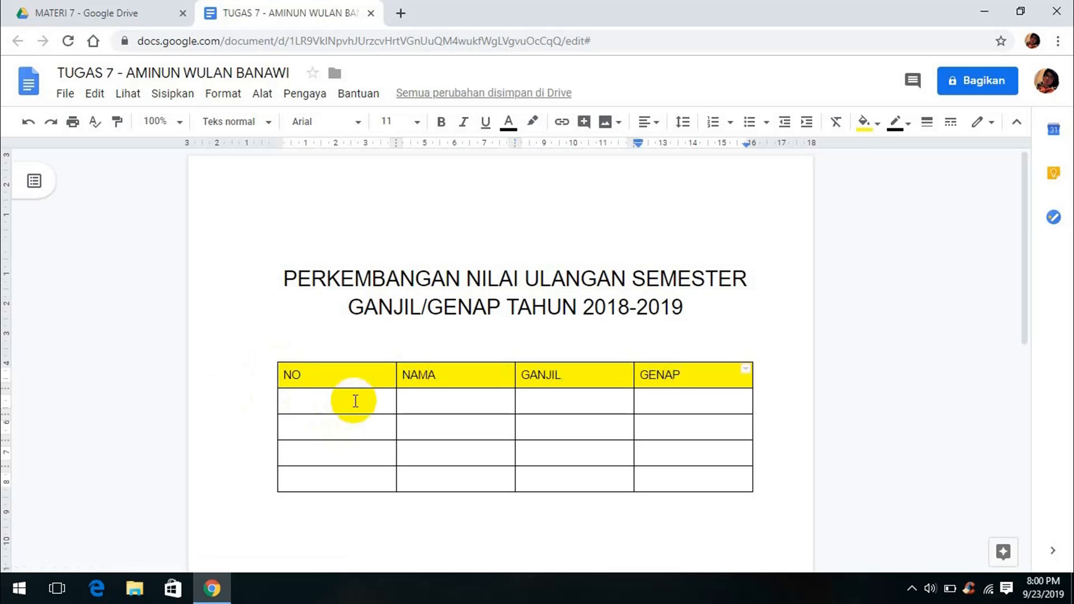
Fill in the row numbers and the four students' names in the NO and NAMA columns
left_click(355, 401)
type("1")
key("Down")
type("2")
key("Down")
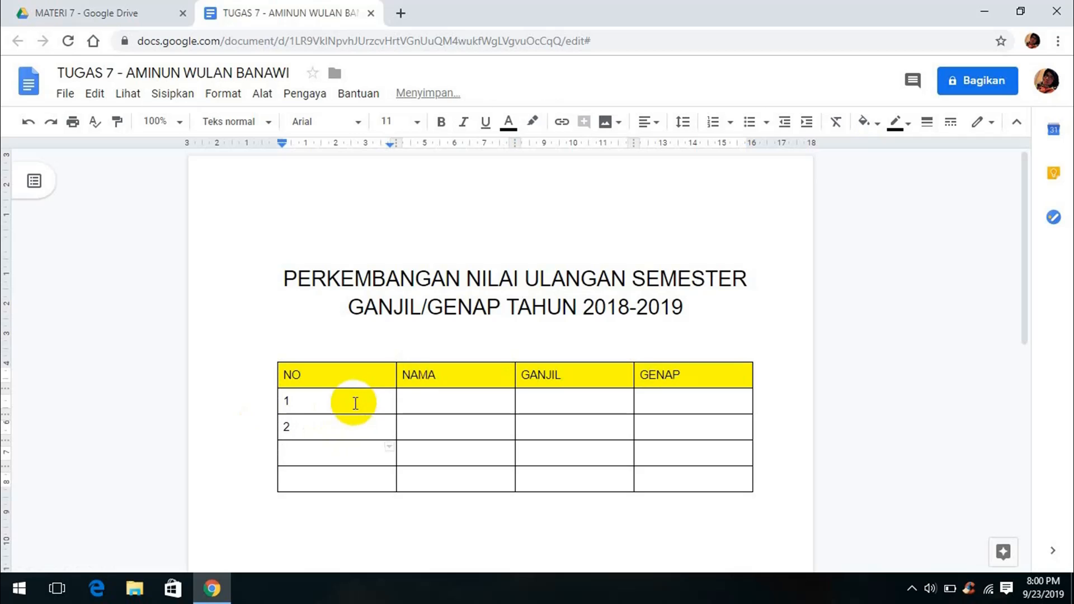
type("4")
left_click(431, 402)
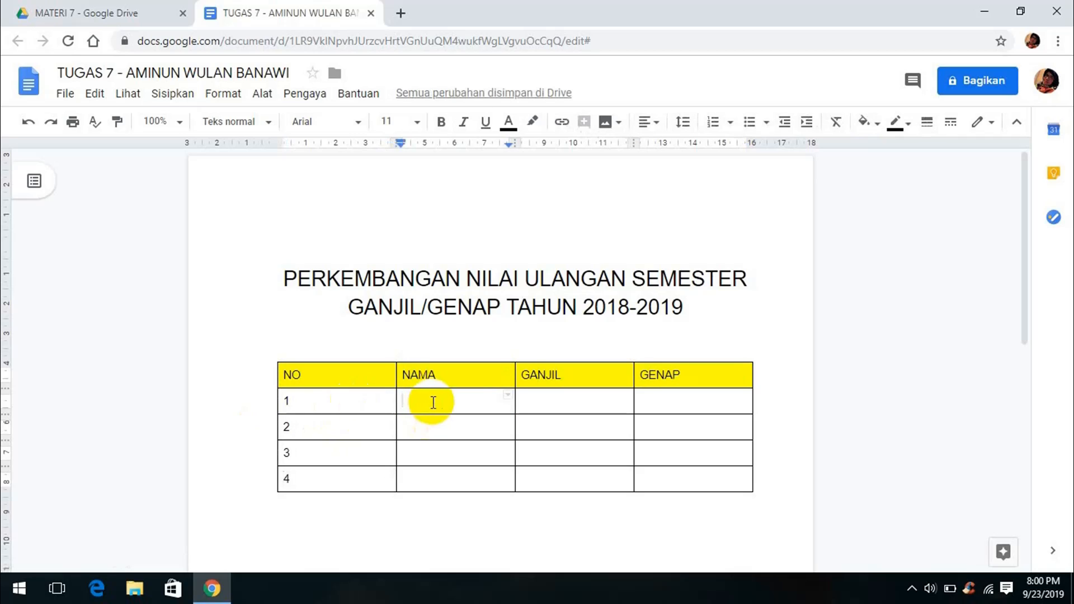
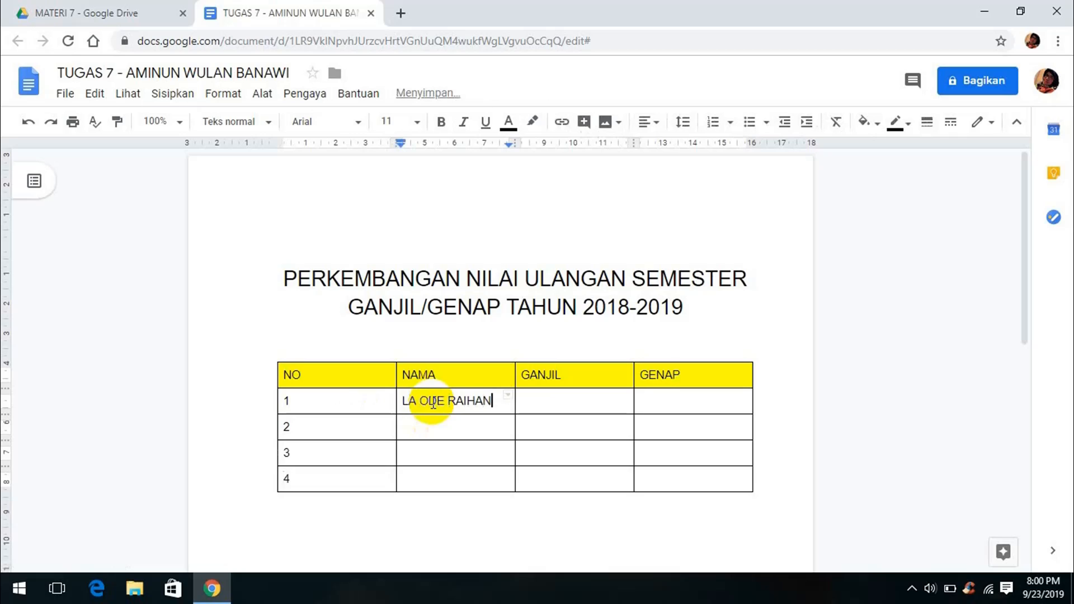
key("Down")
key("Down")
type("JUNIO")
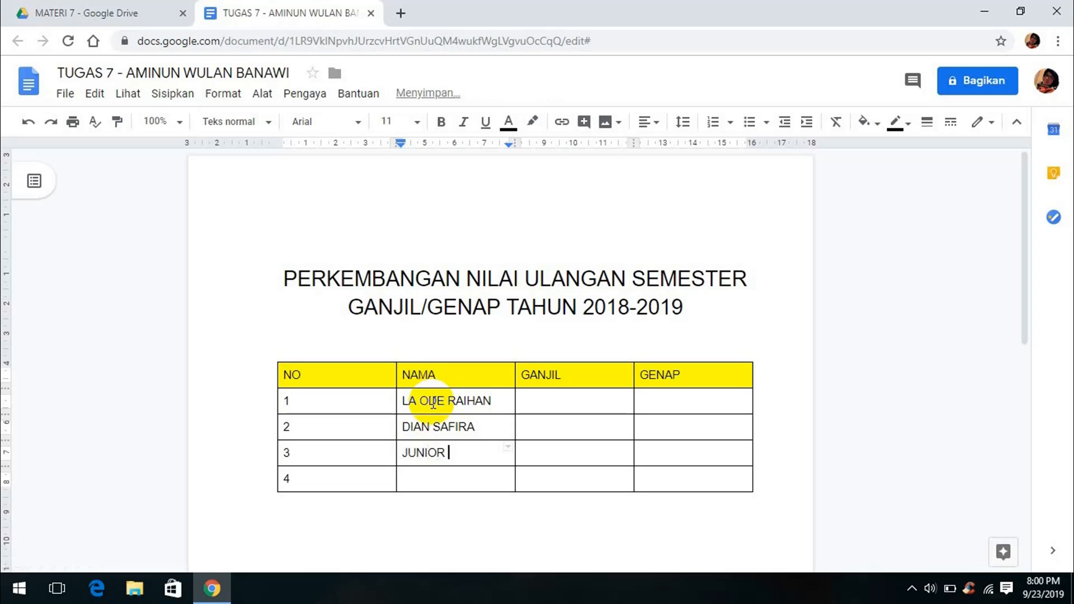
key("Down")
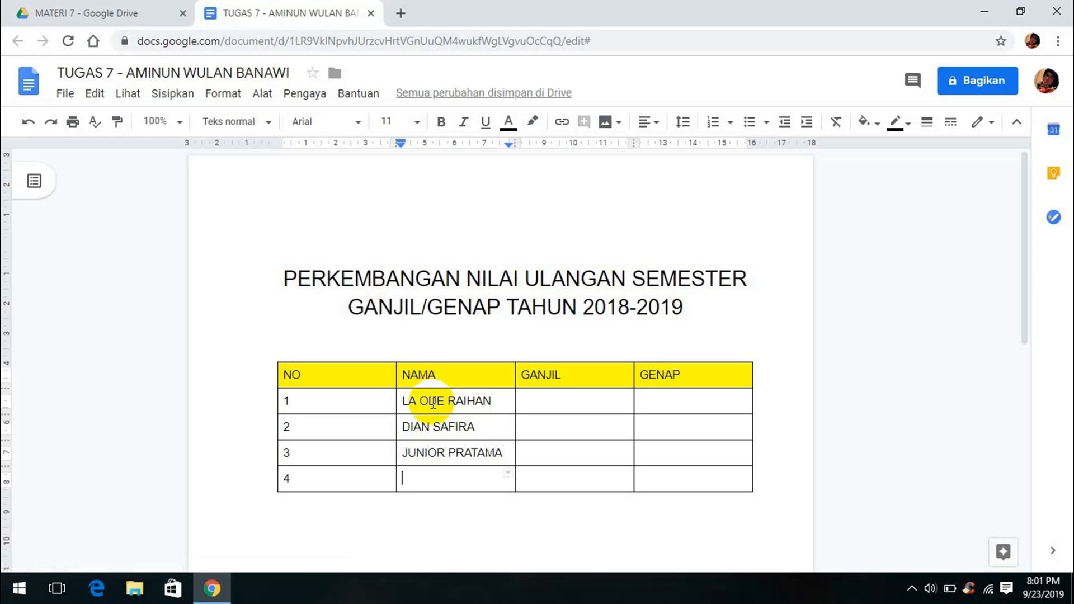
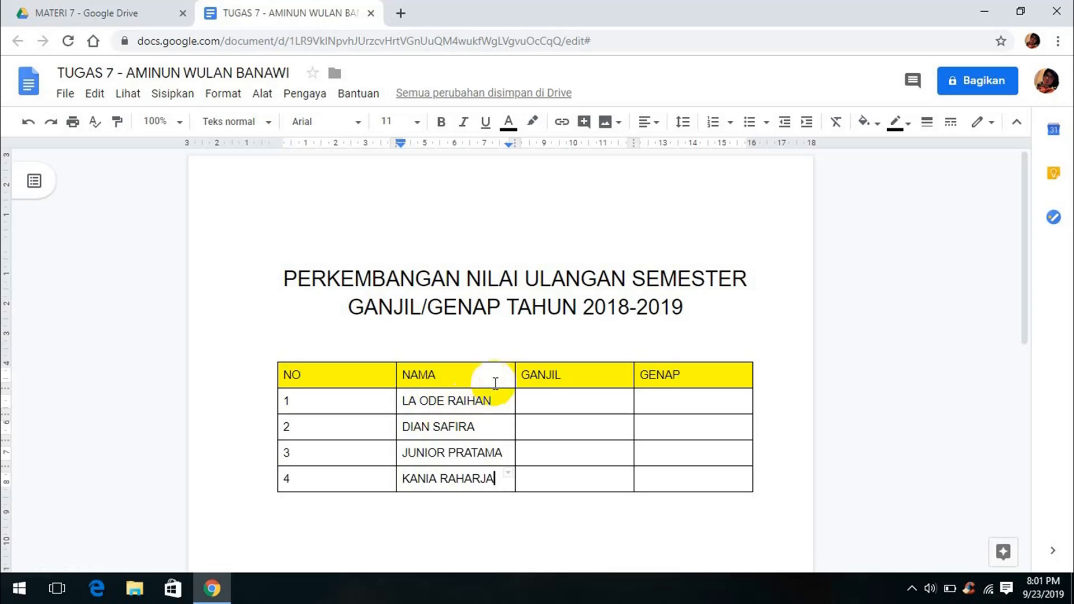
Enter each student's scores in the GANJIL and GENAP columns
left_click(535, 406)
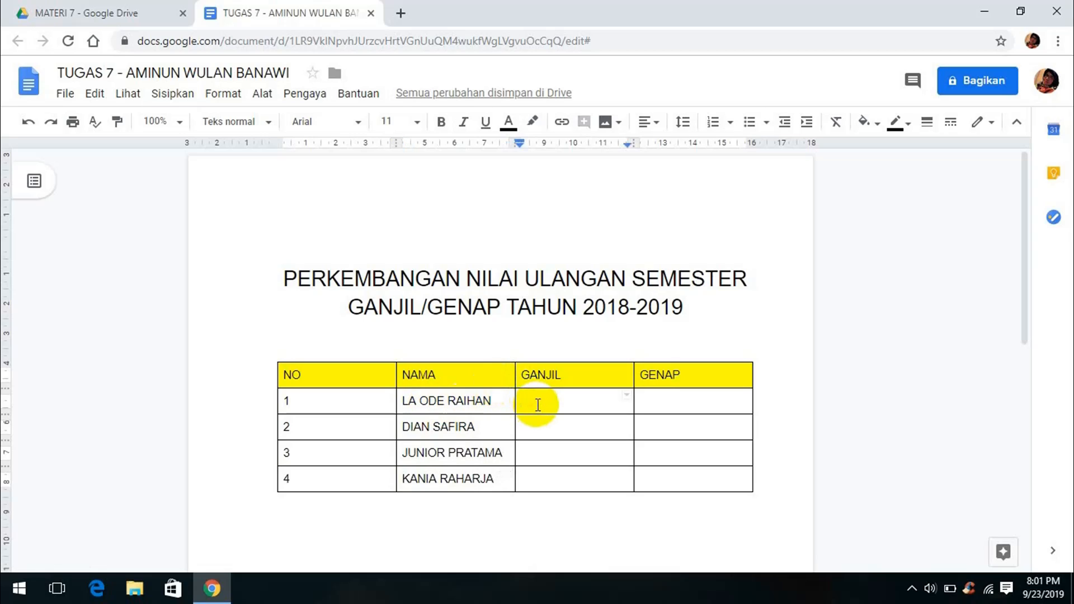
type("720")
key("Down")
type("78")
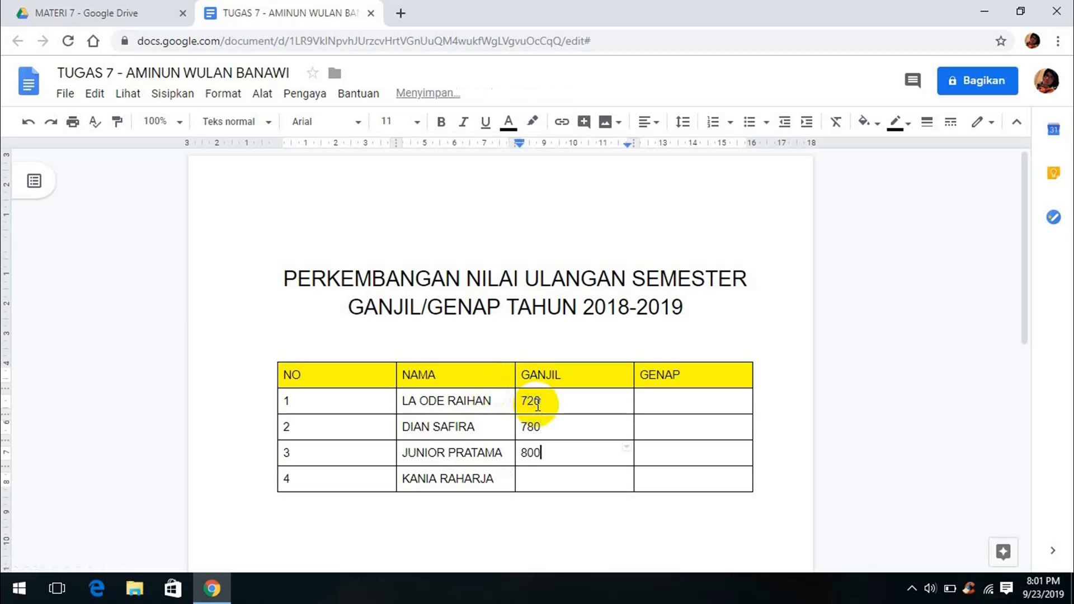
key("Down")
type("8")
key("Tab")
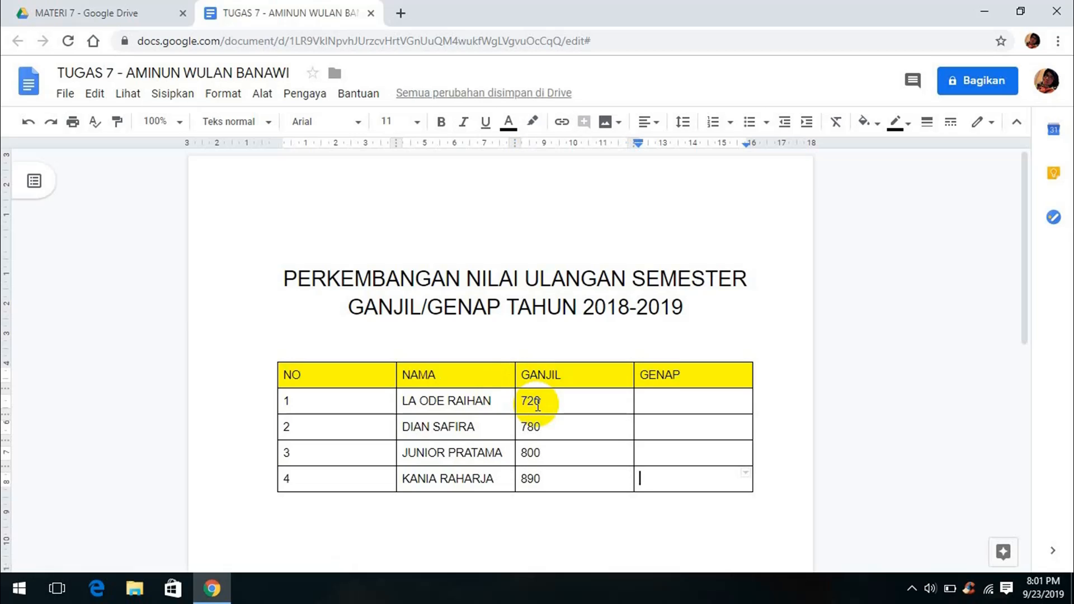
type("980")
key("Up")
type("87")
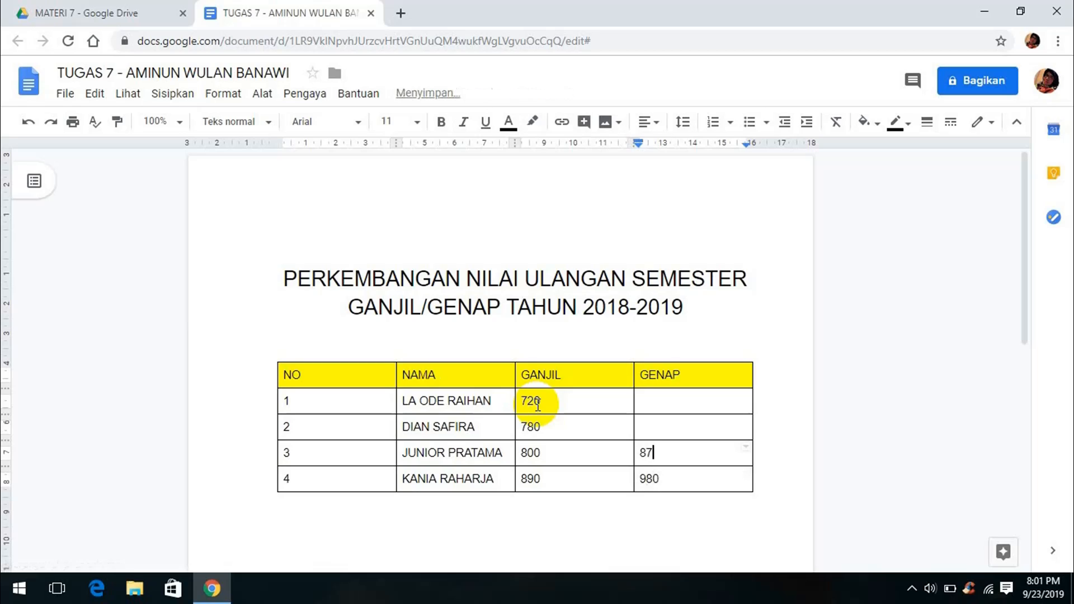
type("800")
key("Up")
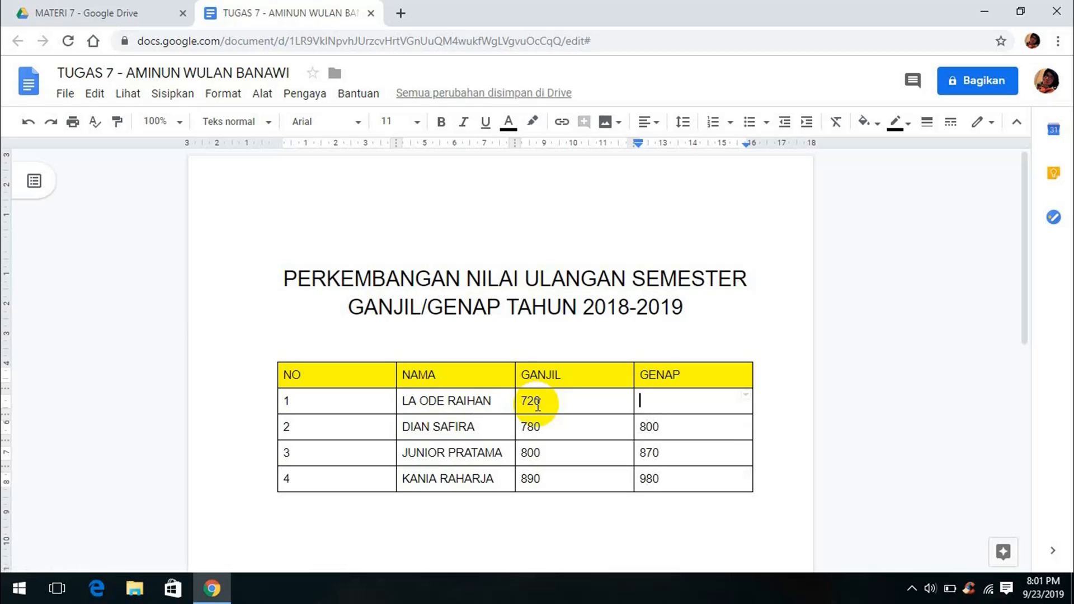
Finish the first GENAP score 790, centre the header labels, and narrow the NO column
type("790")
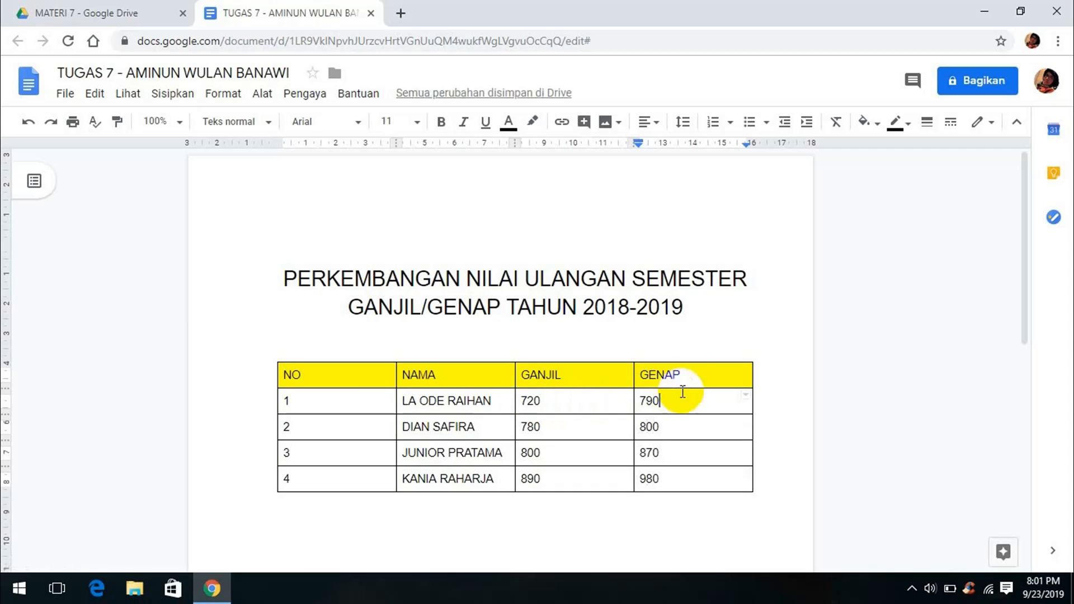
left_click_drag(680, 380, 269, 364)
left_click(649, 121)
left_click(609, 154)
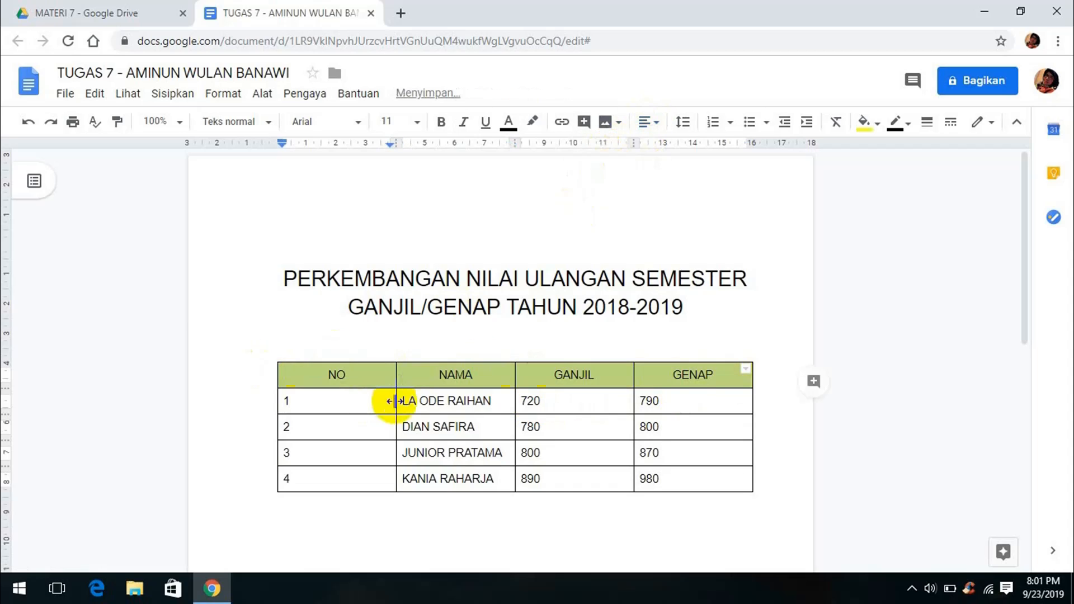
left_click_drag(396, 400, 317, 400)
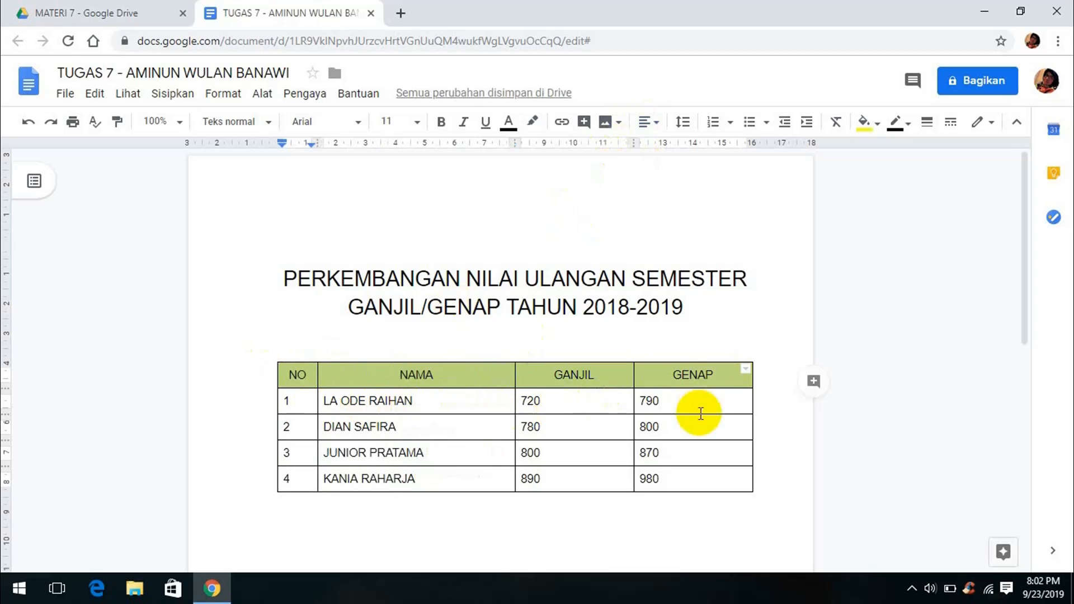
Bold all the table's text and start a new line below the table
left_click_drag(739, 485, 328, 400)
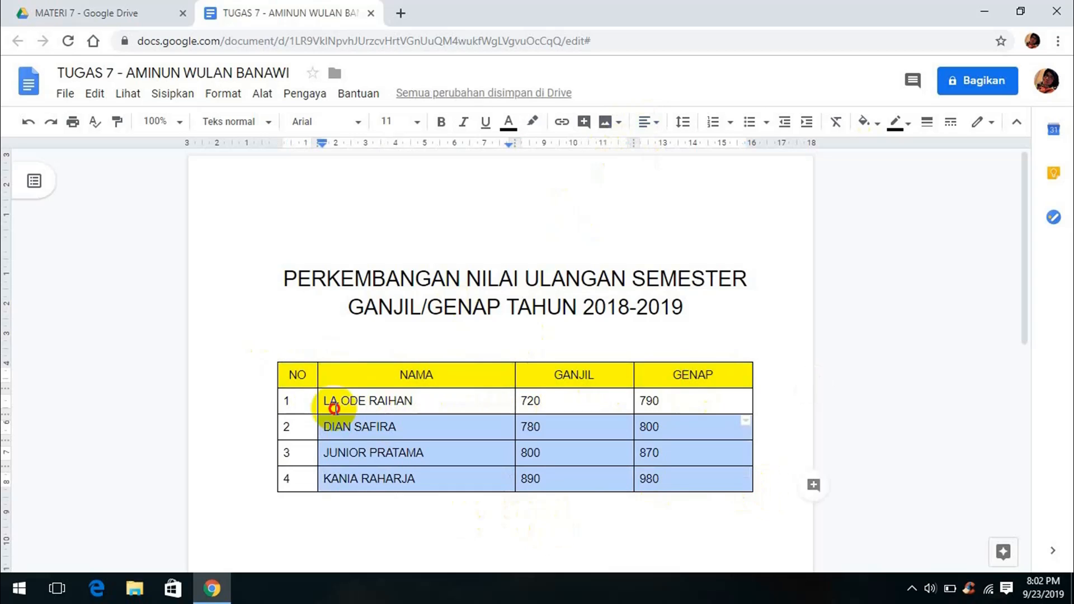
left_click(441, 121)
left_click(766, 497)
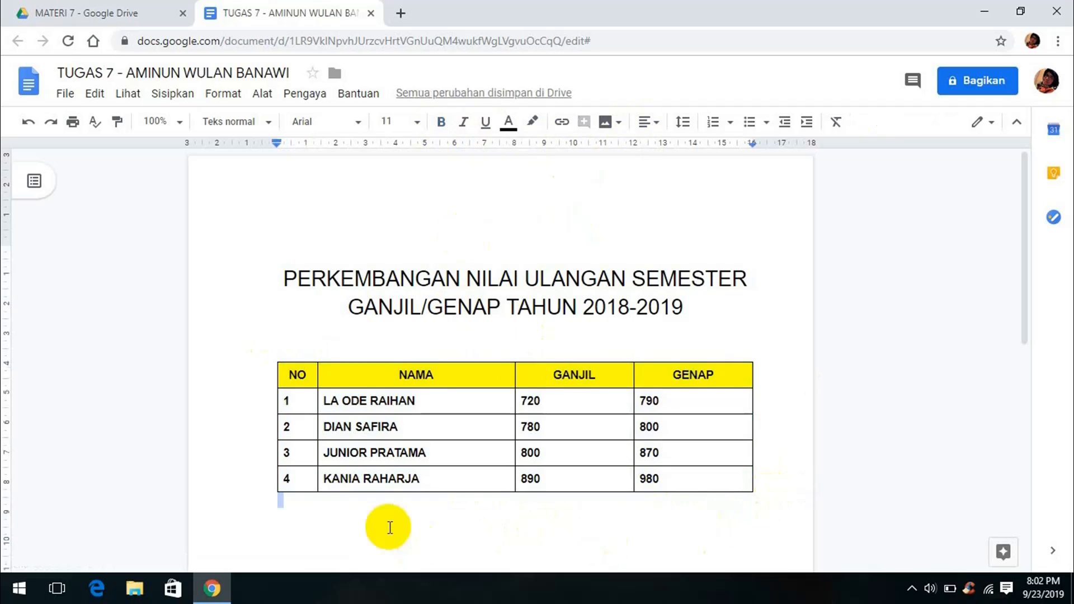
key("Return")
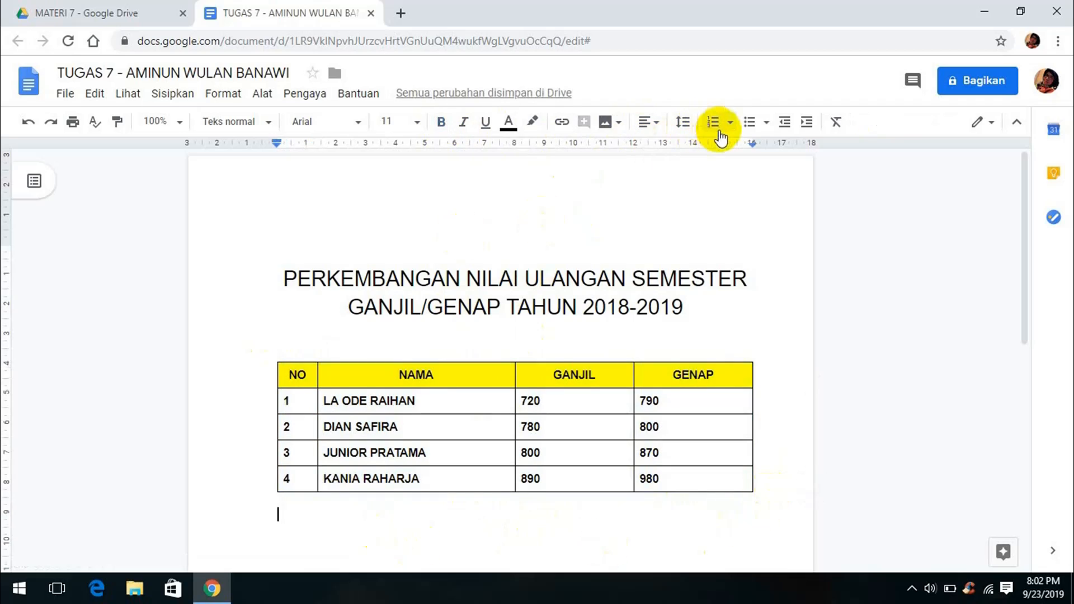
Add a numbered list: DIAGRAM BATANG, DIAGRAM KOLOM, DIAGRAM GARIS, DIAGRAM PAI
left_click(730, 122)
left_click(783, 193)
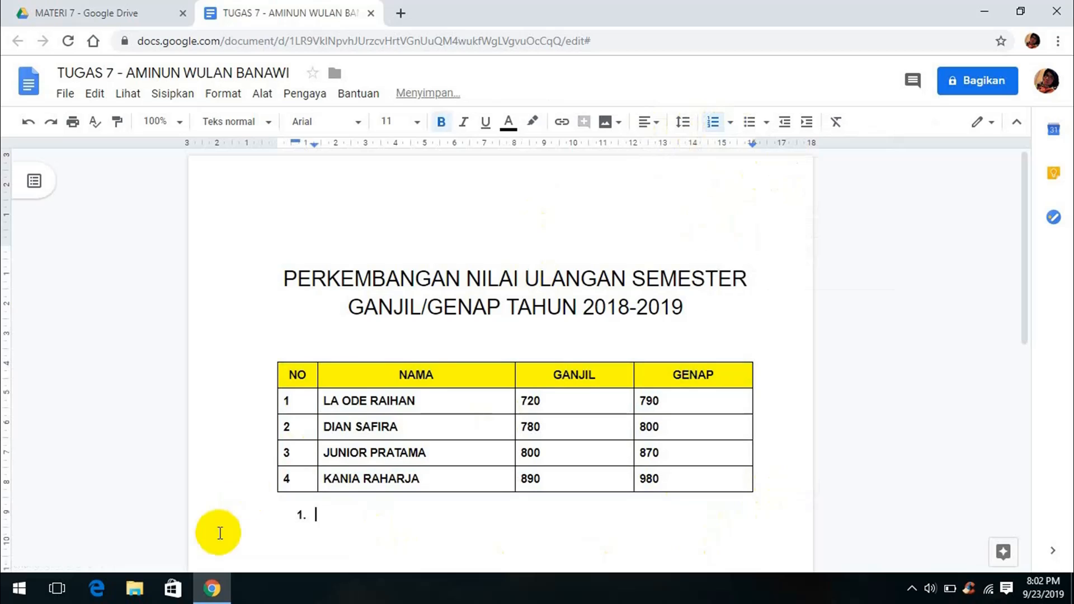
type("DIAGRAM")
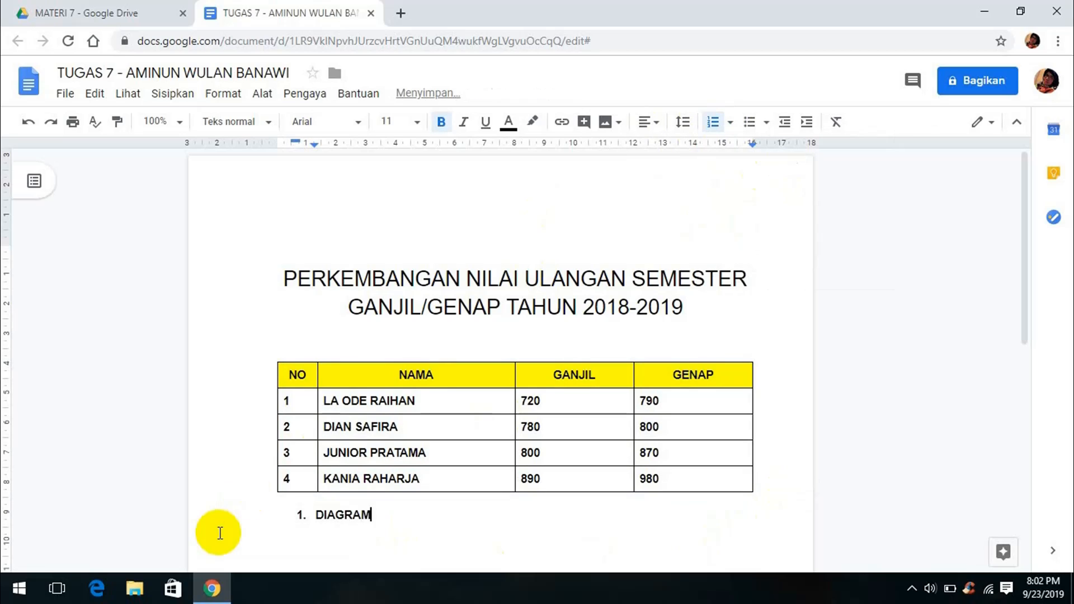
type(" BATANG")
key("Return")
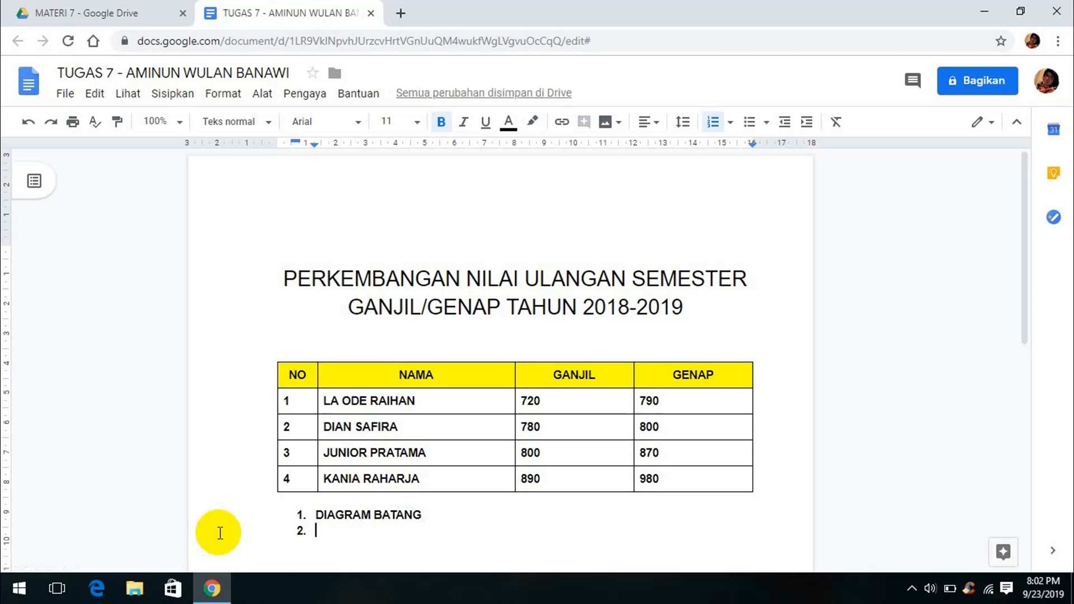
type("DIAGRAM KOLOM")
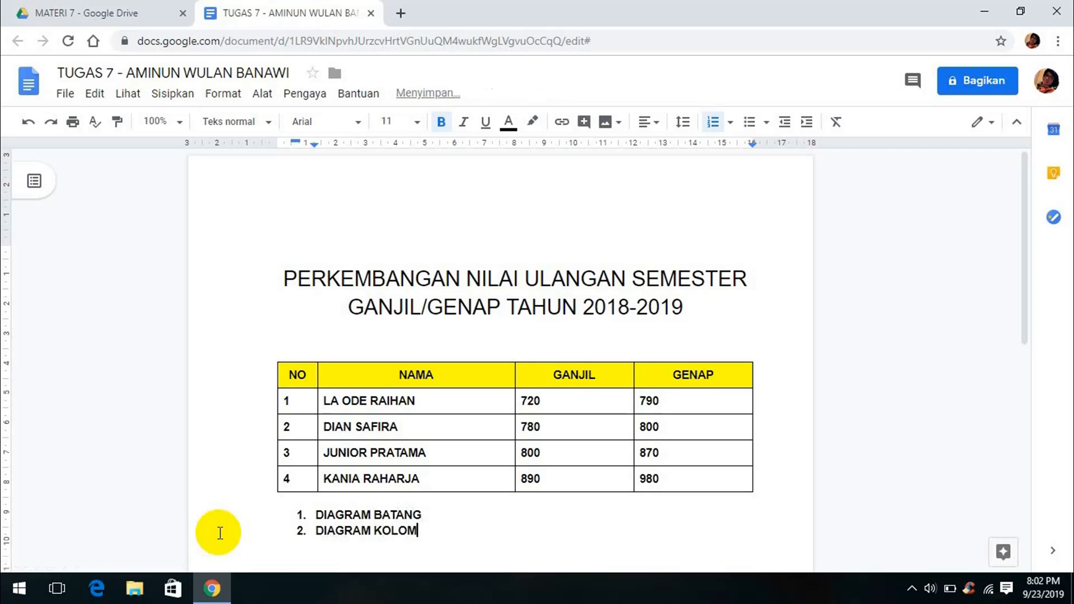
type("DIAGRAM GARIS")
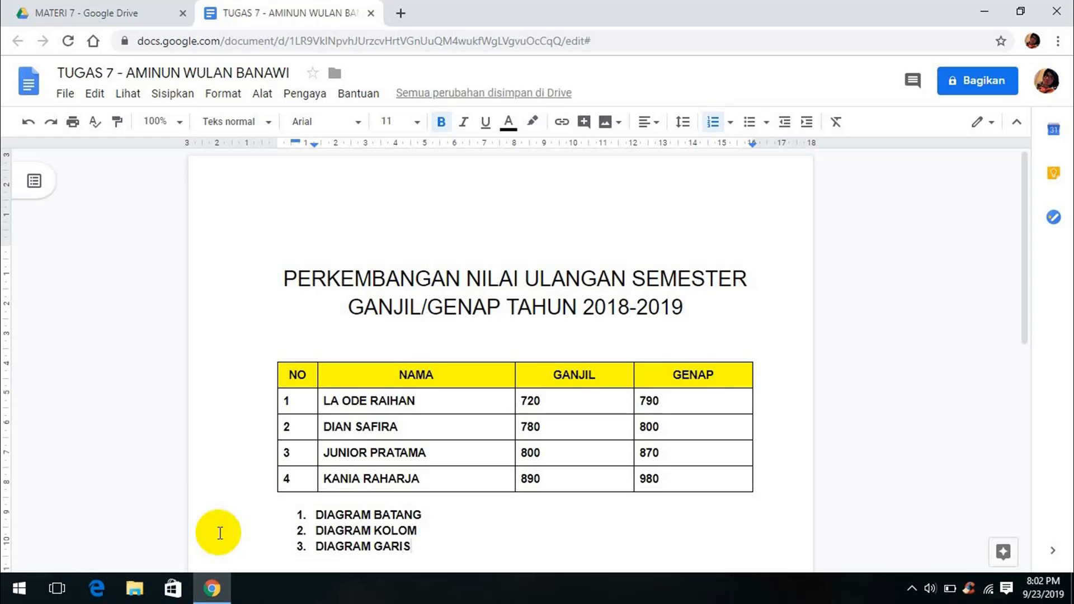
key("Return")
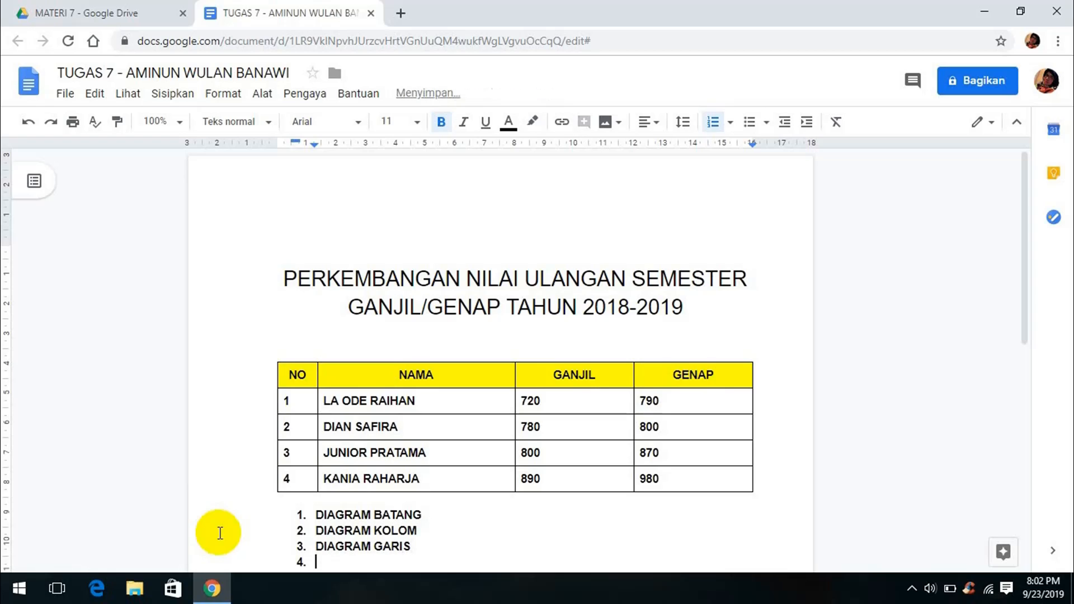
type("DIAGRAM PAI")
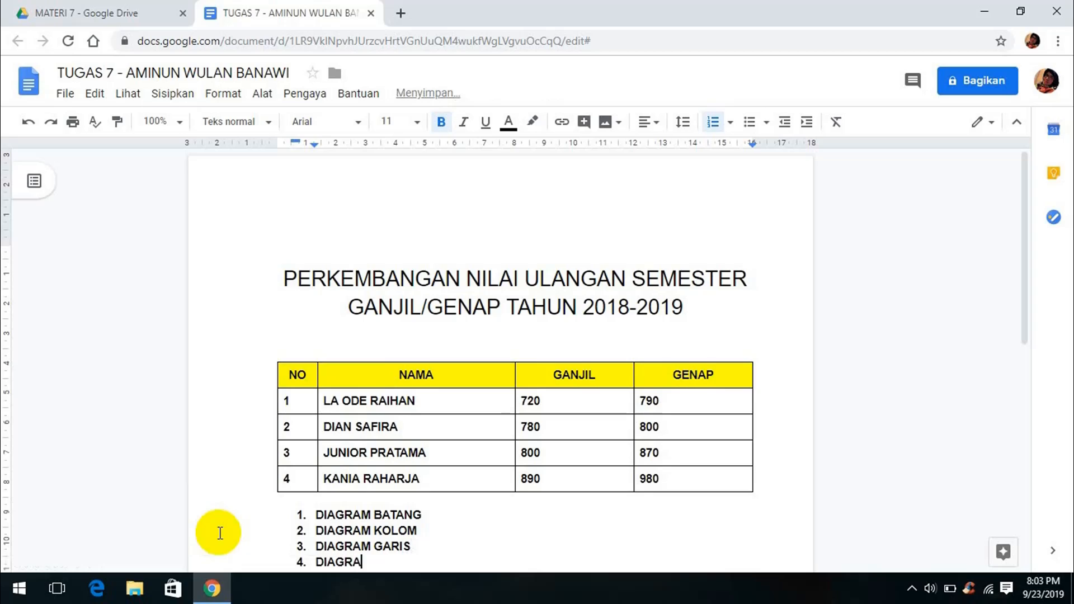
Insert a bar chart on a new line under DIAGRAM BATANG
left_click(484, 513)
key("shift+Return")
left_click(172, 93)
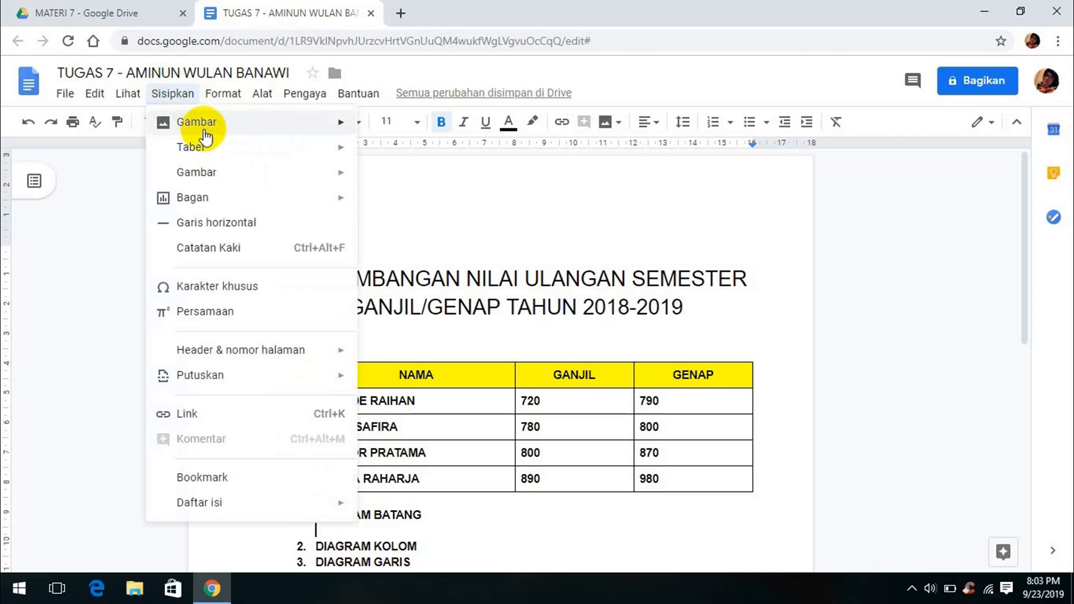
mouse_move(353, 202)
left_click(403, 201)
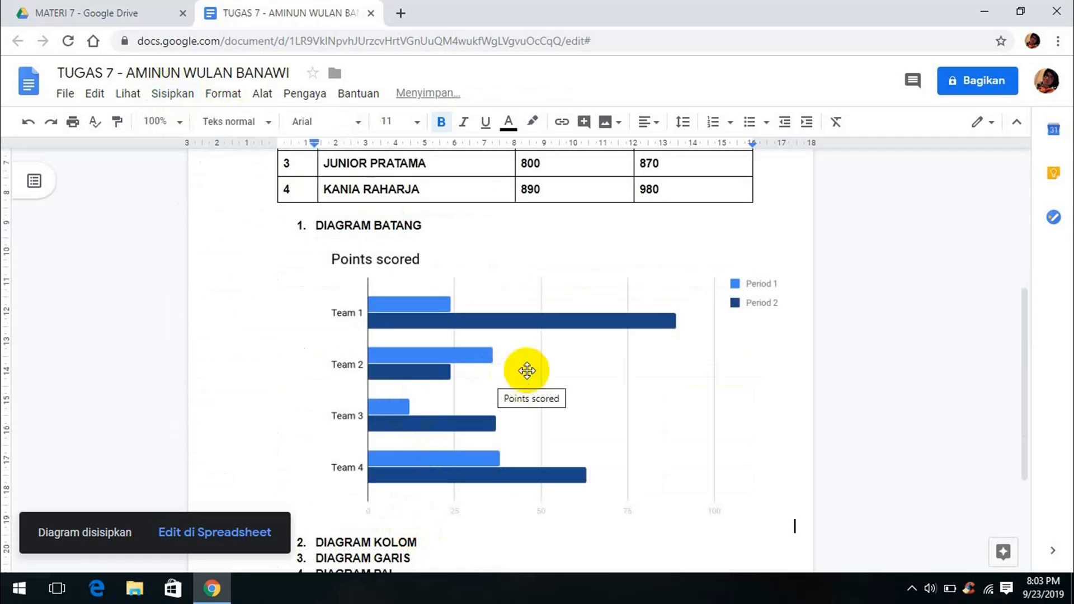
left_click(477, 337)
Open the bar chart's source sheet and move the chart right of the Team/Period data
left_click(772, 255)
left_click(698, 307)
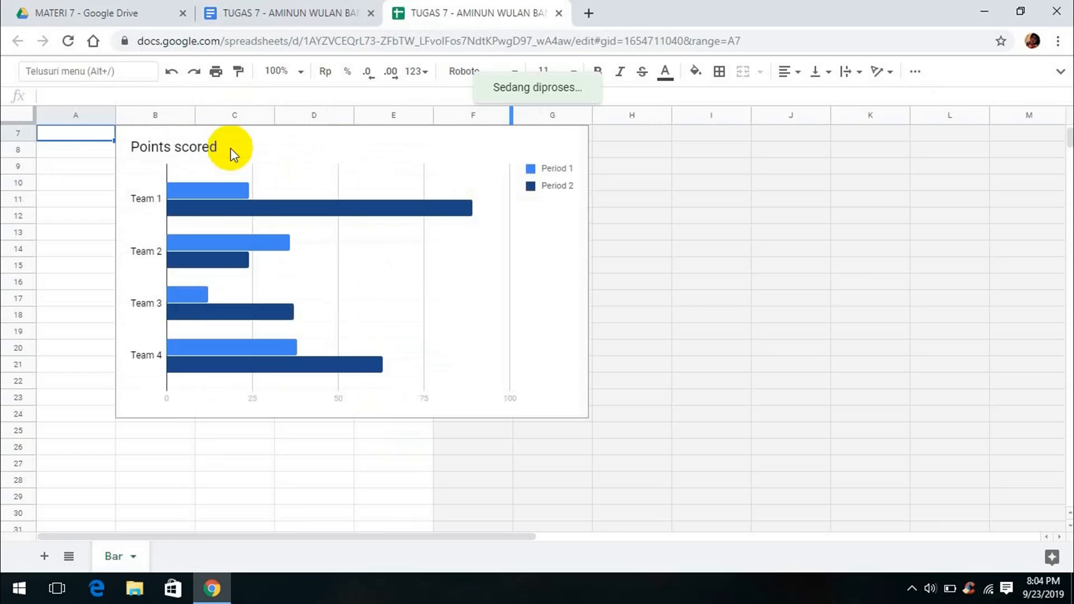
left_click(269, 145)
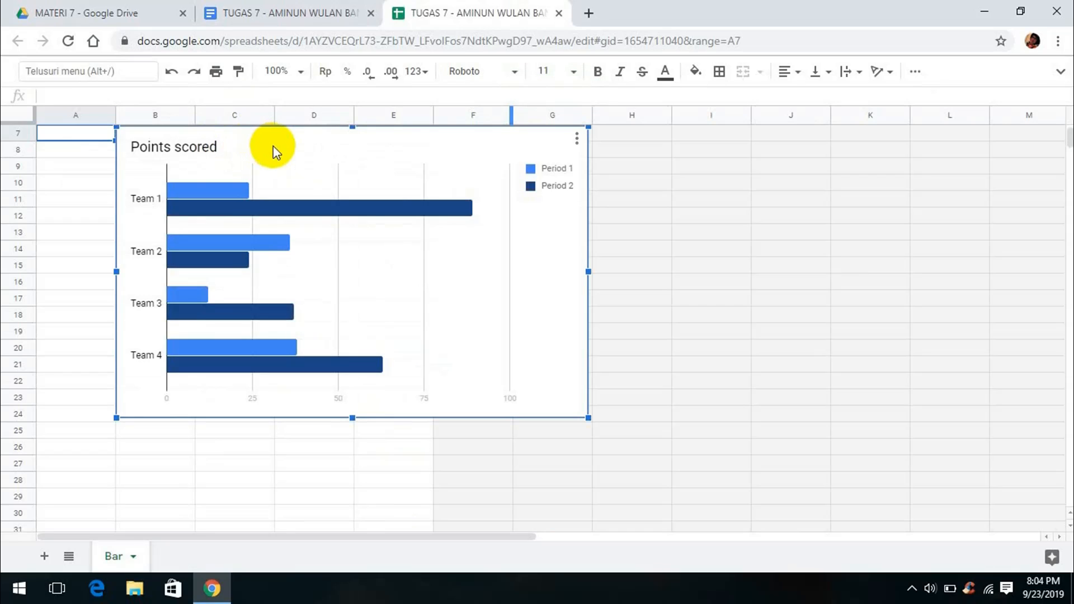
left_click_drag(270, 145, 774, 112)
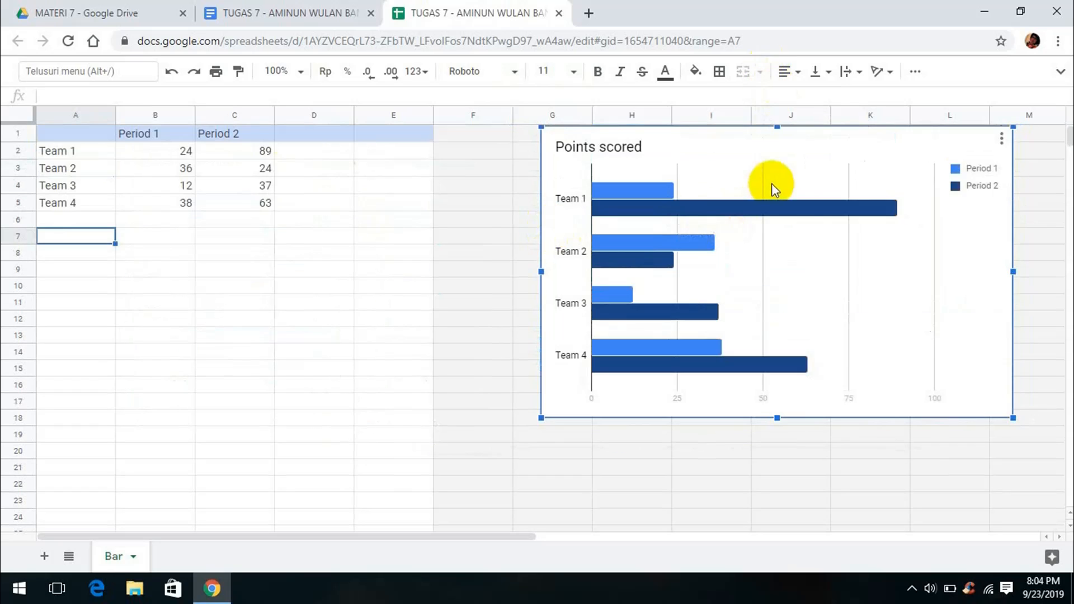
left_click_drag(772, 187, 690, 188)
left_click(88, 152)
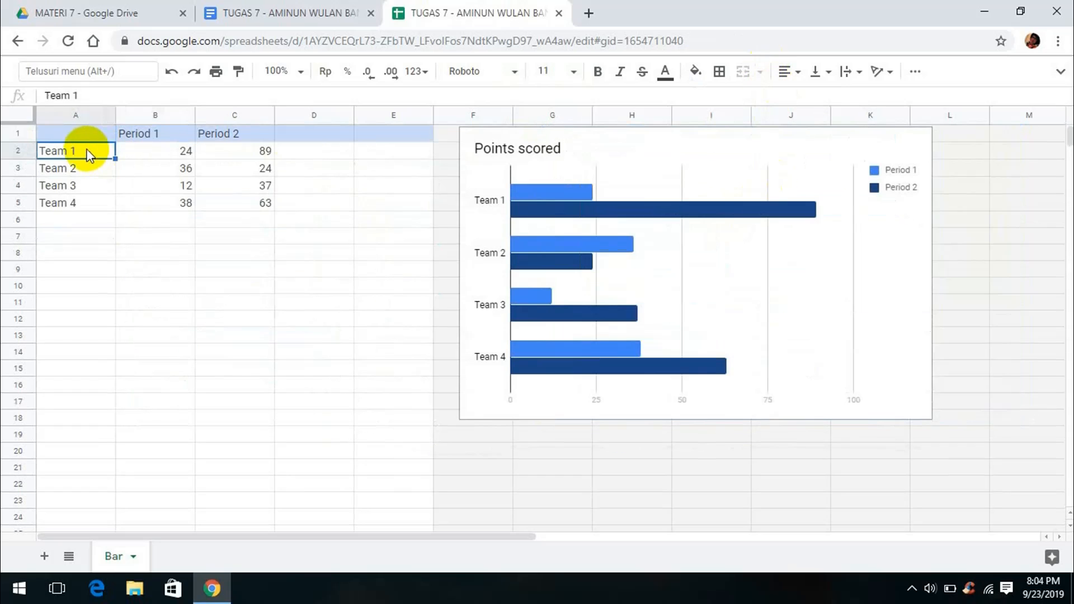
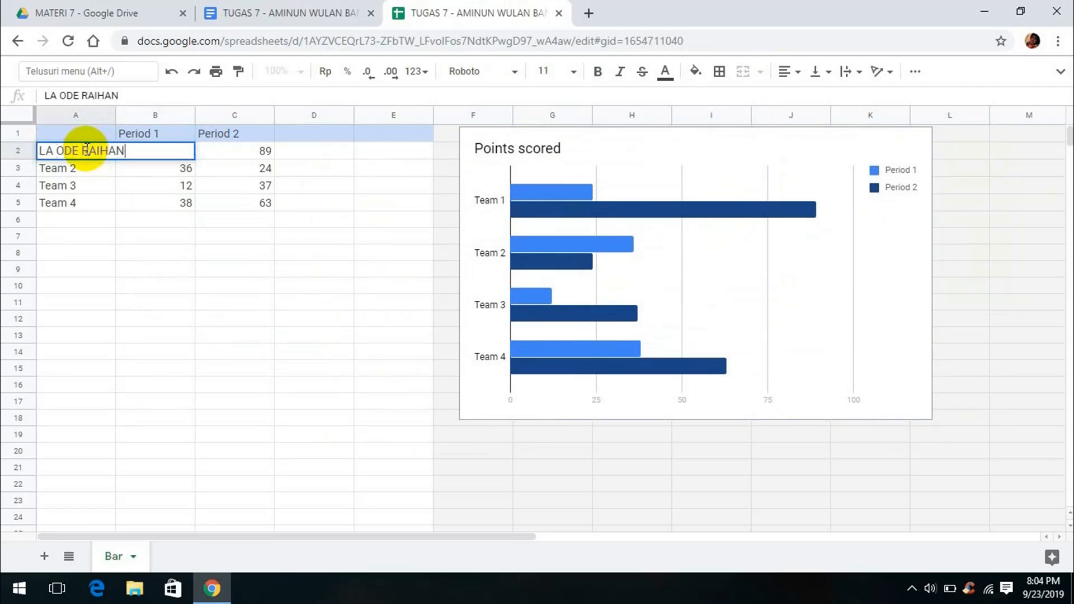
Replace the Team 1–4 labels in A2:A5 with the four students' names
key("Return")
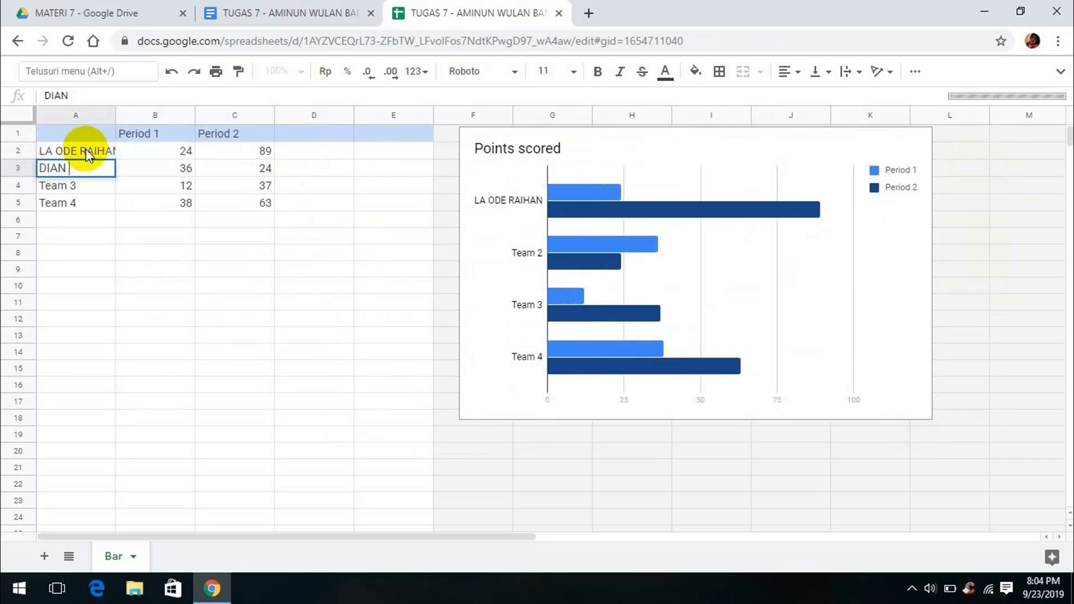
key("Return")
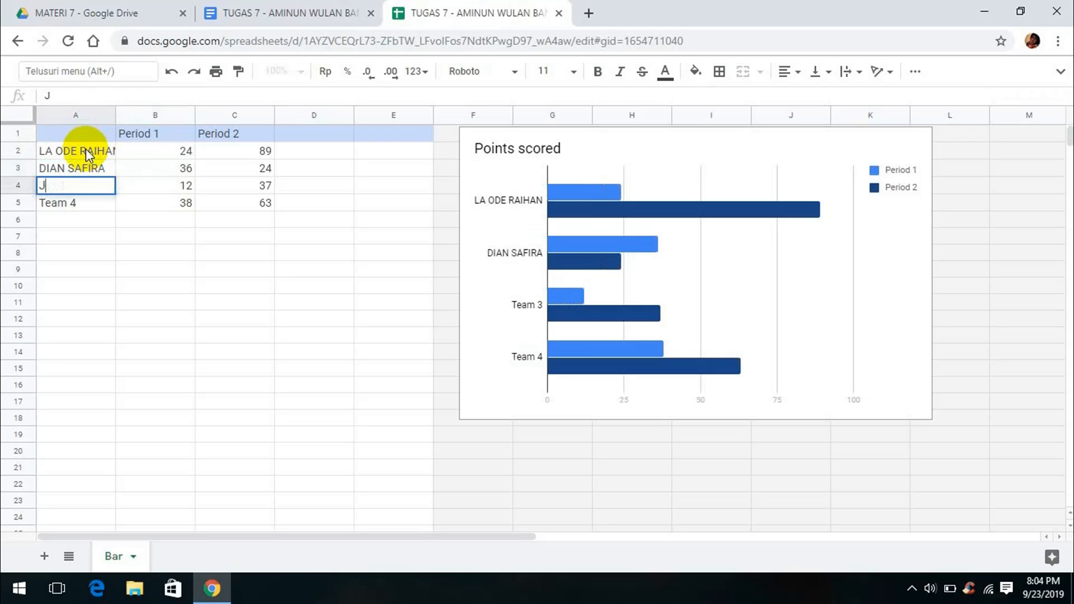
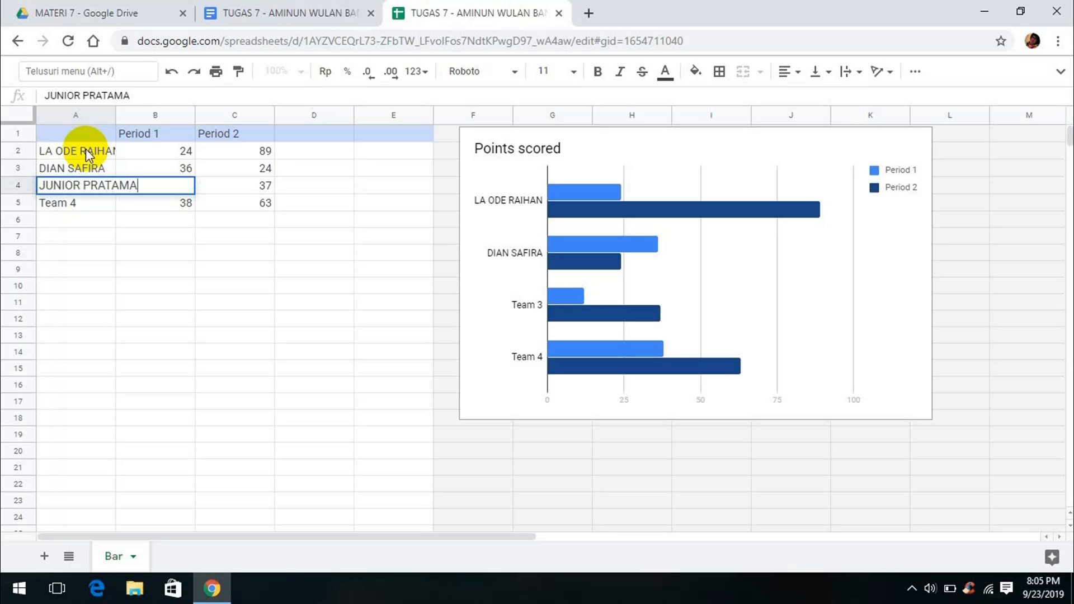
key("Return")
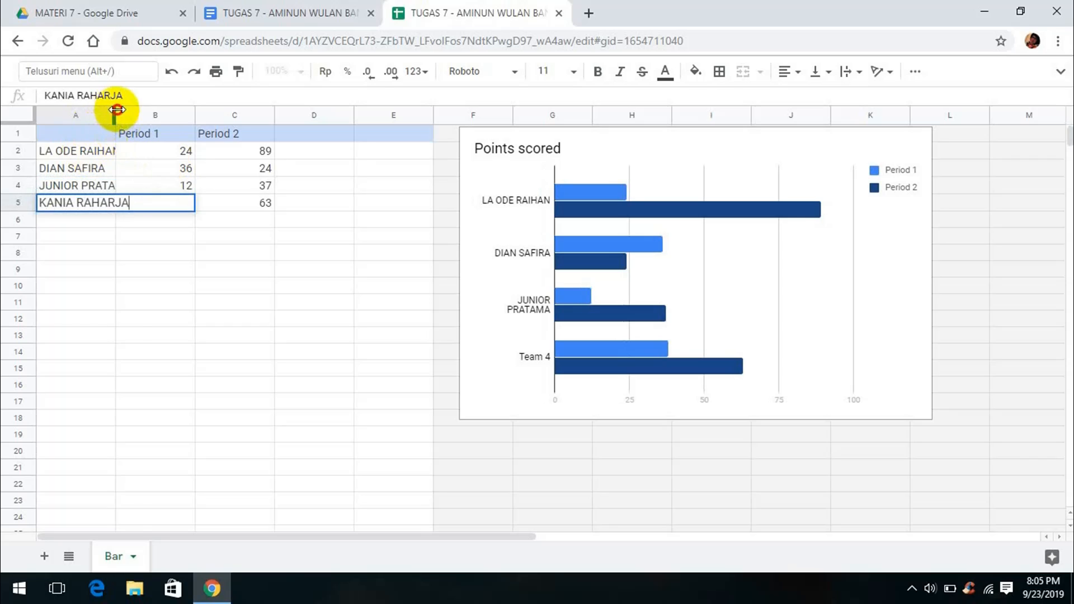
Widen column A to fit the names and rename the Period 1 header to GANJIL
left_click_drag(116, 114, 142, 114)
left_click(187, 135)
type("GA")
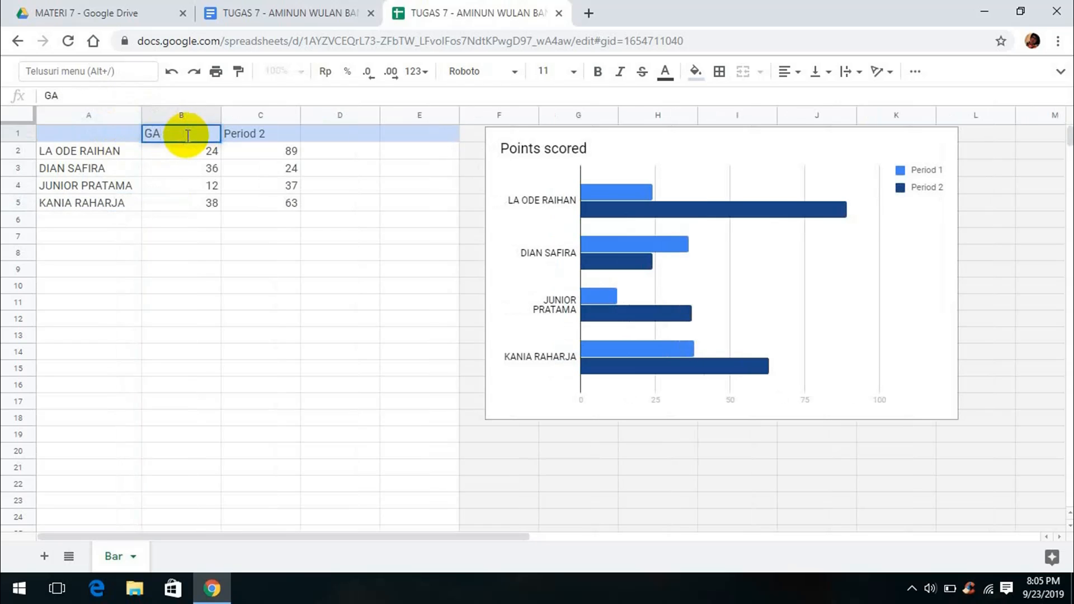
type("NJIL")
left_click(278, 136)
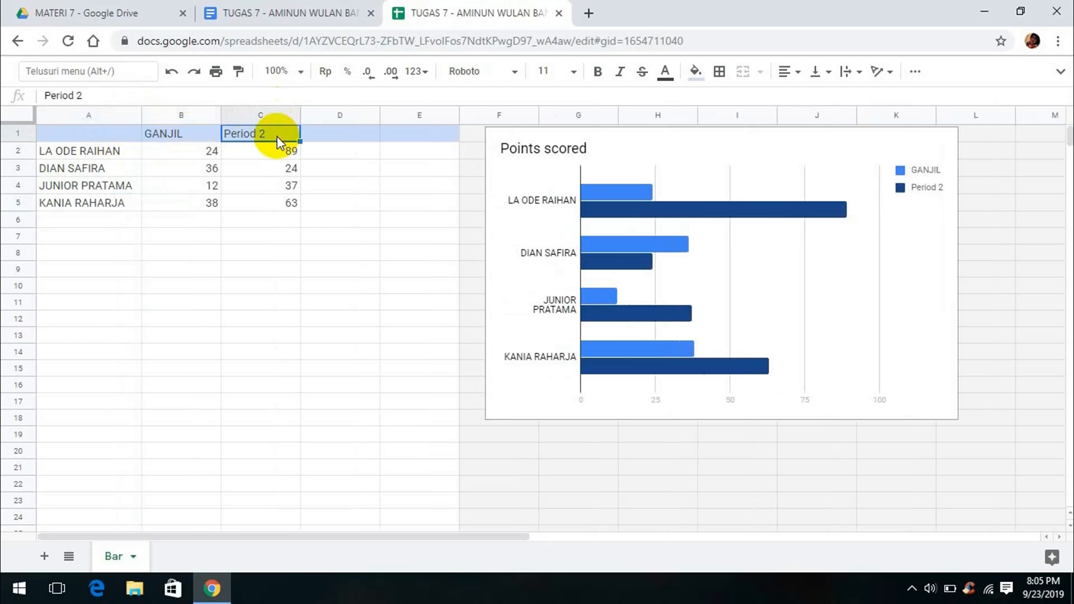
Rename Period 2 to GENAP and enter GANJIL scores 720, 780, 800, 890
type("GENAP")
left_click(210, 154)
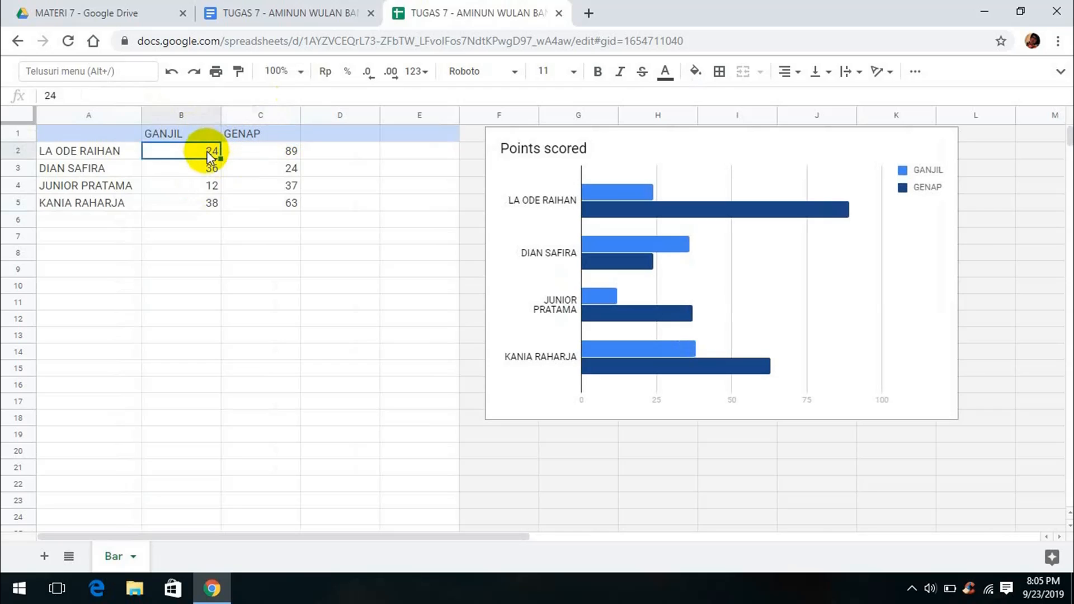
type("720")
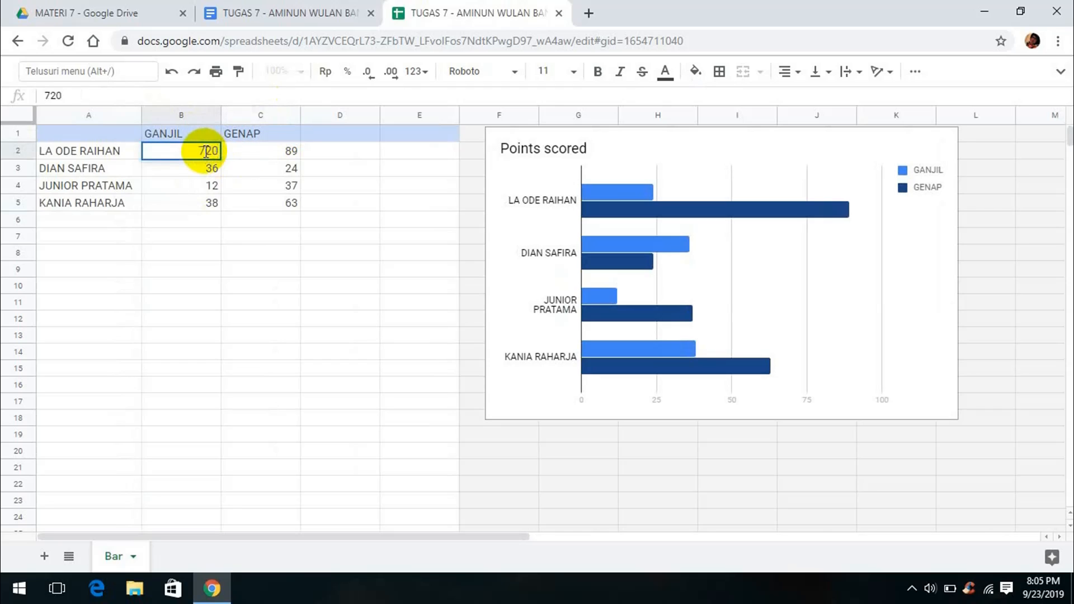
key("Return")
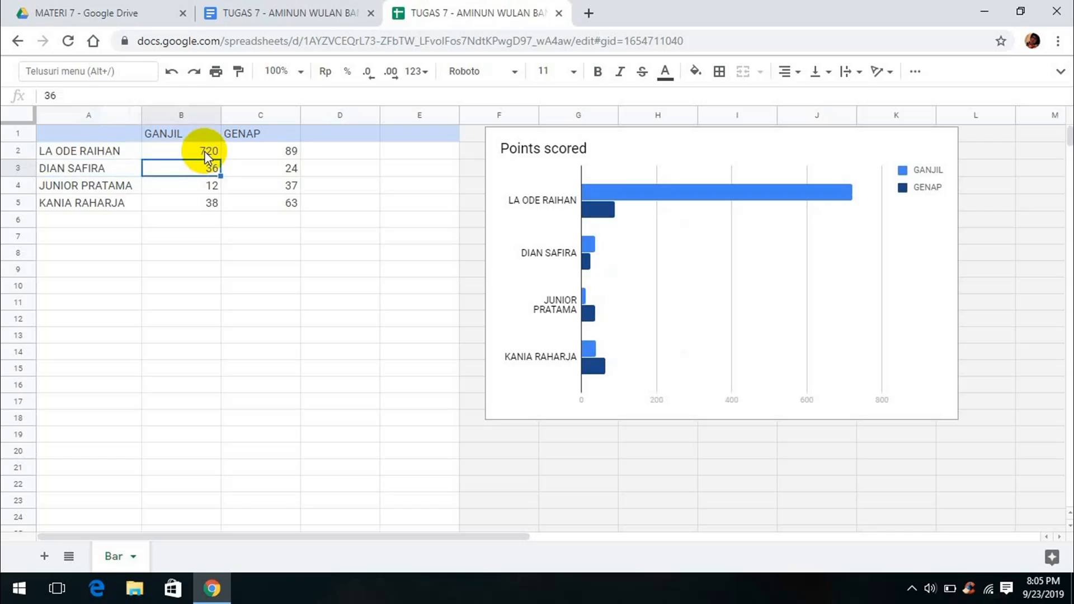
type("780")
key("Return")
type("8")
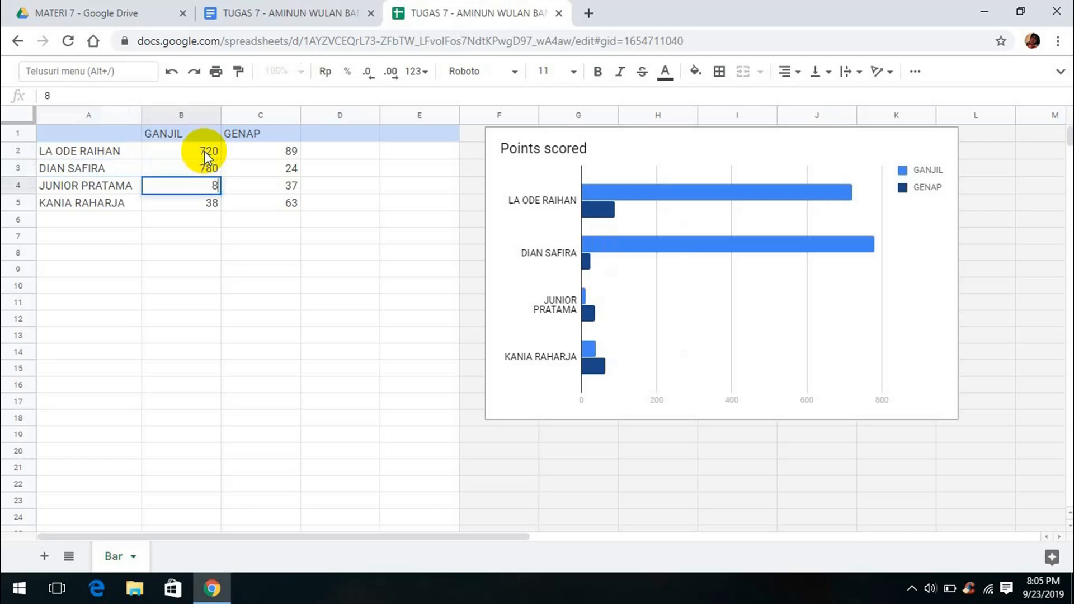
type("00")
key("Return")
type("890")
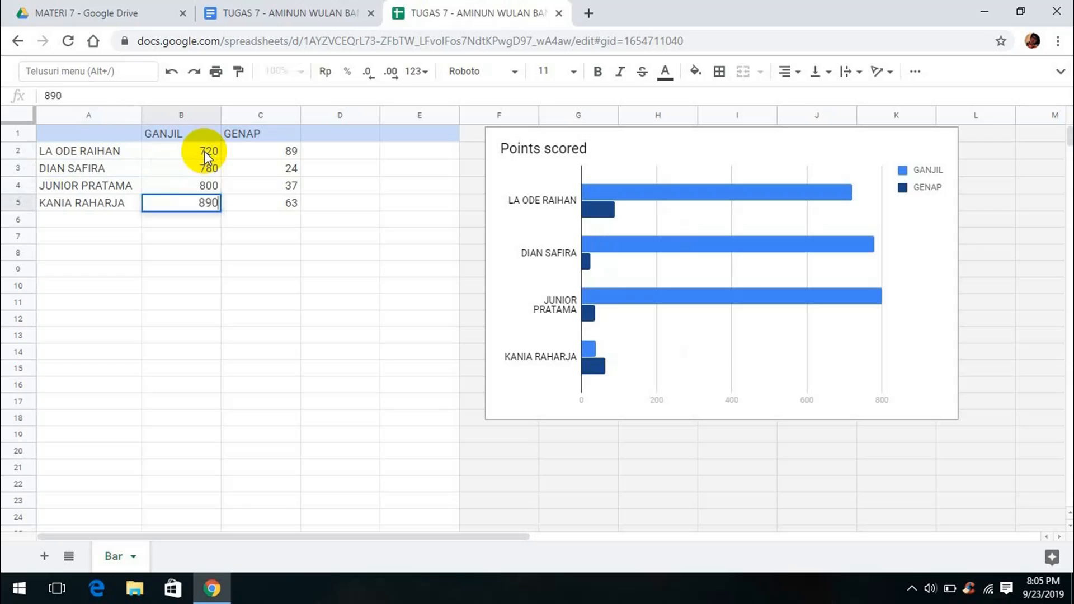
Enter the GENAP scores 790, 800, 870, 980 from the bottom row up
key("Tab")
type("980")
key("Up")
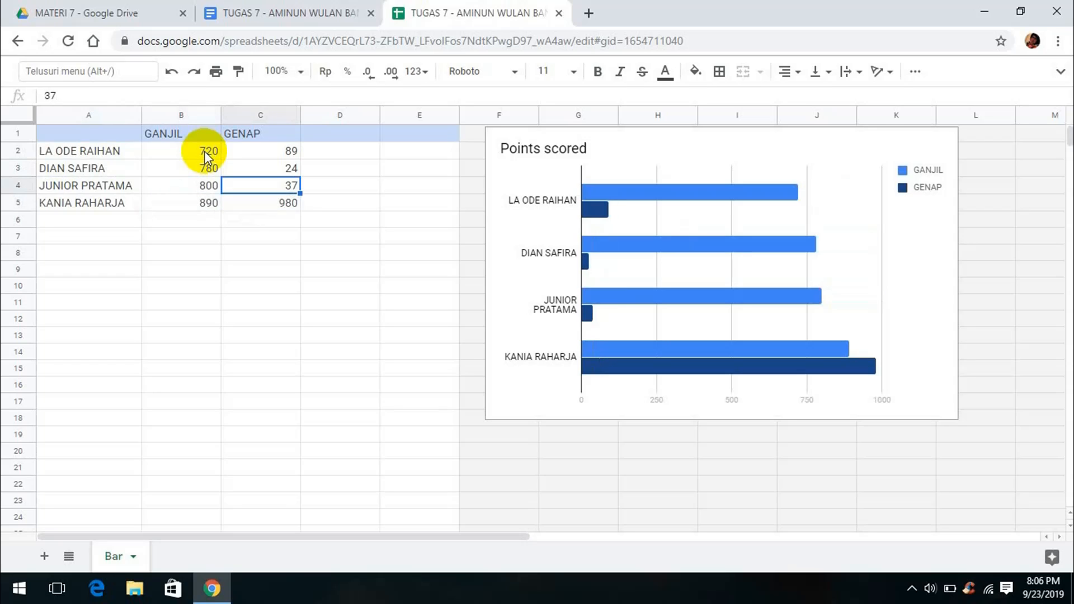
type("870")
key("Up")
type("80")
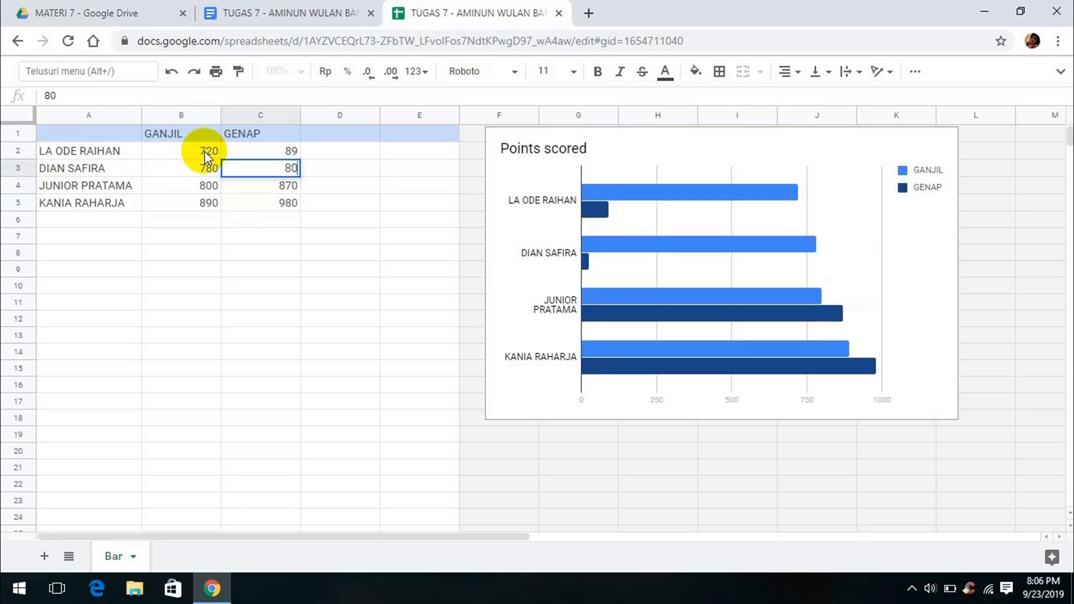
key("Up")
type("790")
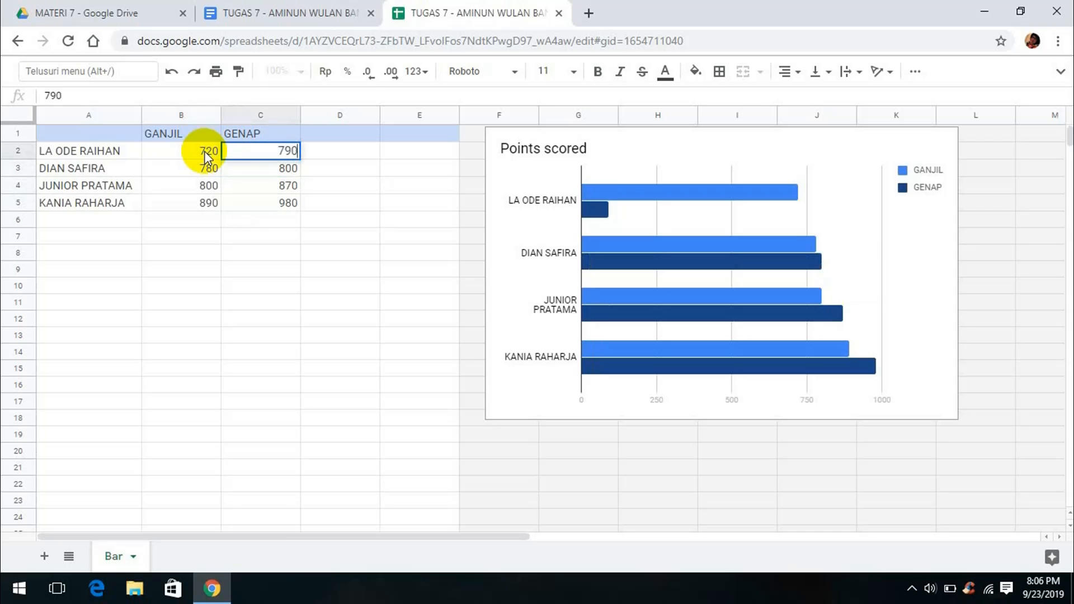
left_click(312, 152)
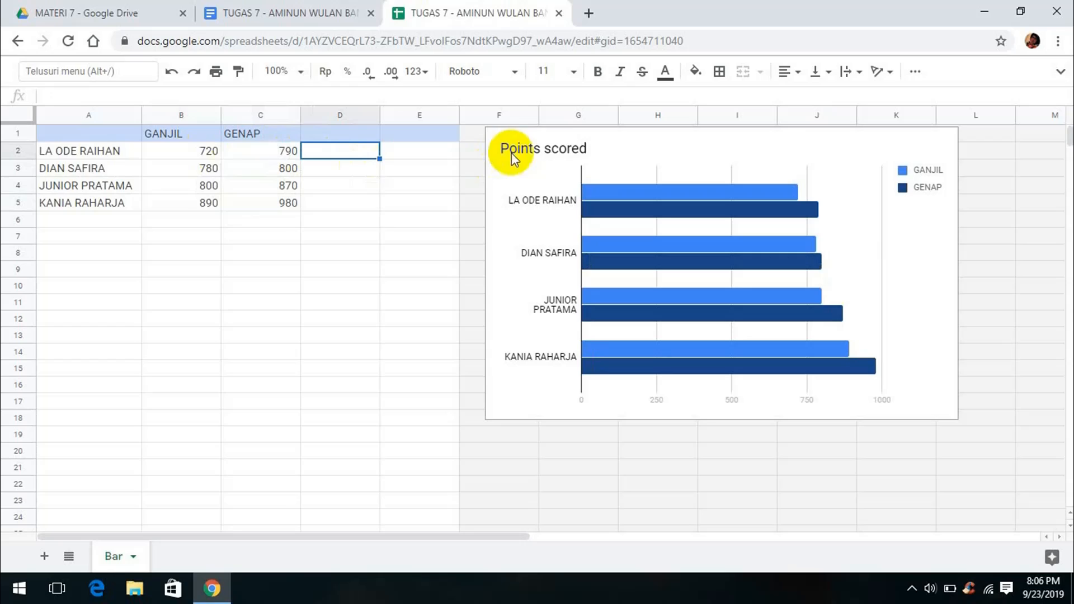
left_click(559, 144)
Type the bar chart title 'Perkembangan nilai ulangan semester ganjil/genap 2018-2019' and fix its missing spaces
double_click(587, 149)
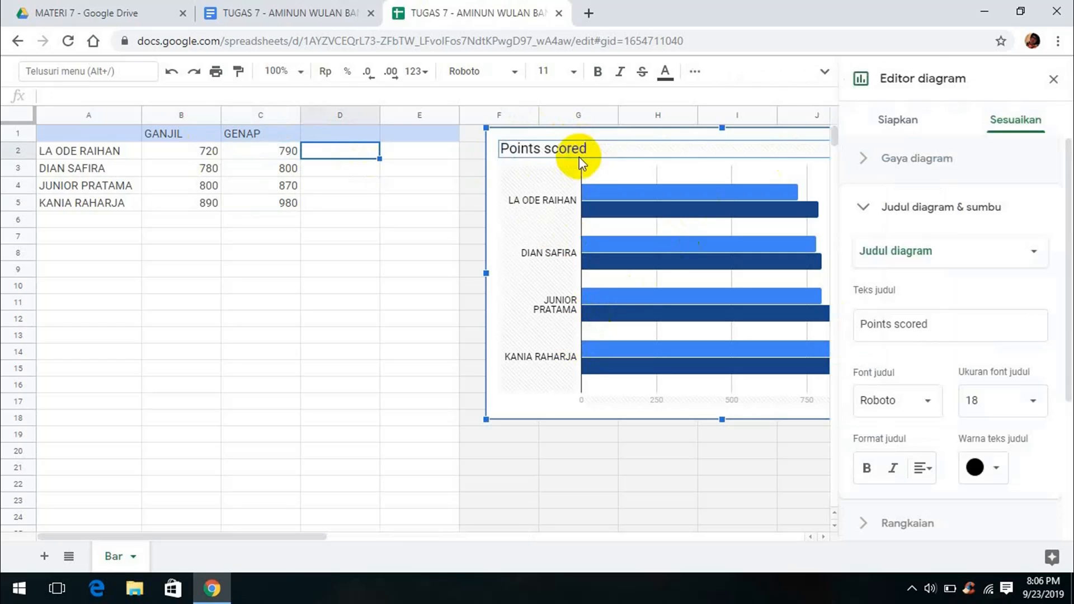
left_click(942, 332)
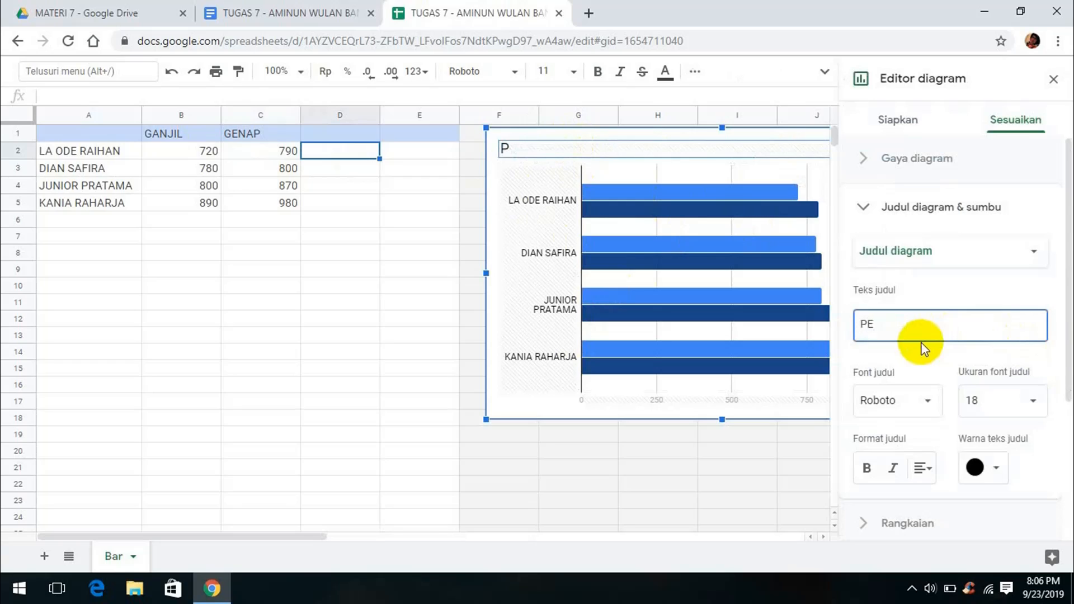
type("Perembangan nilai ulangan")
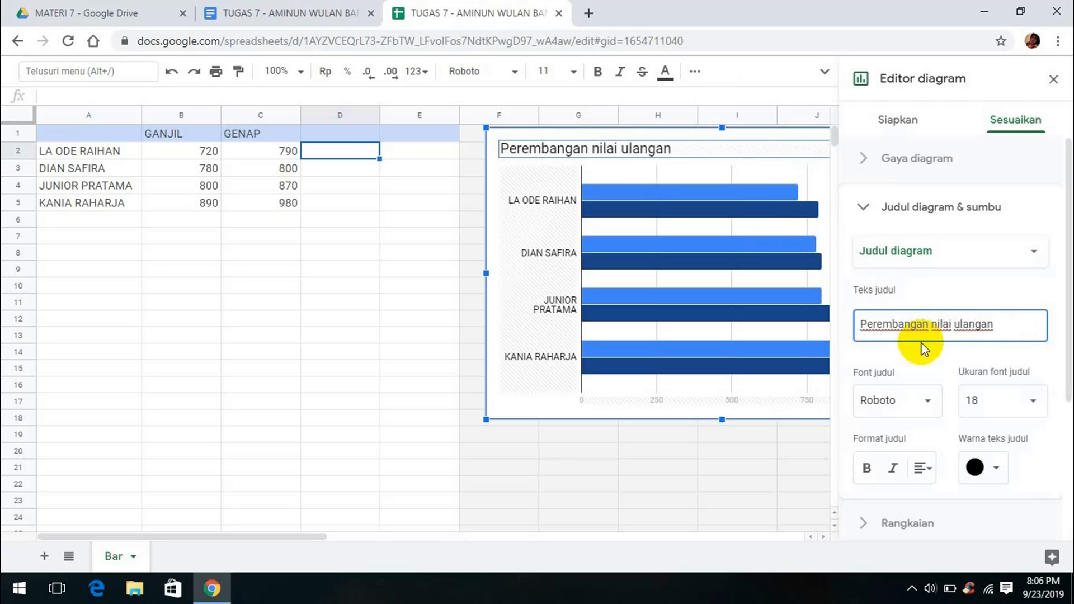
type(" semesterganjil")
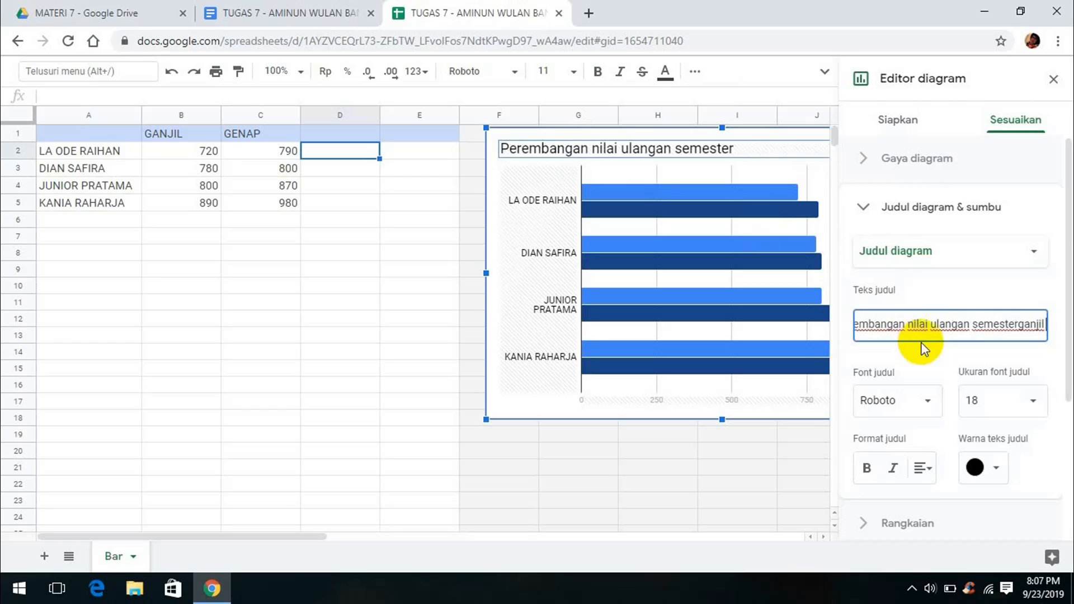
type("/genap")
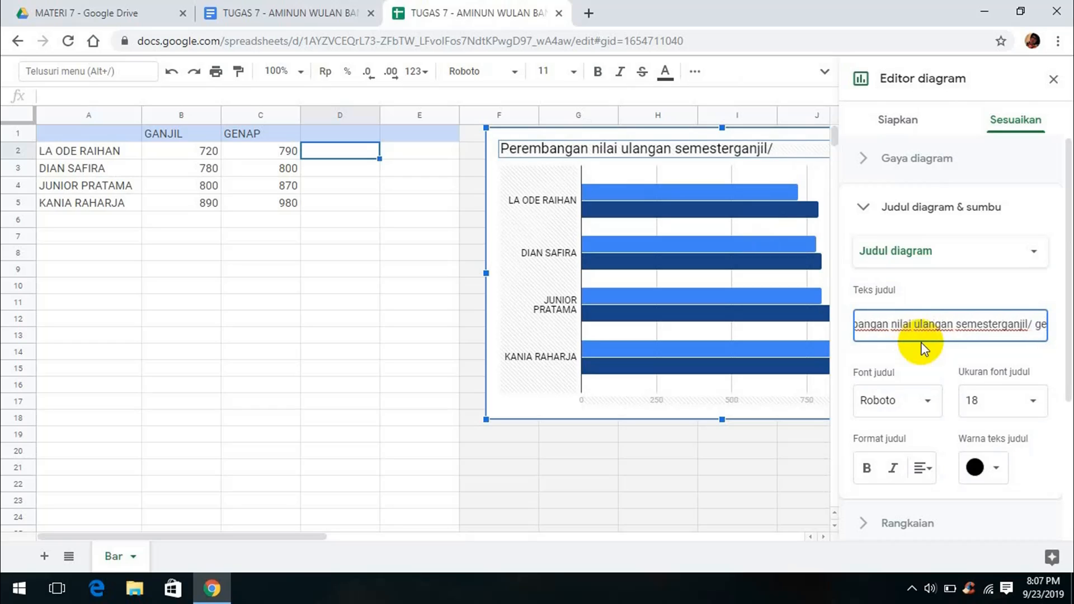
type("20")
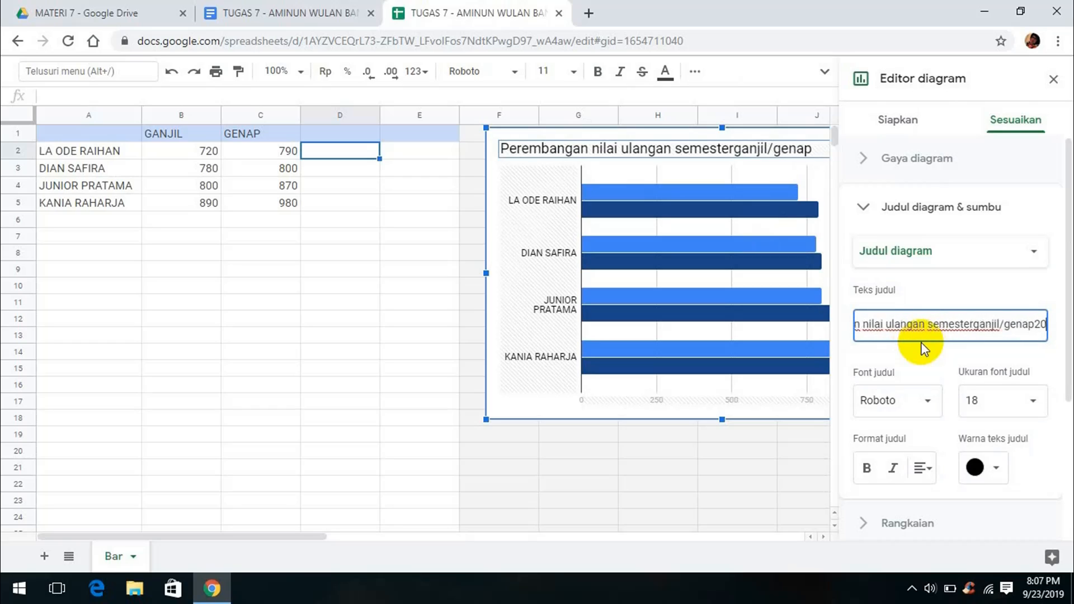
type("118")
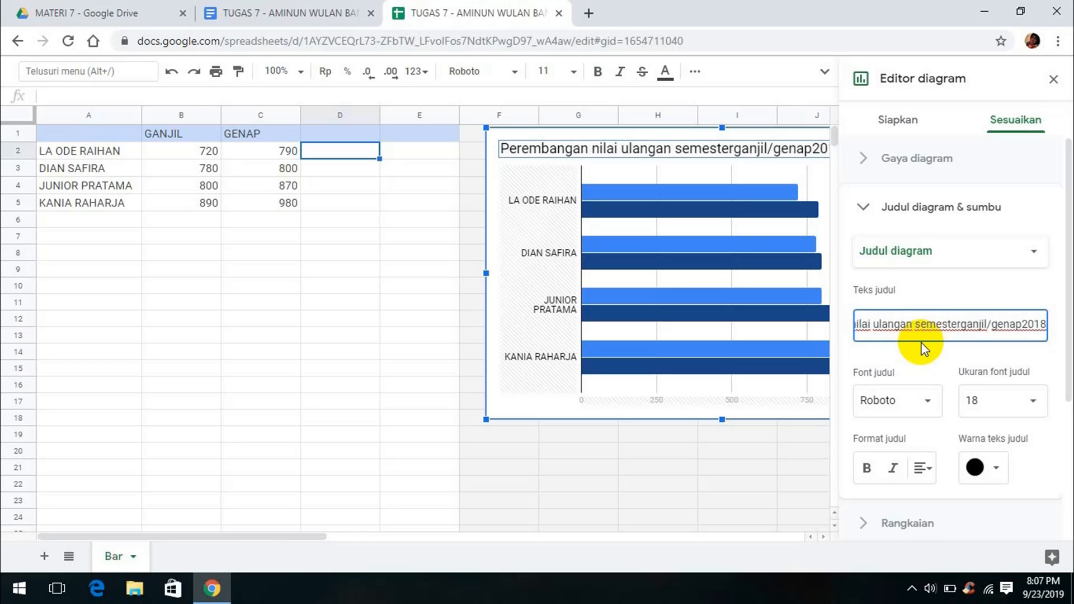
type("-2019")
left_click(928, 336)
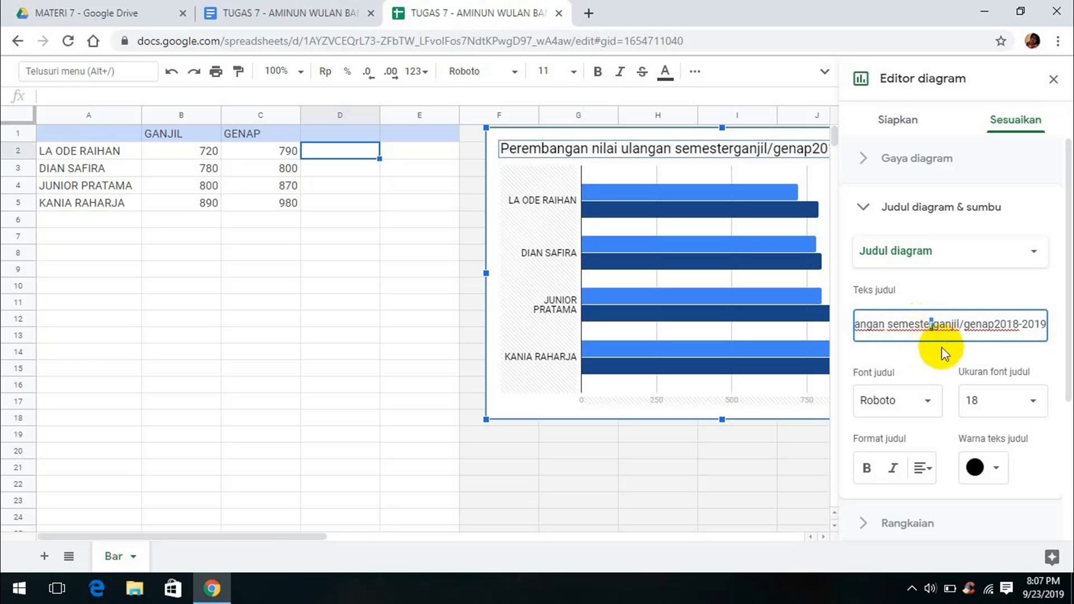
left_click(997, 323)
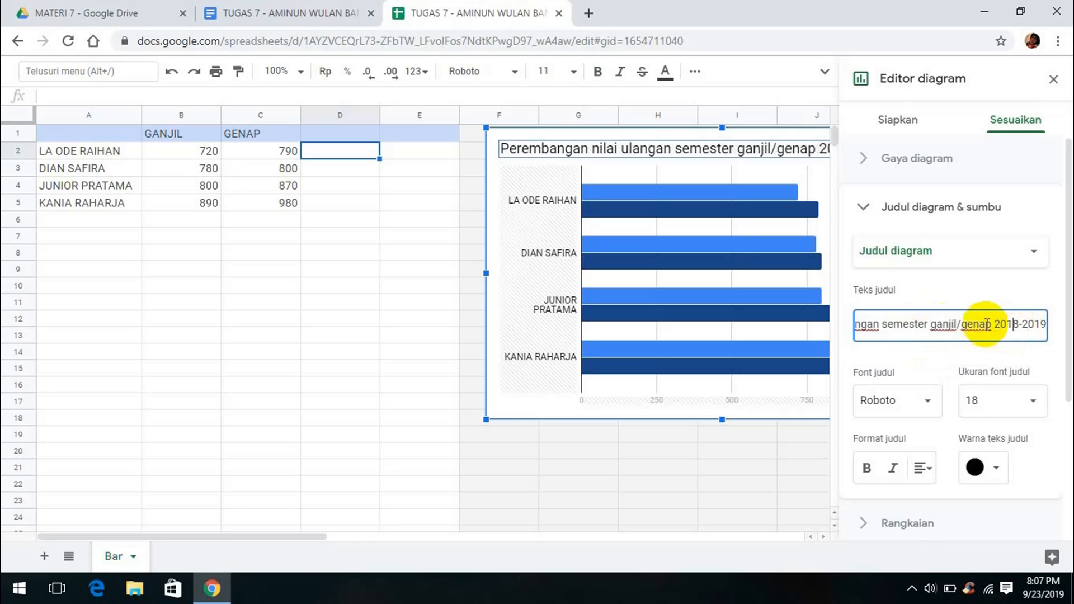
scroll(931, 334, "left", 2)
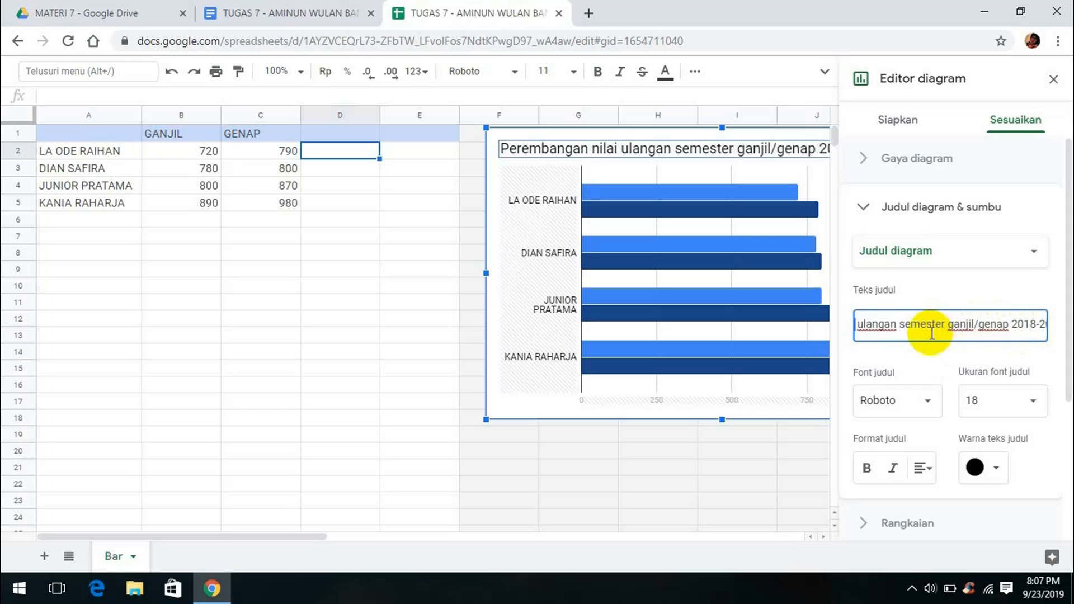
left_click(874, 324)
Correct 'Perkembangan' in the title, then update the linked bar chart in the document
type("k")
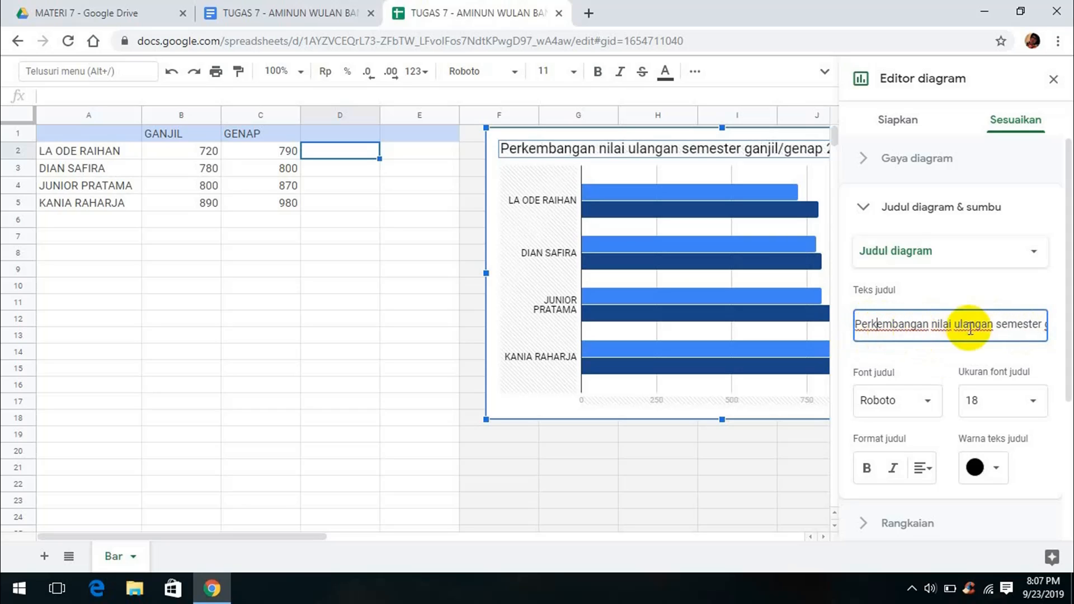
left_click(903, 120)
key("ctrl+shift+Tab")
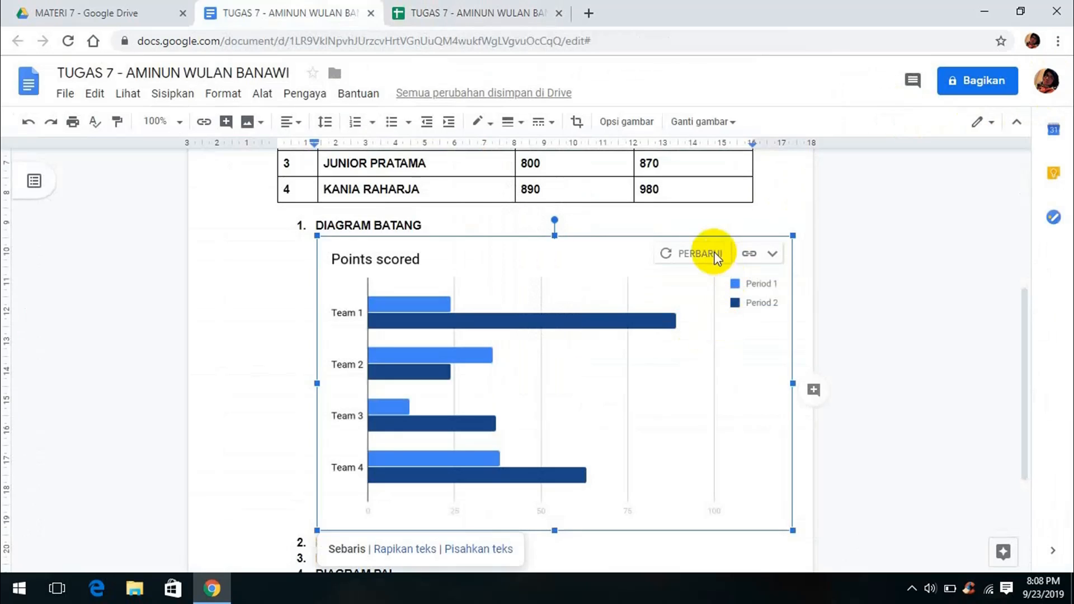
left_click(714, 253)
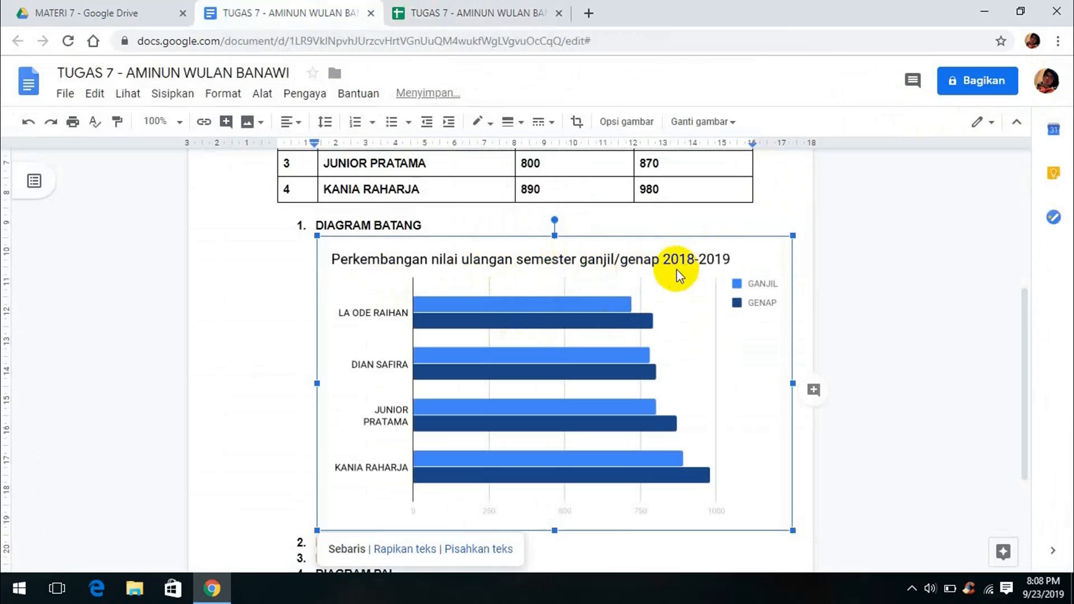
scroll(479, 490, "down", 3)
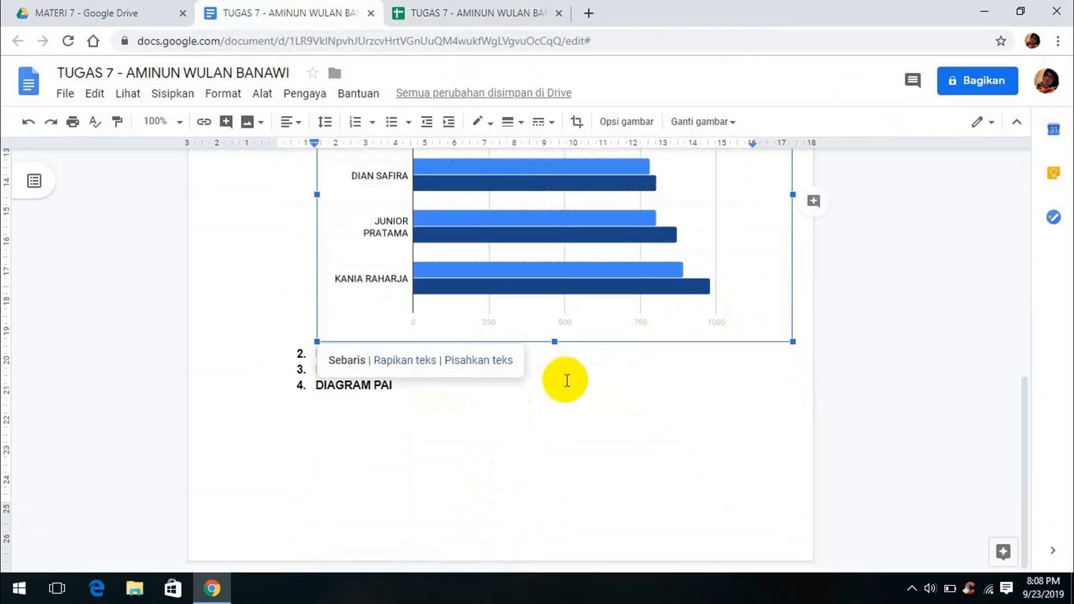
left_click(537, 380)
Insert a column chart on an unnumbered line under DIAGRAM KOLOM
left_click(450, 366)
left_click(447, 352)
key("Return")
key("BackSpace")
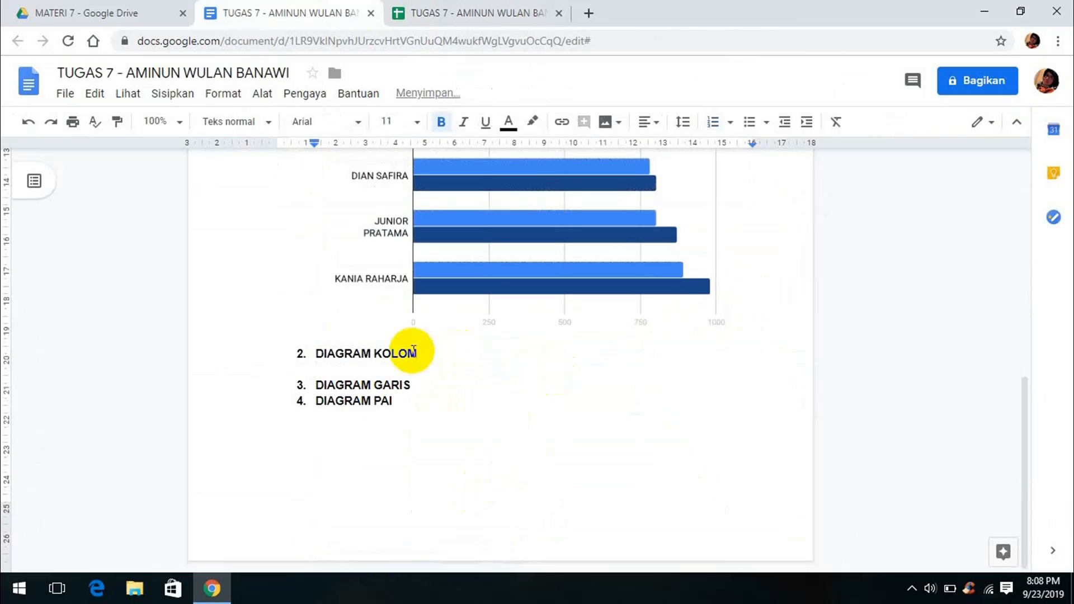
left_click(172, 93)
mouse_move(196, 264)
left_click(408, 228)
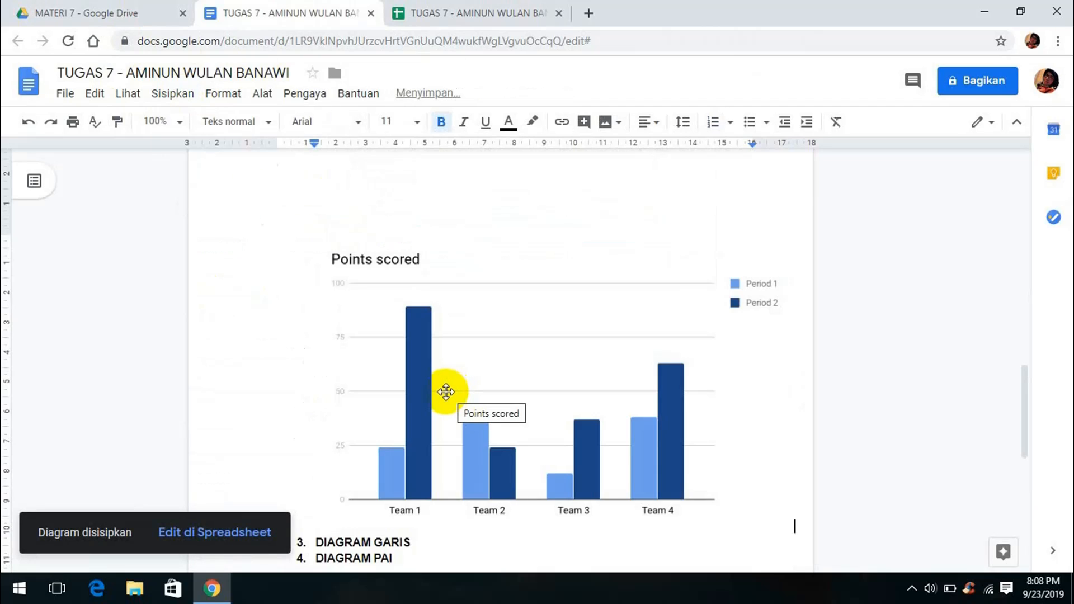
left_click(446, 392)
left_click(749, 254)
Move the sample column chart in its source sheet beside the data, at column F
left_click(688, 308)
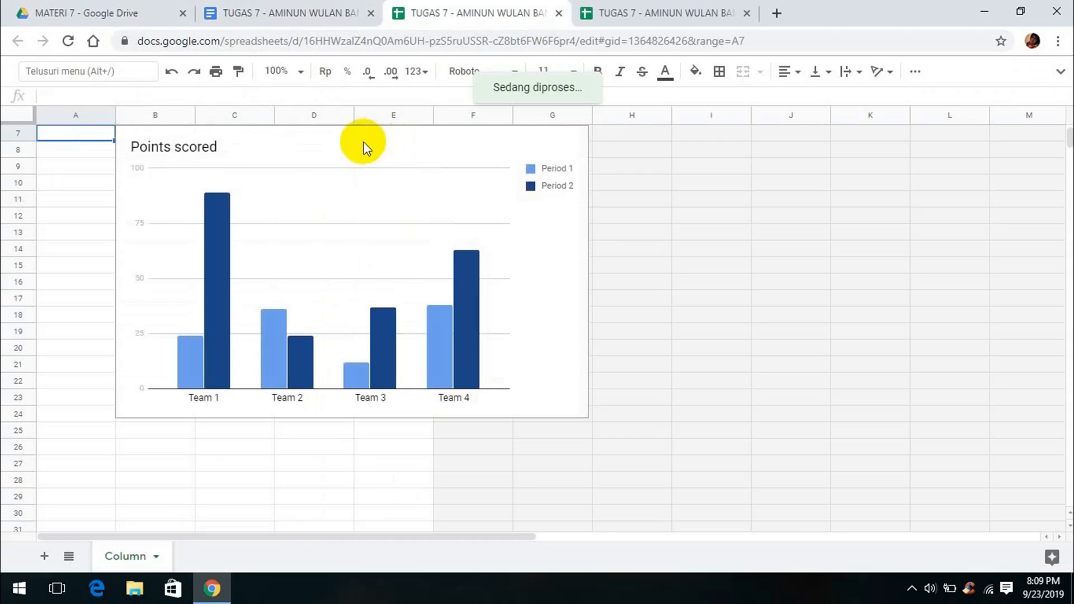
left_click(364, 146)
scroll(501, 193, "up", 2)
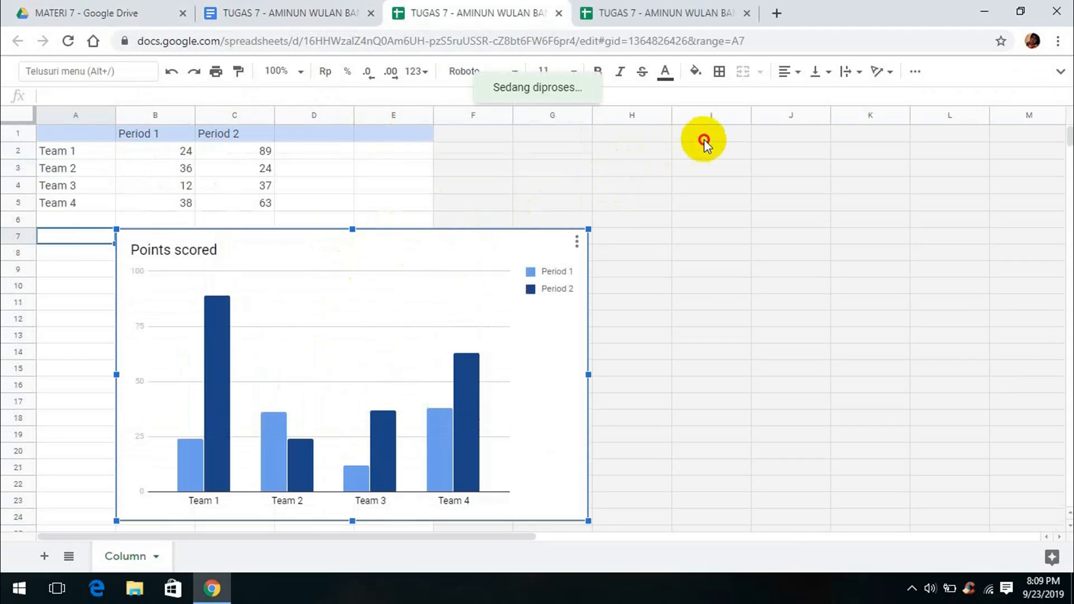
left_click_drag(703, 139, 972, 76)
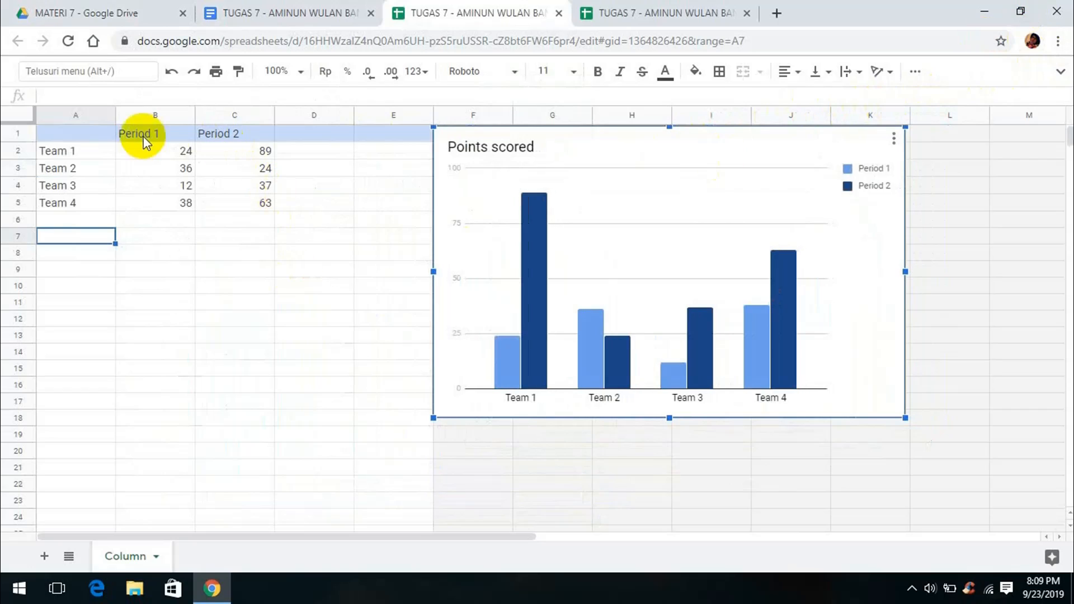
Replace the chart's sample A1:C5 data with the student score table from the bar-chart sheet
left_click(100, 139)
left_click_drag(85, 138, 259, 222)
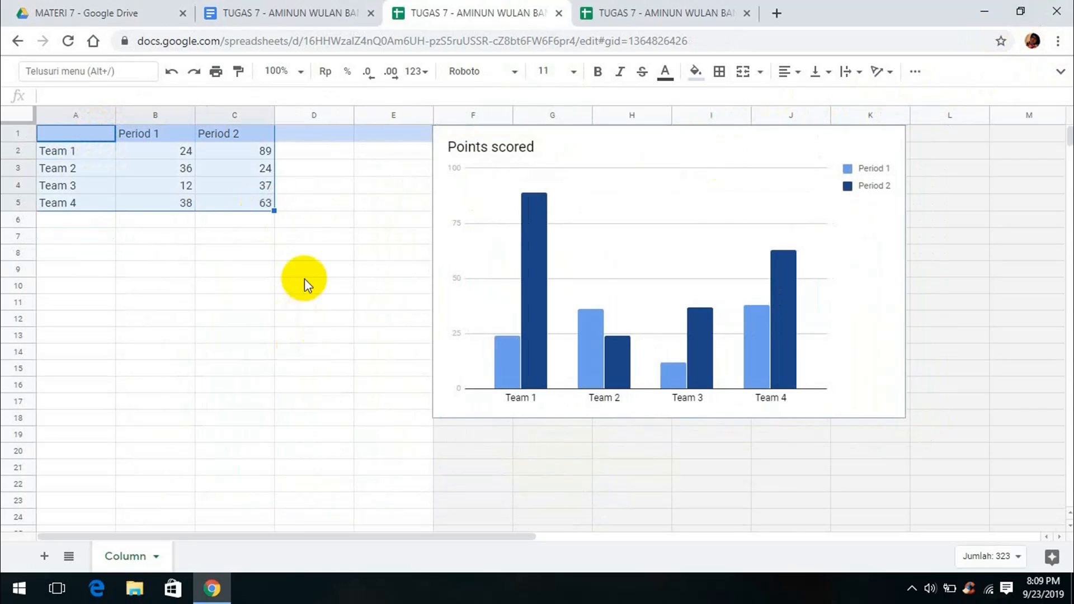
left_click(615, 14)
left_click_drag(196, 203, 286, 203)
key("ctrl+c")
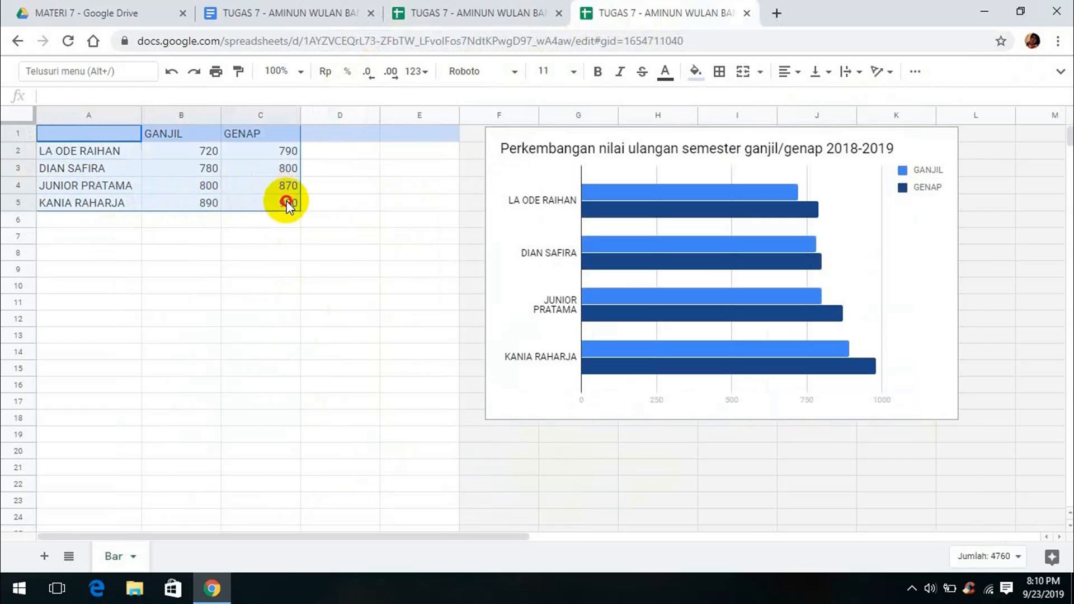
left_click(420, 14)
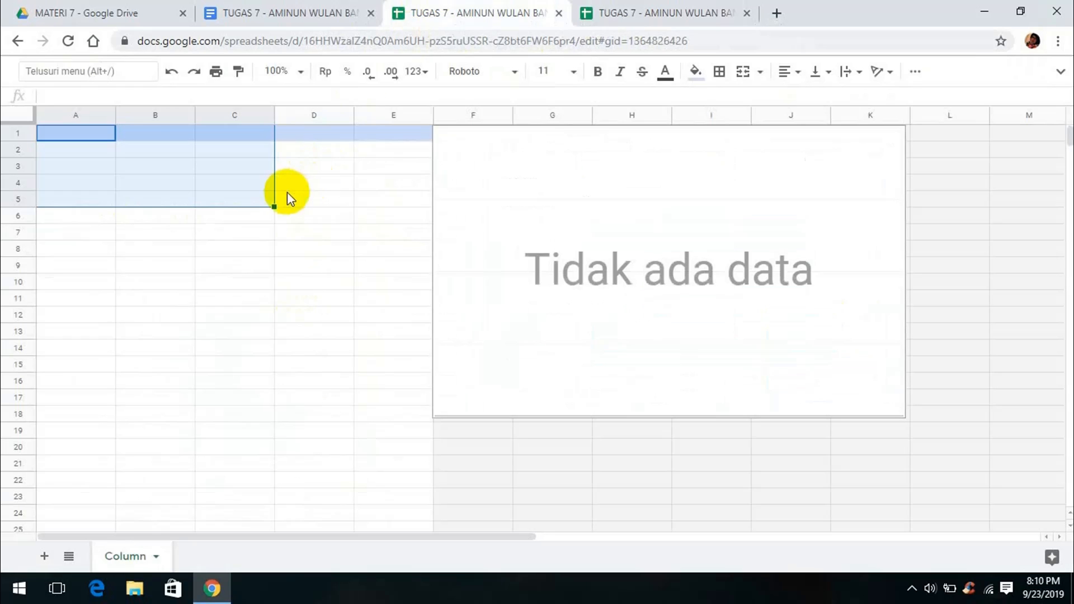
key("ctrl+v")
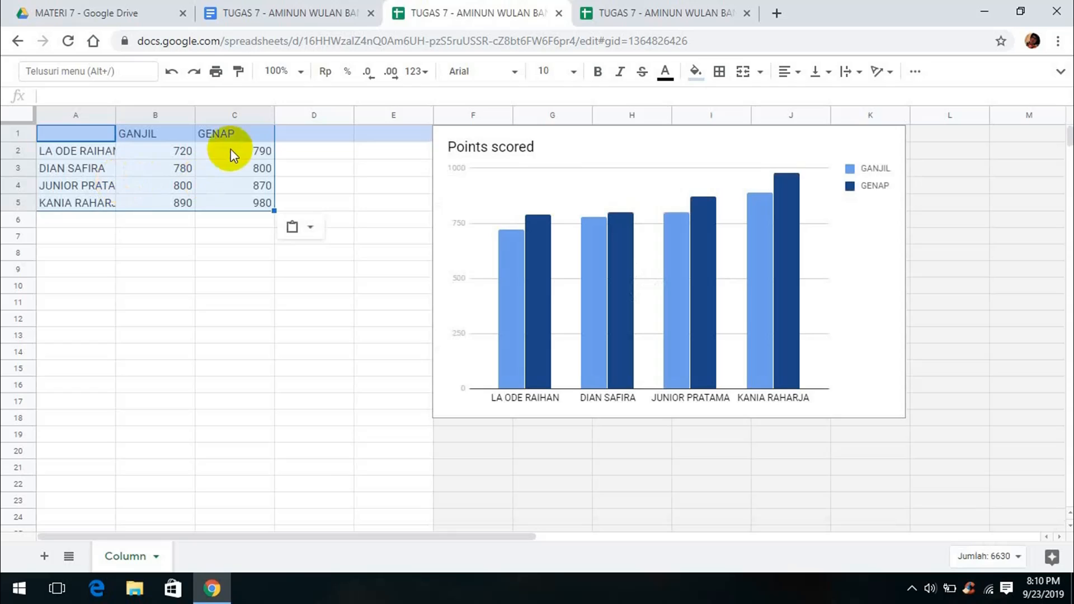
left_click(551, 281)
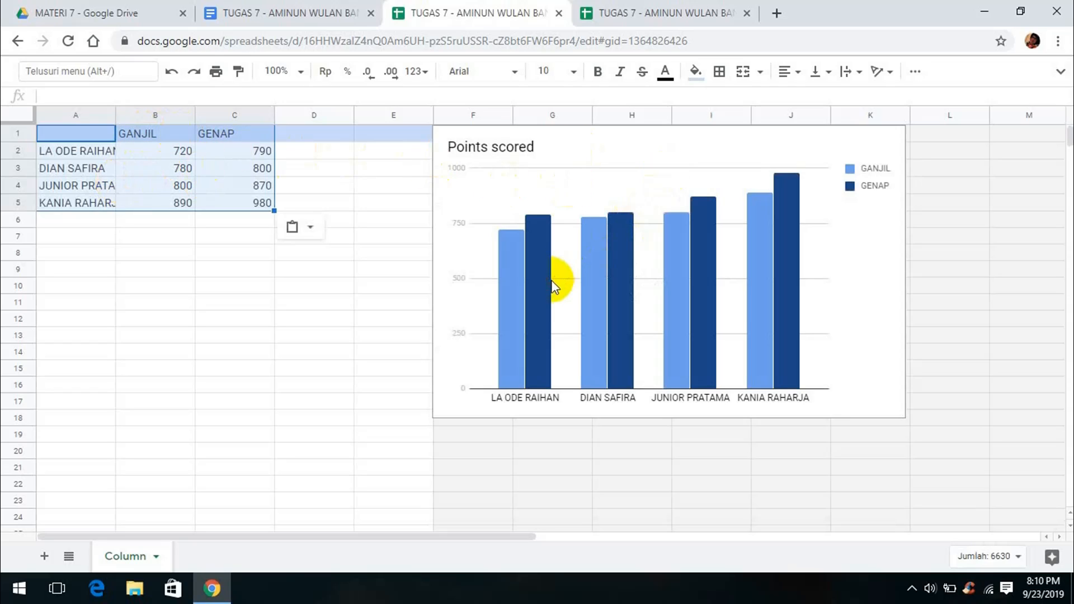
double_click(515, 148)
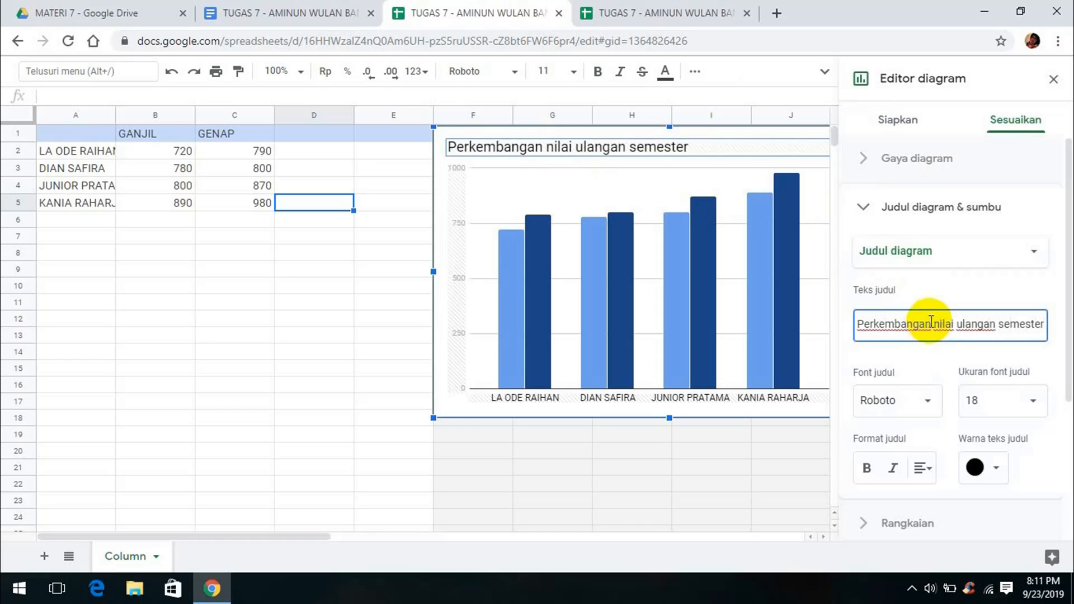
Finish the column chart title as '...ganjil/genap 2018- 2019' and close the chart editor
type("ganjil/genap")
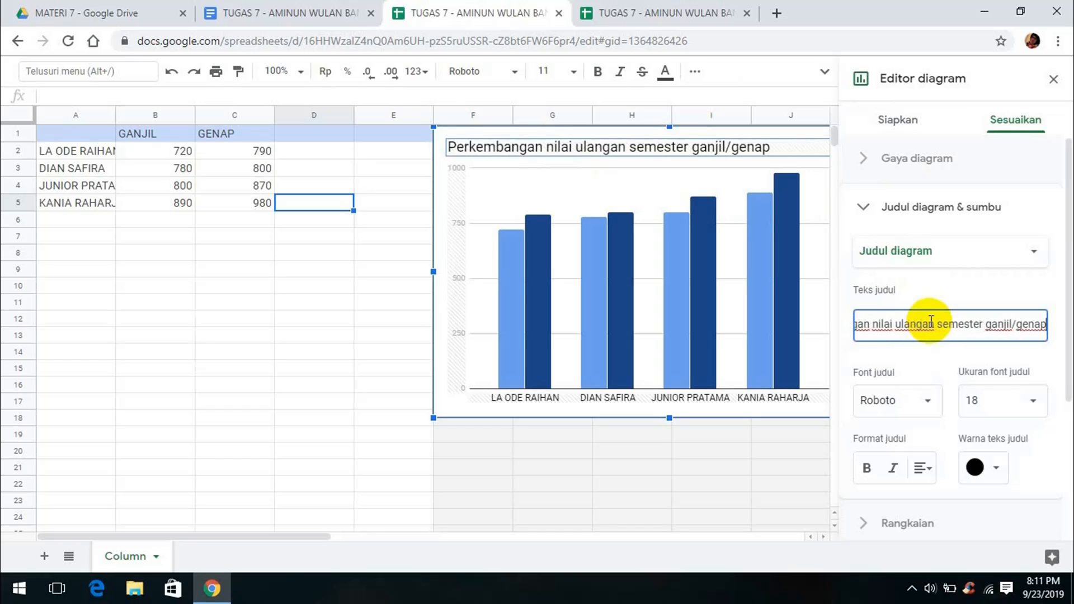
type("tahun")
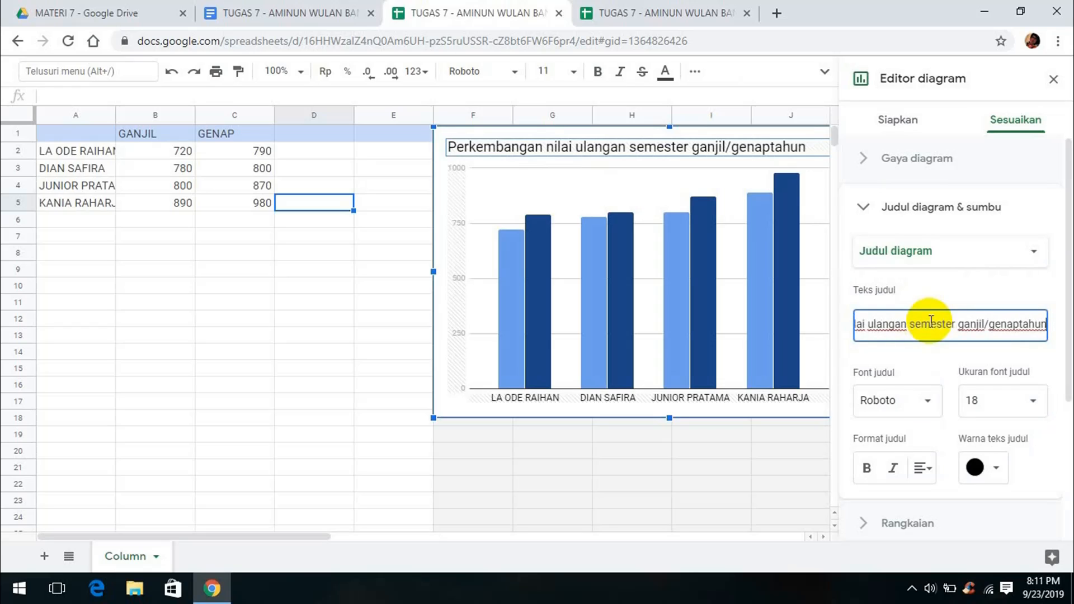
key("BackSpace")
key("BackSpace")
key("BackSpace")
key("BackSpace")
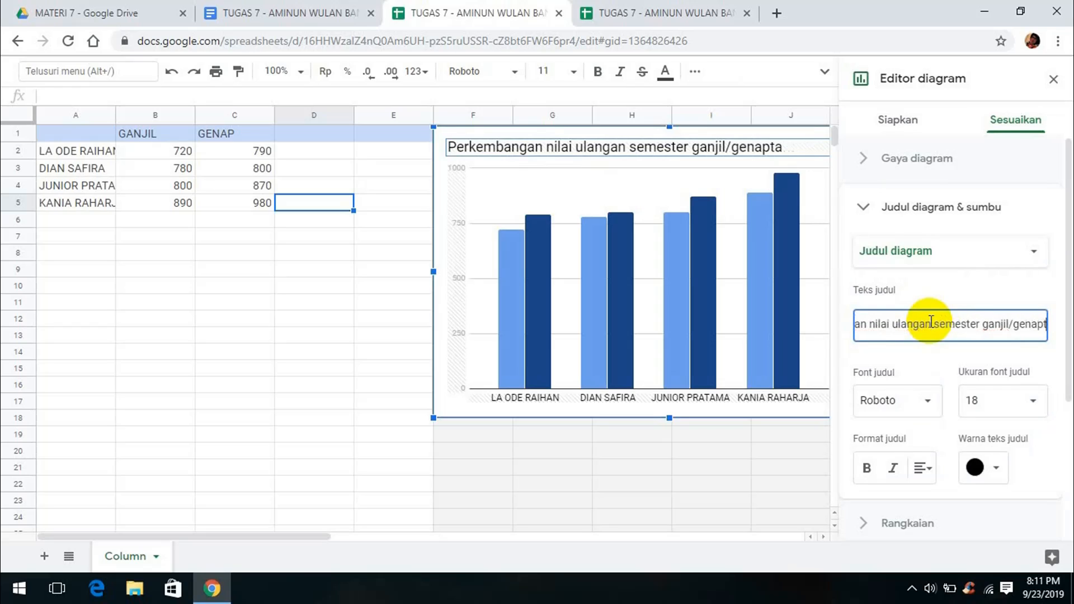
type("201")
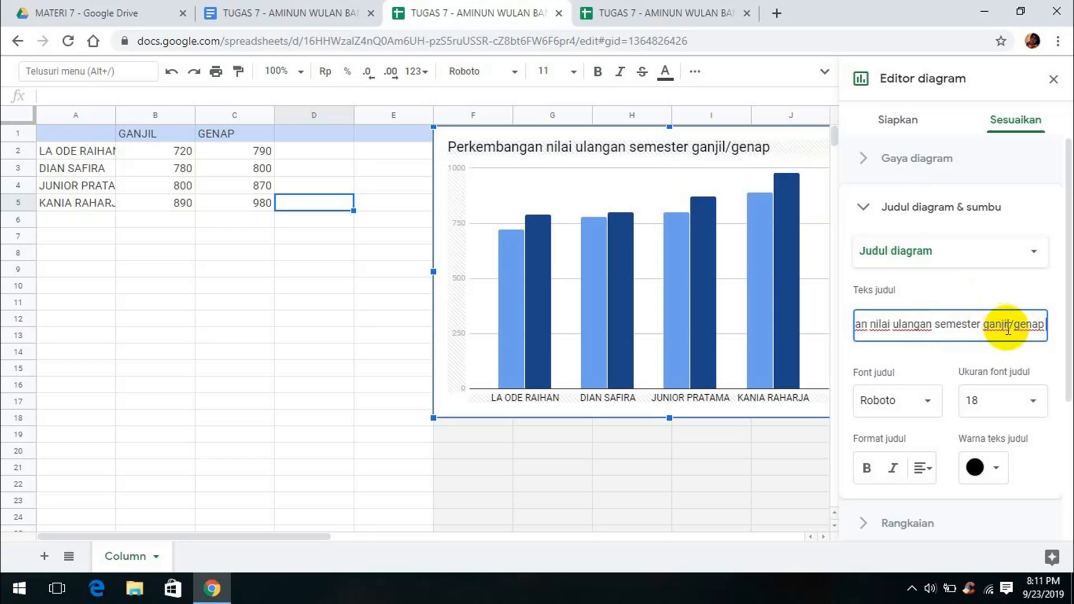
type("8-")
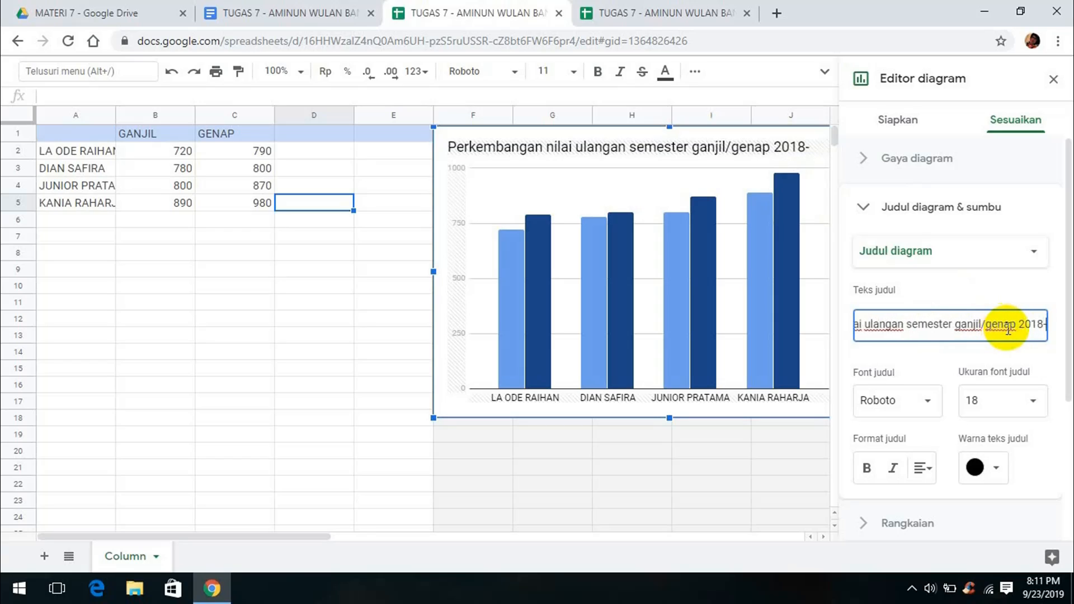
type(" 2019")
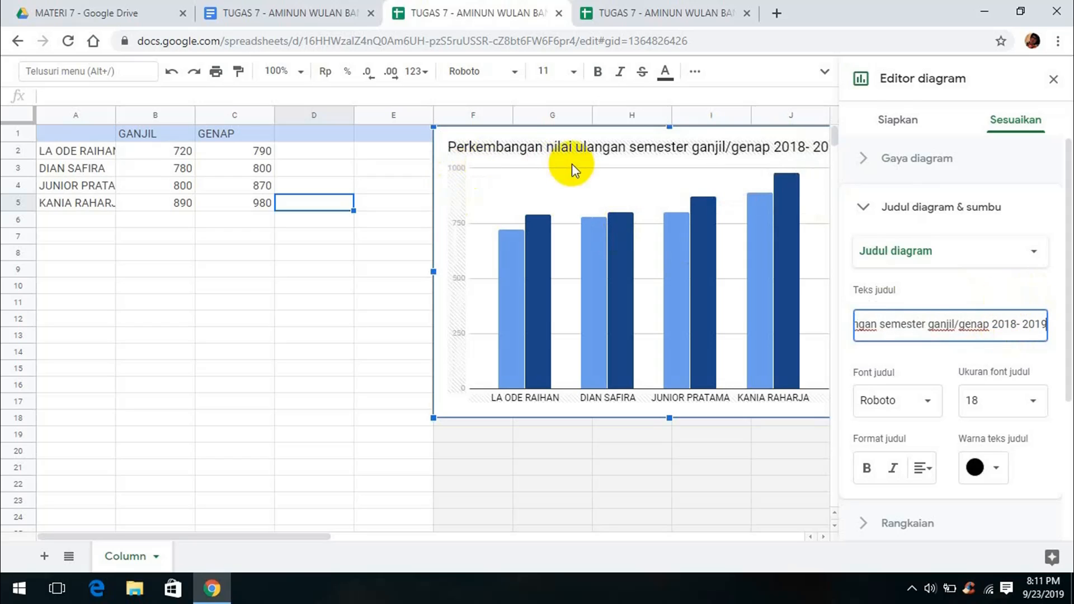
left_click(1053, 80)
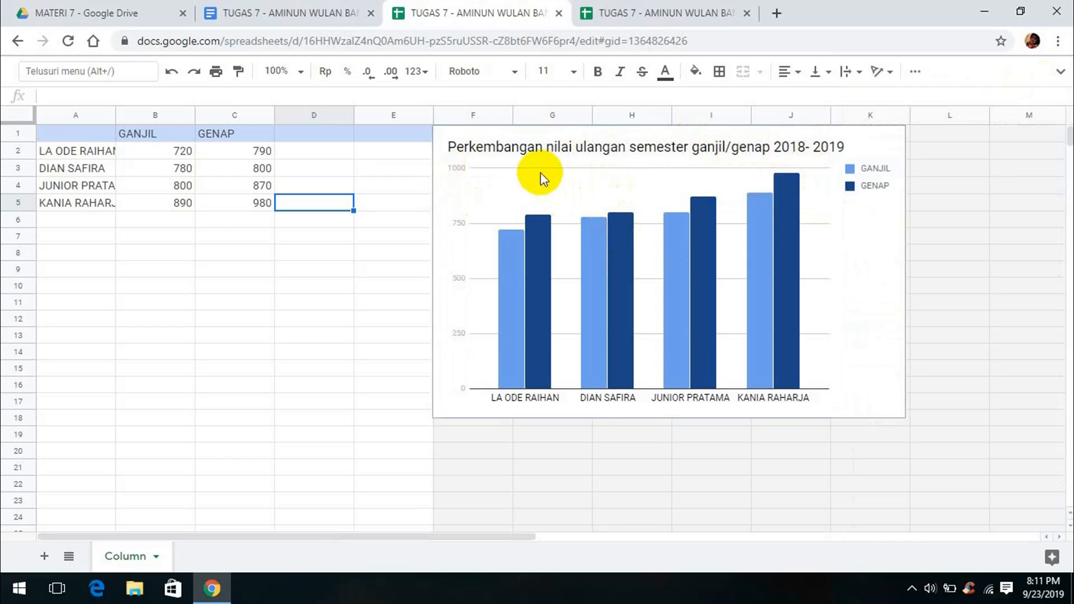
Insert a line chart on a new unnumbered line below the DIAGRAM GARIS heading
left_click(268, 17)
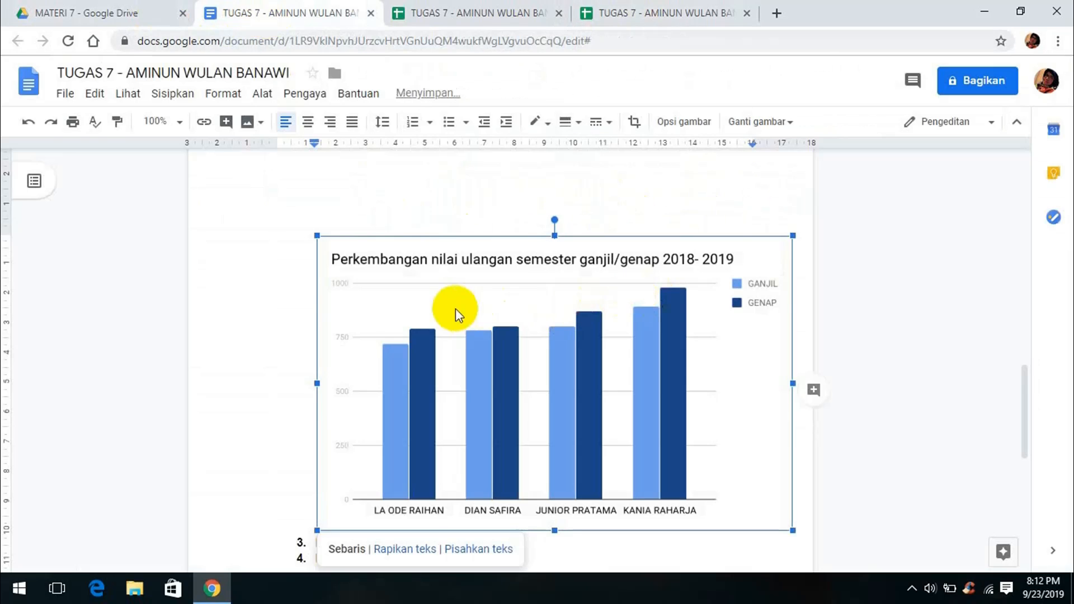
scroll(492, 319, "down", 4)
left_click(511, 306)
key("Return")
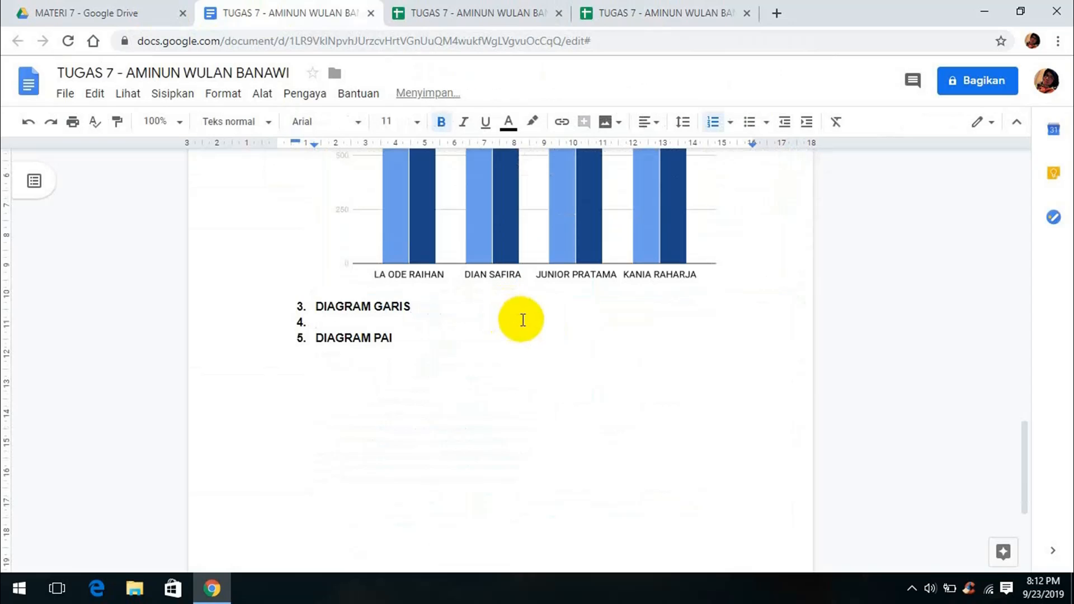
key("BackSpace")
left_click(172, 93)
mouse_move(336, 197)
left_click(400, 249)
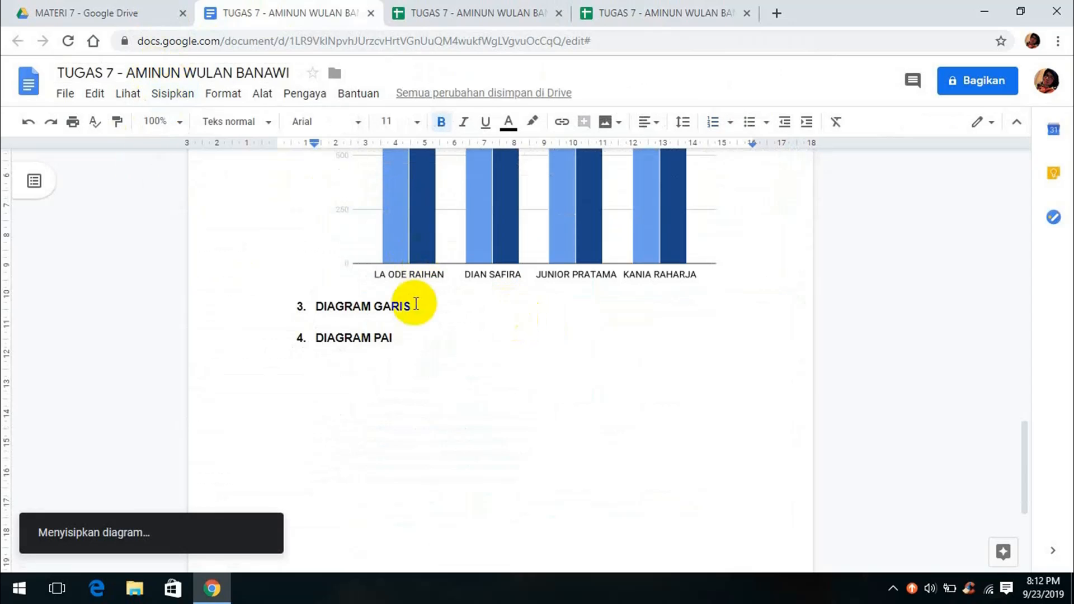
Open the line chart's source spreadsheet from its link options
left_click(643, 346)
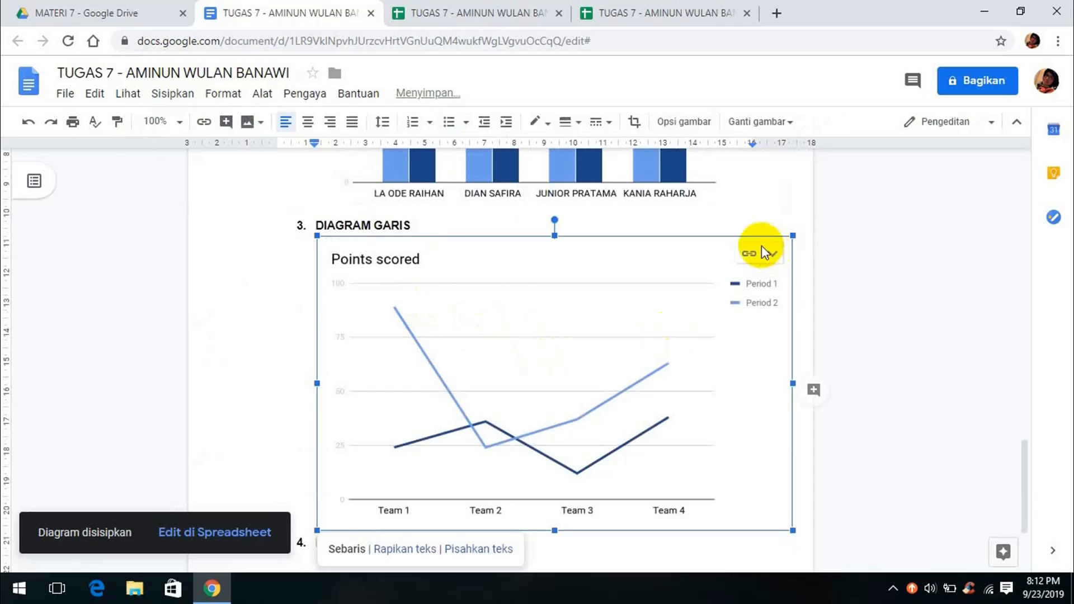
left_click(773, 253)
left_click(703, 319)
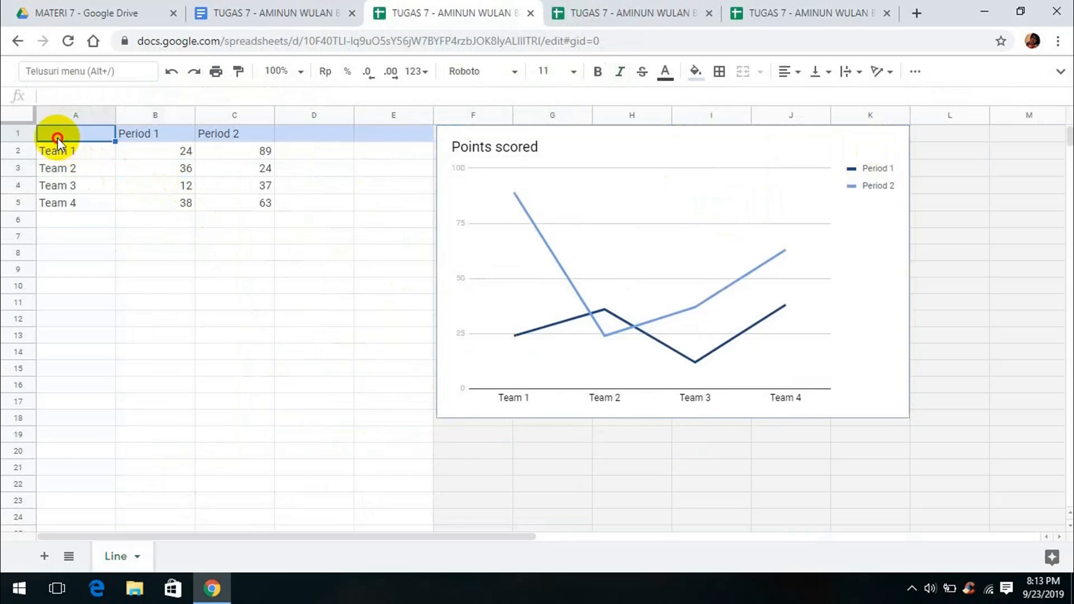
Replace the line chart's sample data in A1:C5 with the copied student score table
left_click_drag(53, 135, 264, 202)
key("Delete")
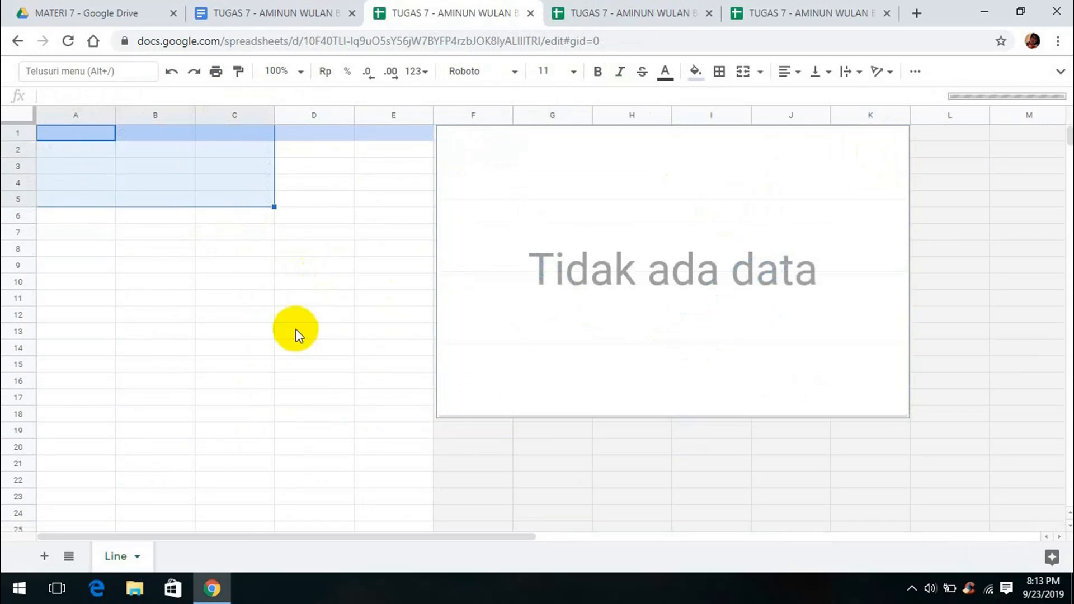
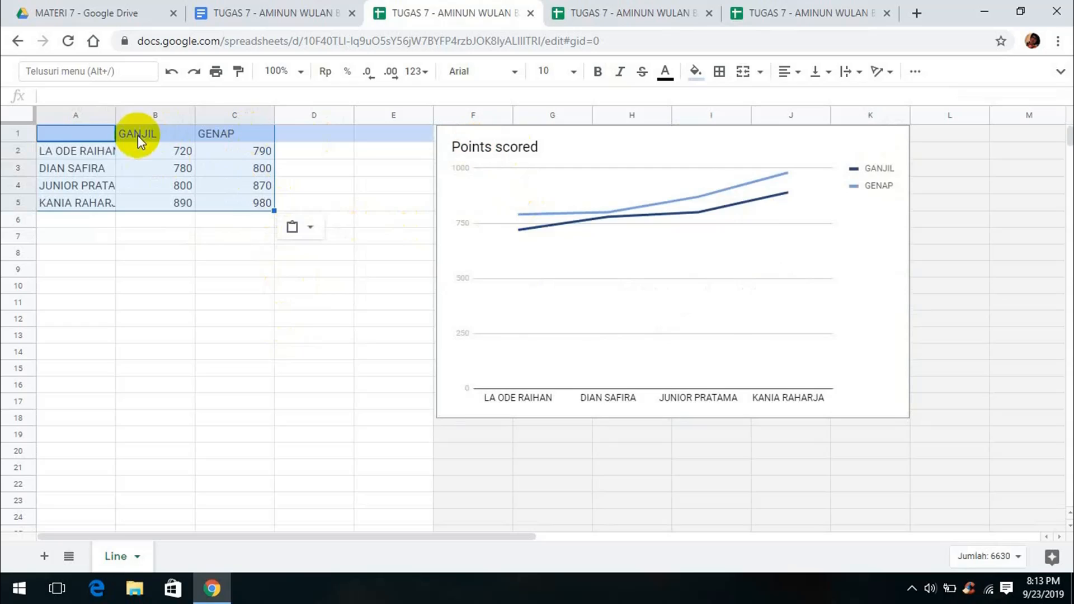
Clear the line chart's existing title in the chart editor
double_click(538, 149)
left_click(940, 325)
key("BackSpace")
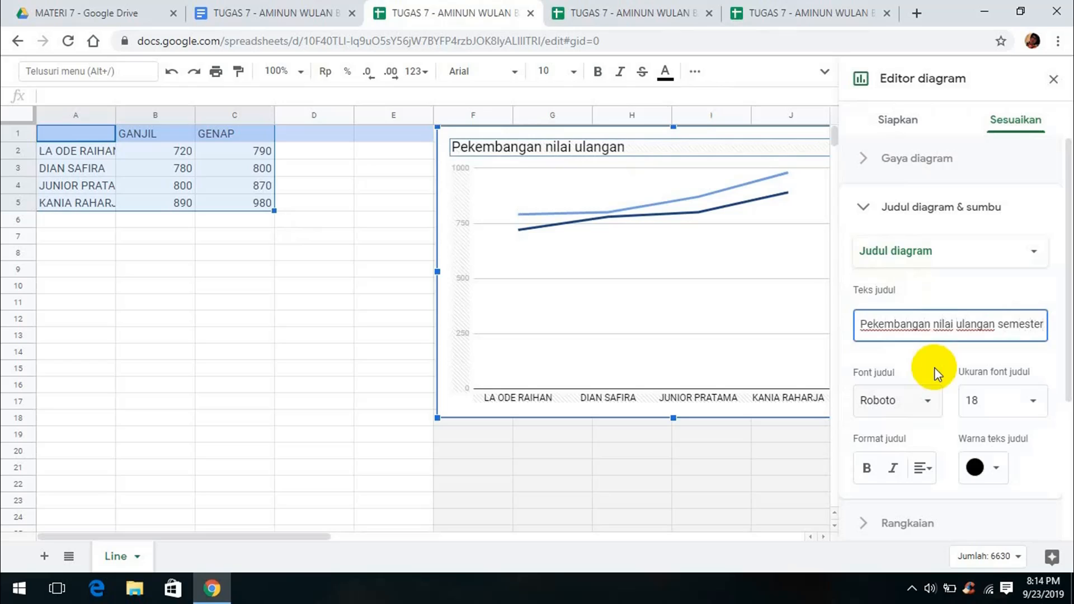
Complete the line chart title with 'ganjil/genap 2018-2019', correcting the year typo
type("ganjil/genap")
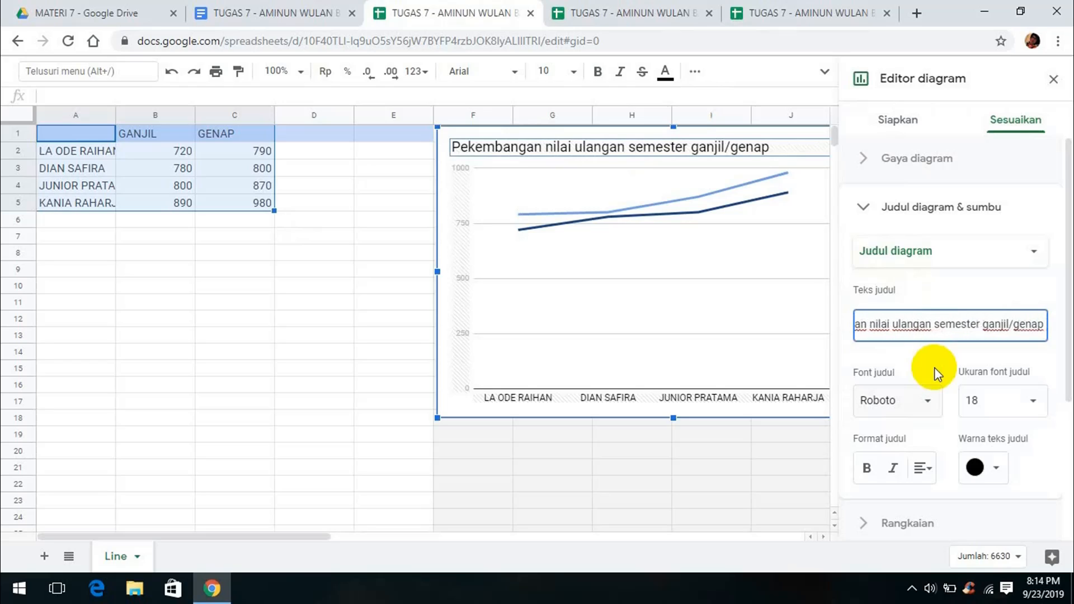
type(" 2019-2019")
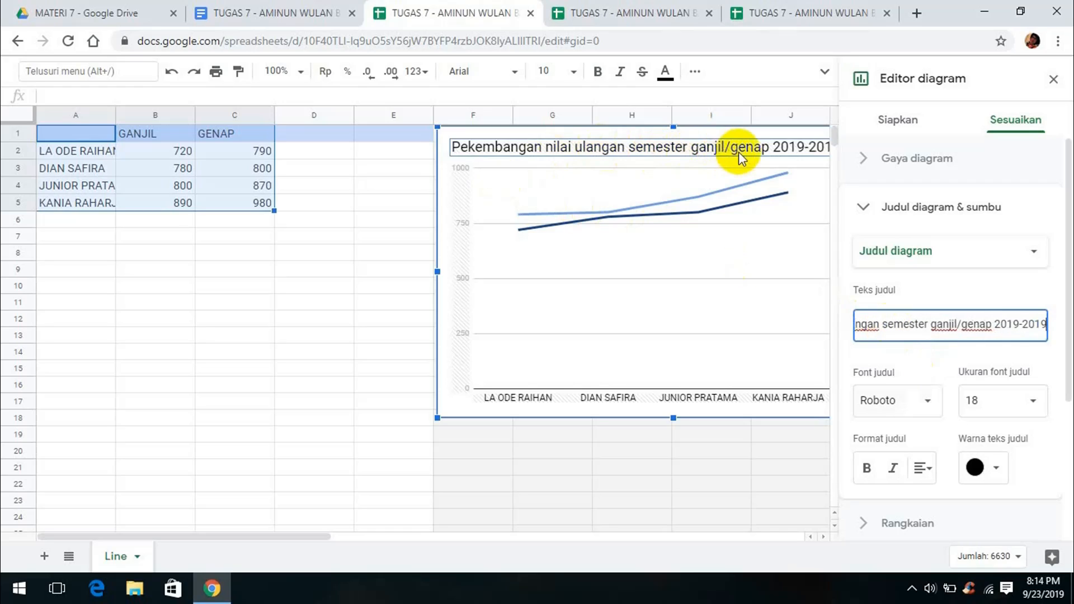
left_click(1018, 330)
key("BackSpace")
type("8")
left_click(942, 120)
left_click(1053, 80)
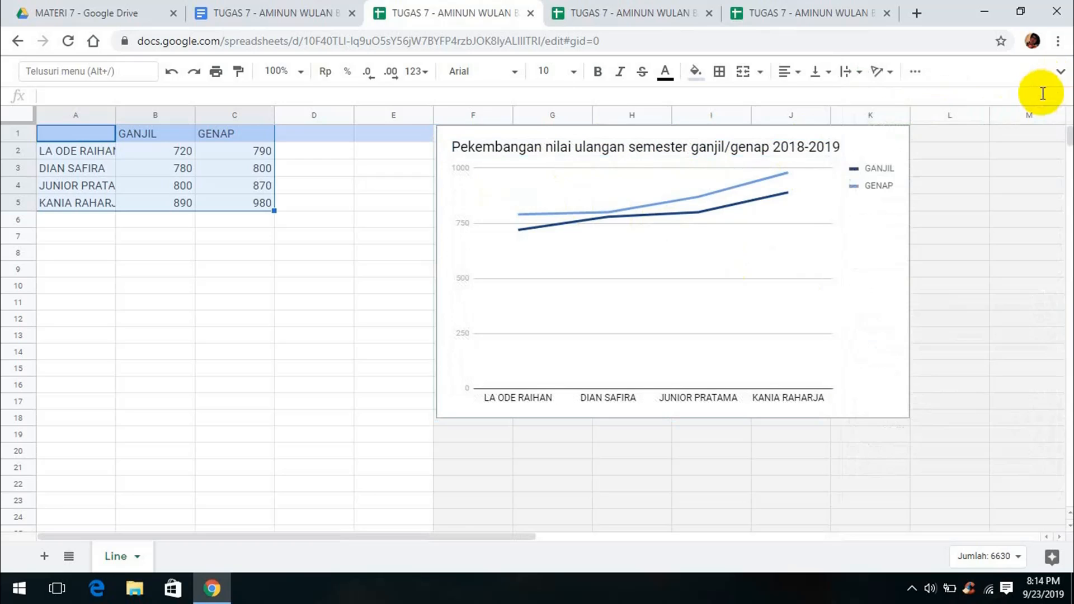
left_click(283, 14)
Add the DIAGRAM PAI heading as list item 4 and insert a pie chart below it
scroll(537, 391, "down", 3)
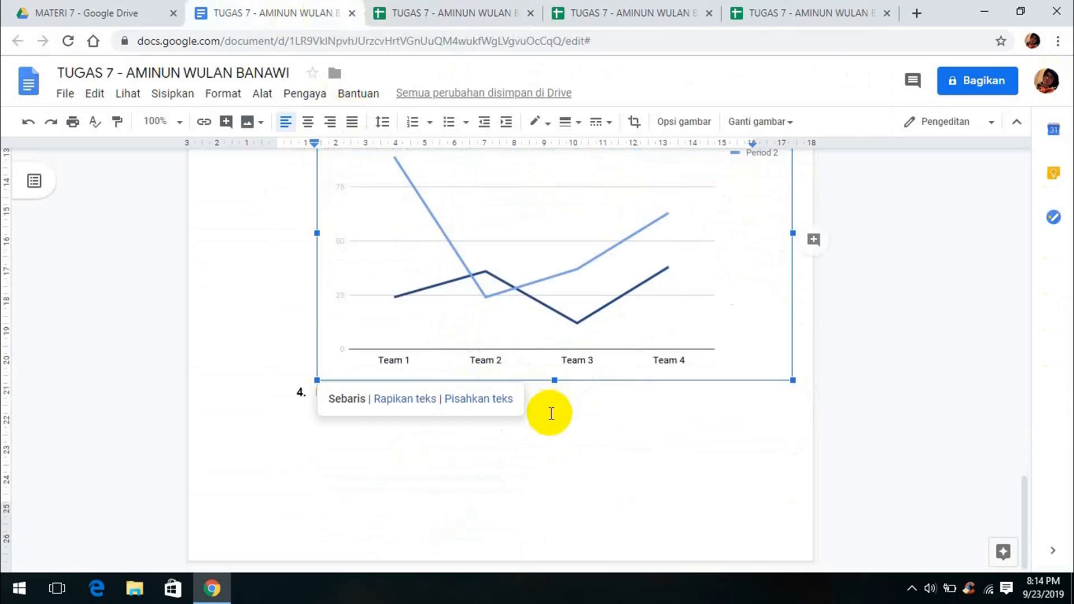
left_click(551, 414)
type("DIAGRAM PAI")
key("Return")
key("BackSpace")
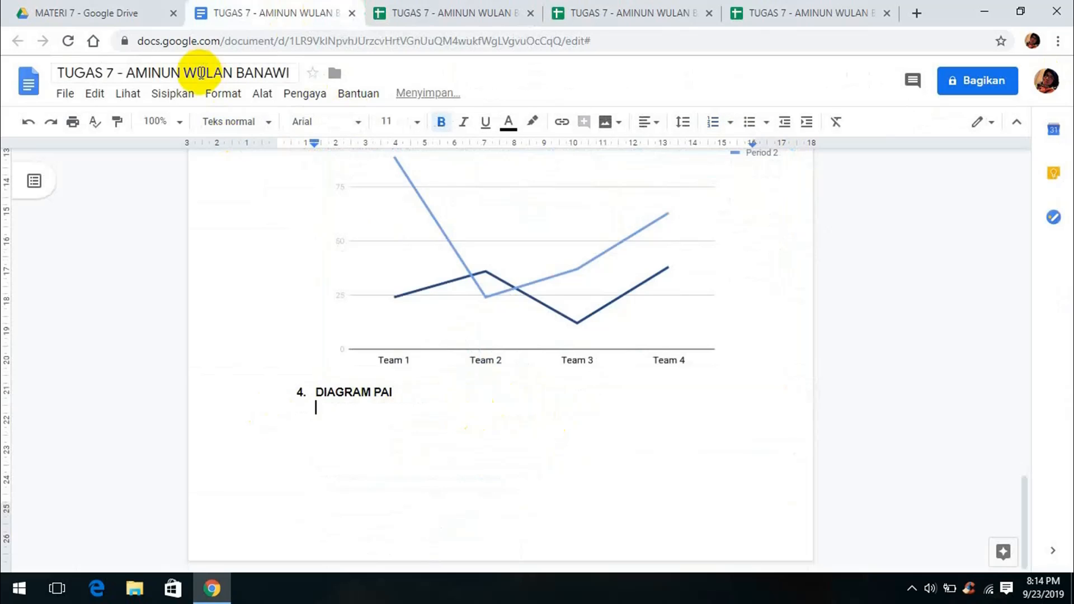
left_click(173, 93)
mouse_move(230, 199)
left_click(379, 278)
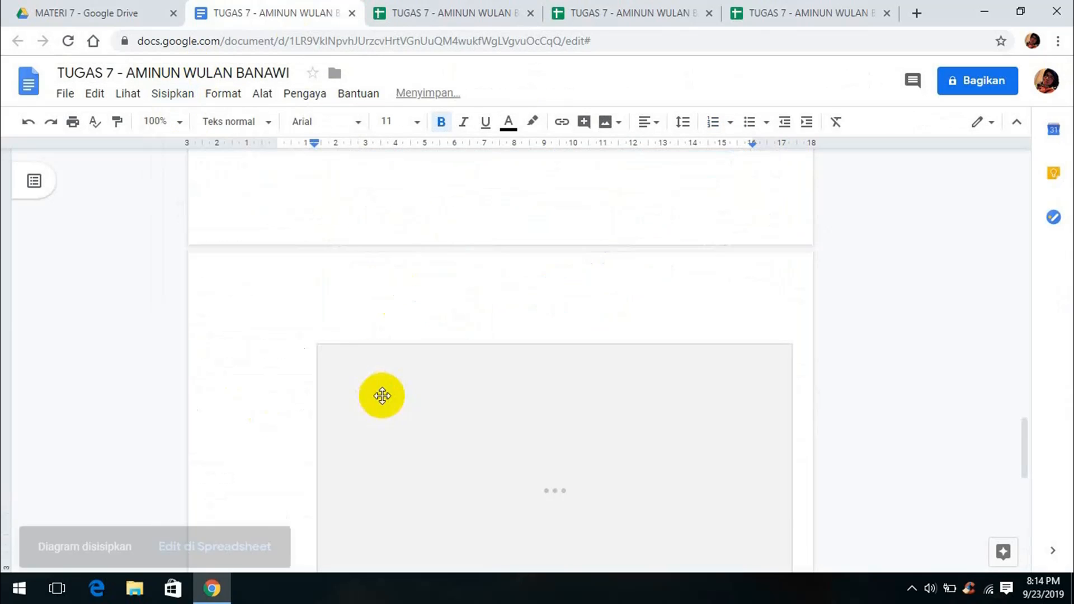
Open the pie chart's source spreadsheet from its link options
left_click(491, 358)
left_click(768, 252)
left_click(693, 314)
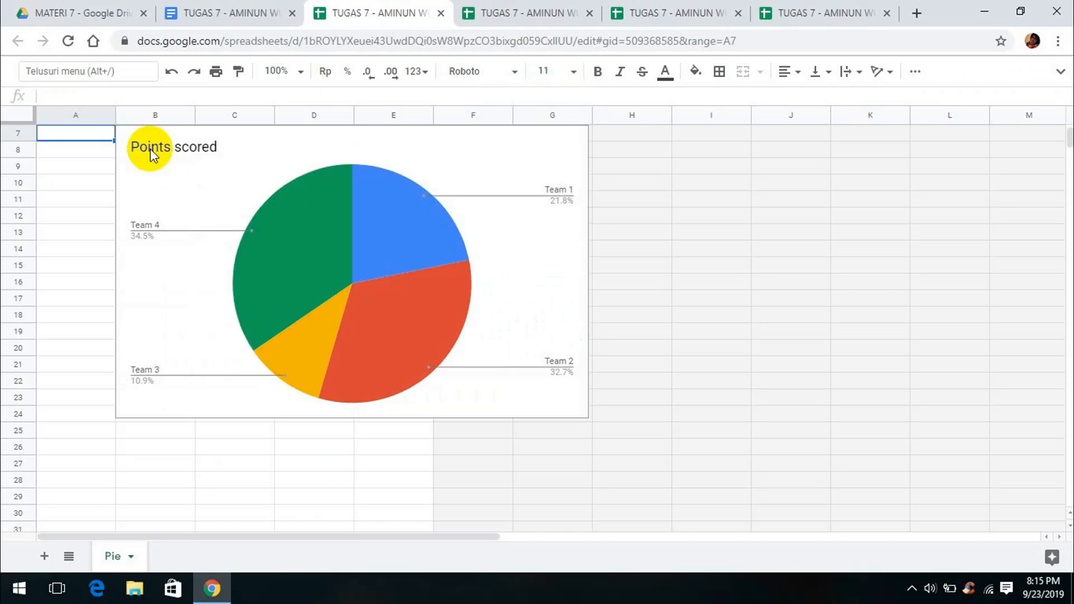
Move the pie chart to the right of the sheet's data
left_click(328, 203)
scroll(412, 329, "up", 2)
left_click_drag(412, 328, 682, 195)
Enter the four student names in A2:A5 and widen the name and score columns
left_click(90, 153)
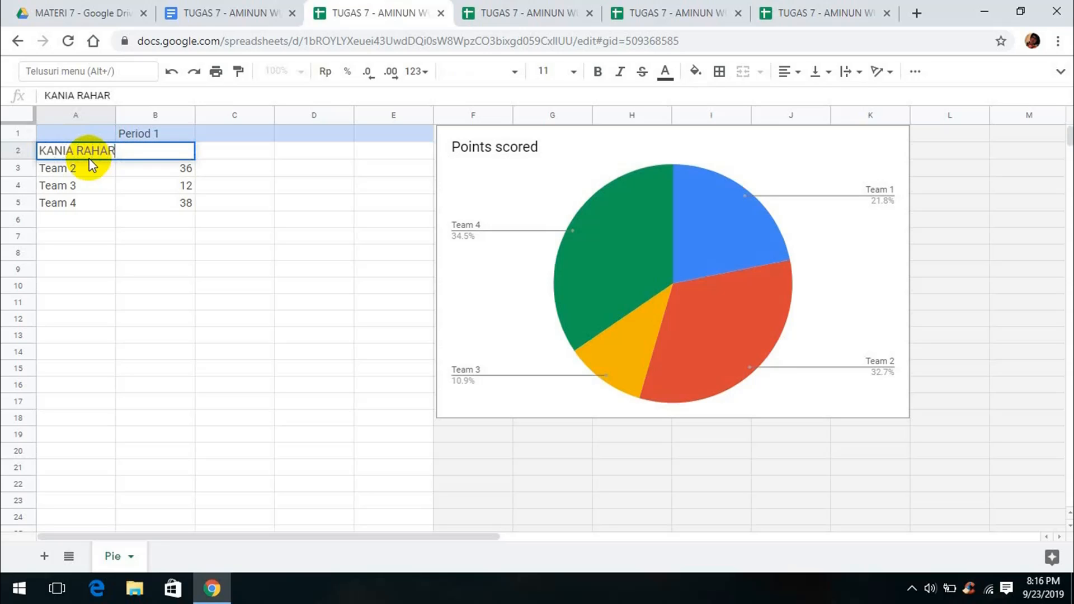
key("Return")
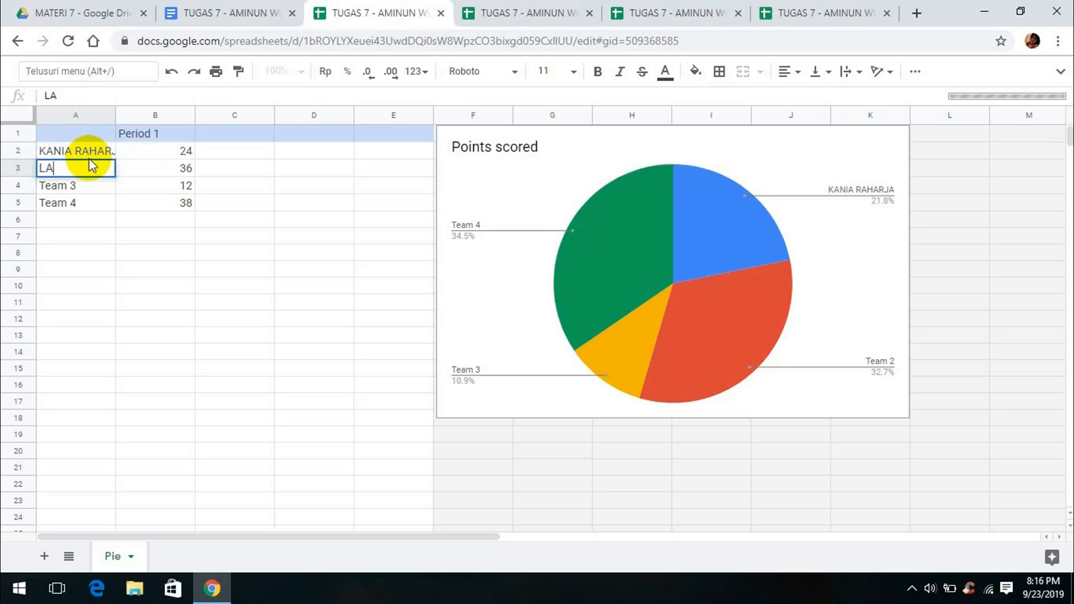
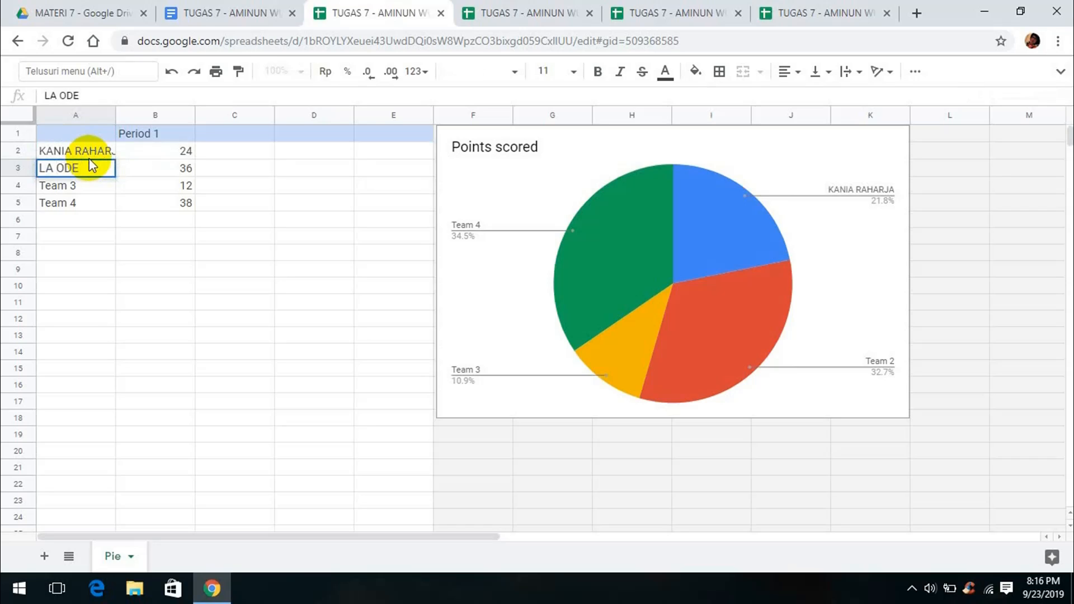
key("Return")
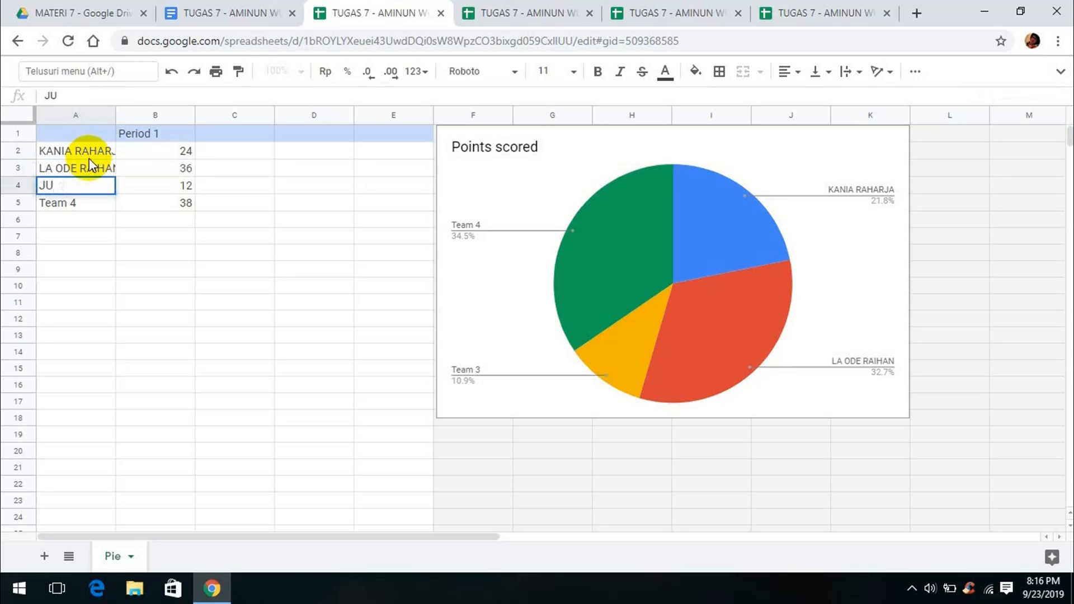
key("Return")
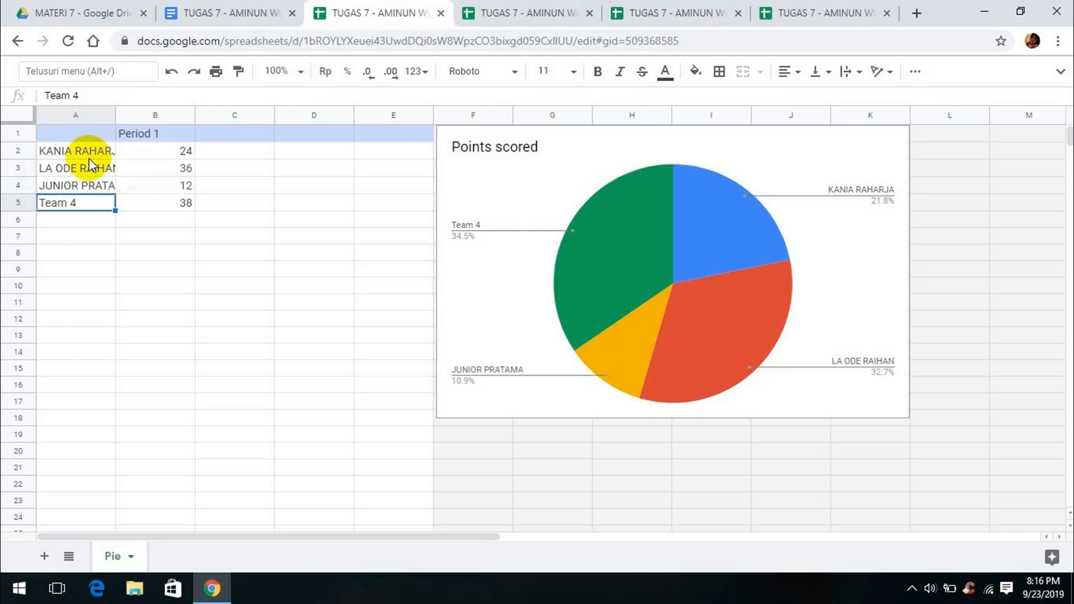
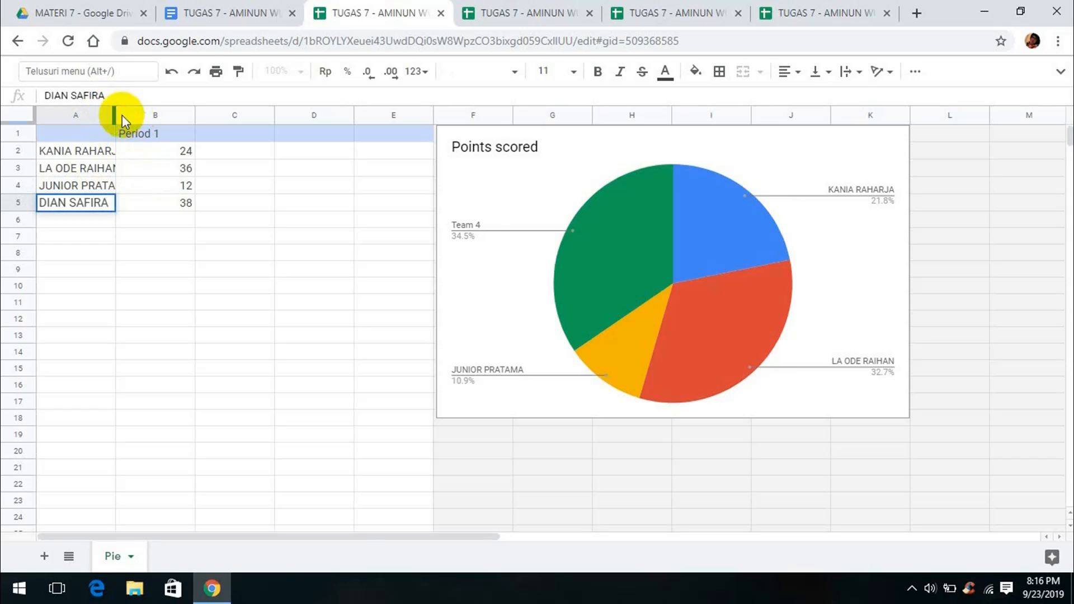
left_click_drag(90, 115, 129, 115)
left_click_drag(115, 116, 131, 112)
Head column B 'GENAP' and enter the scores 980, 790, 870 and 800 in B2:B5
left_click(167, 150)
left_click(177, 135)
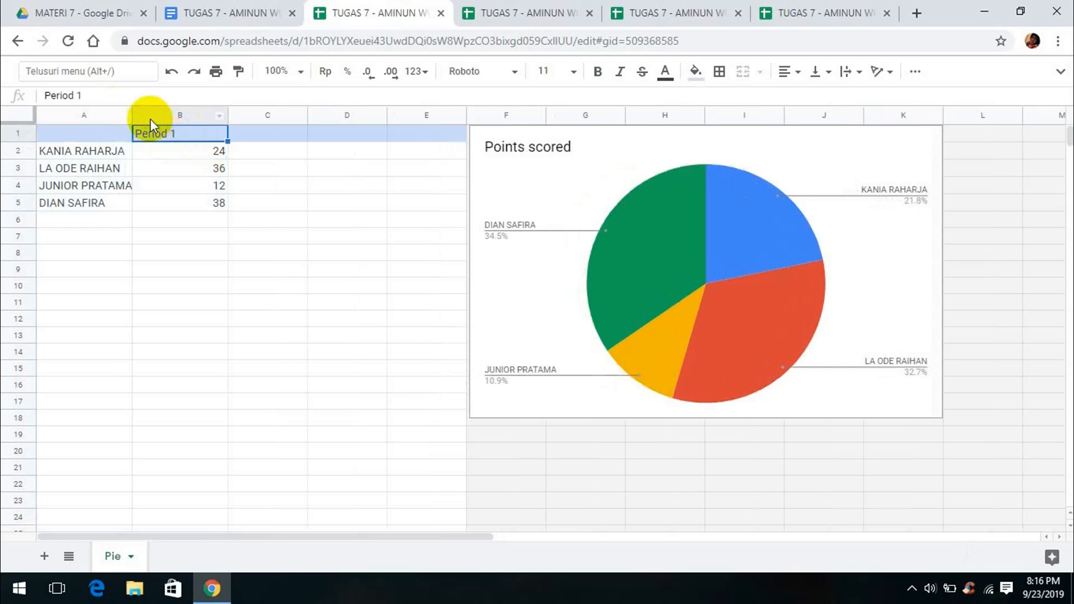
type("GENAP")
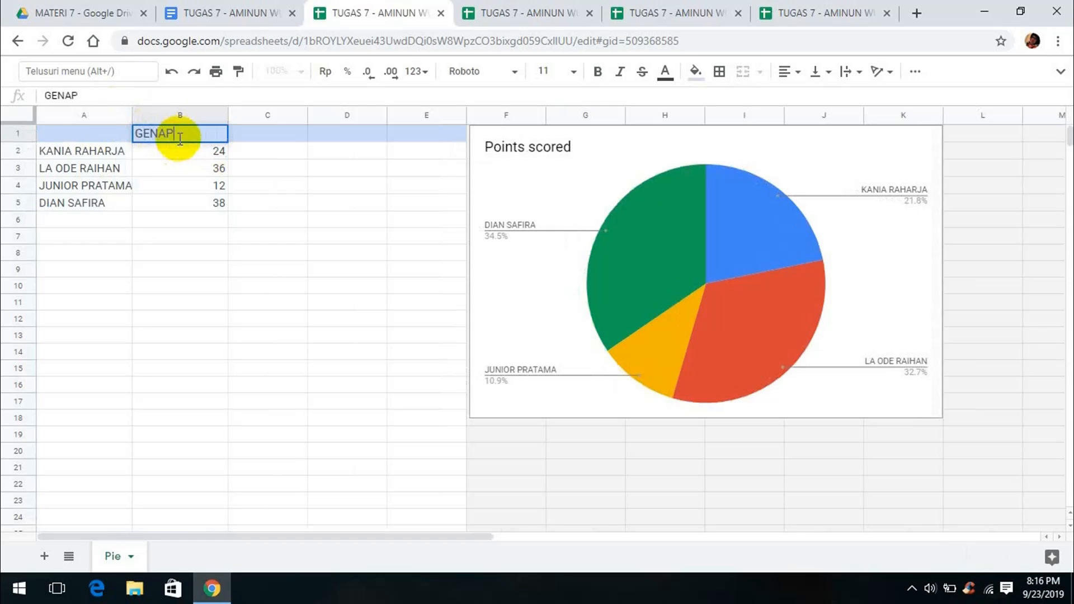
left_click(211, 151)
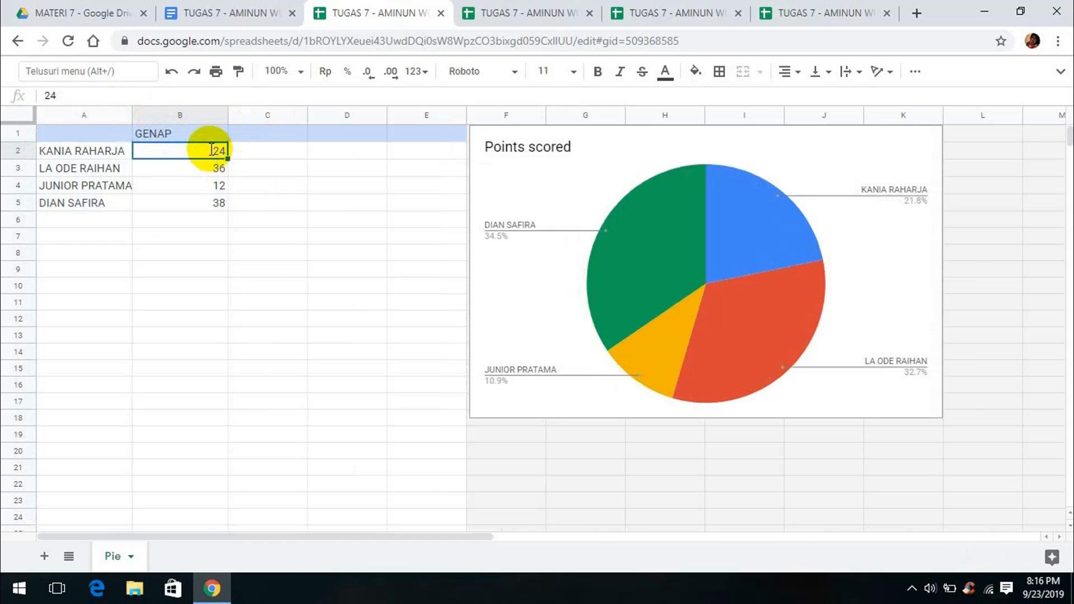
type("980")
key("Return")
key("Return")
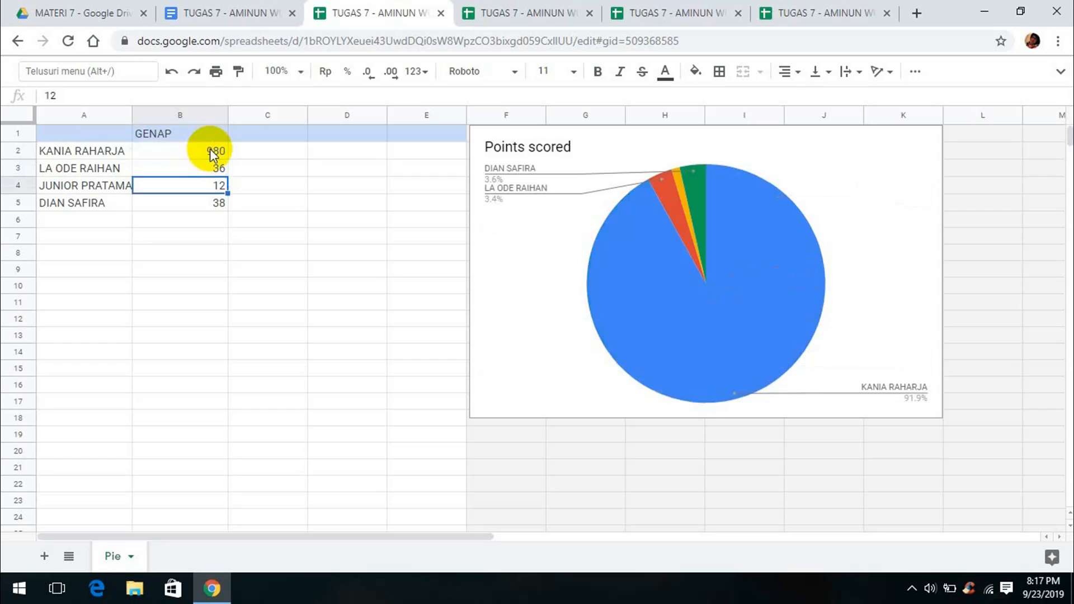
key("Up")
type("790")
key("Return")
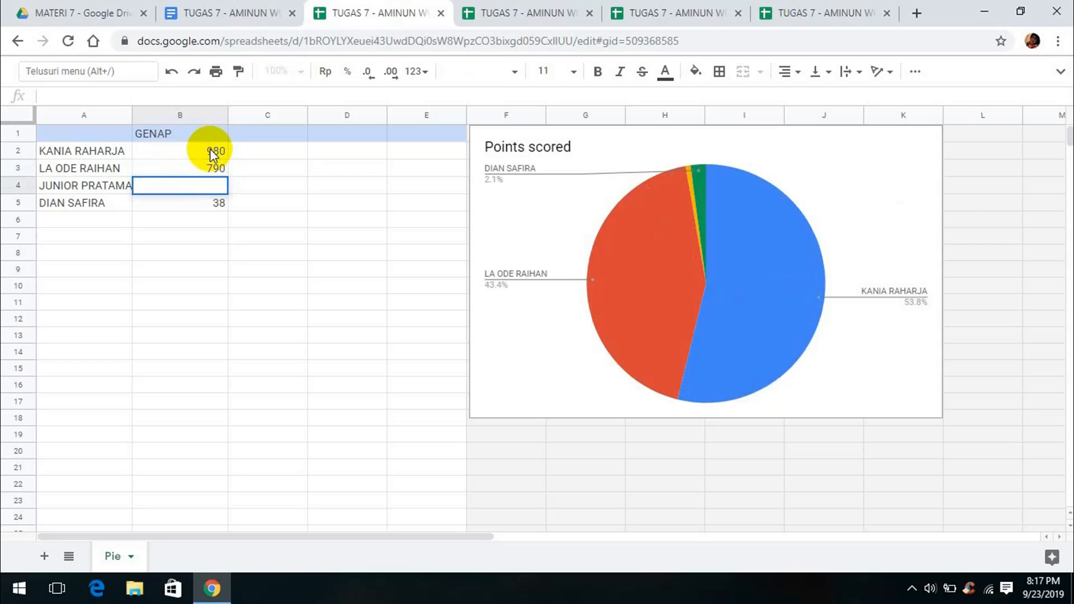
key("Return")
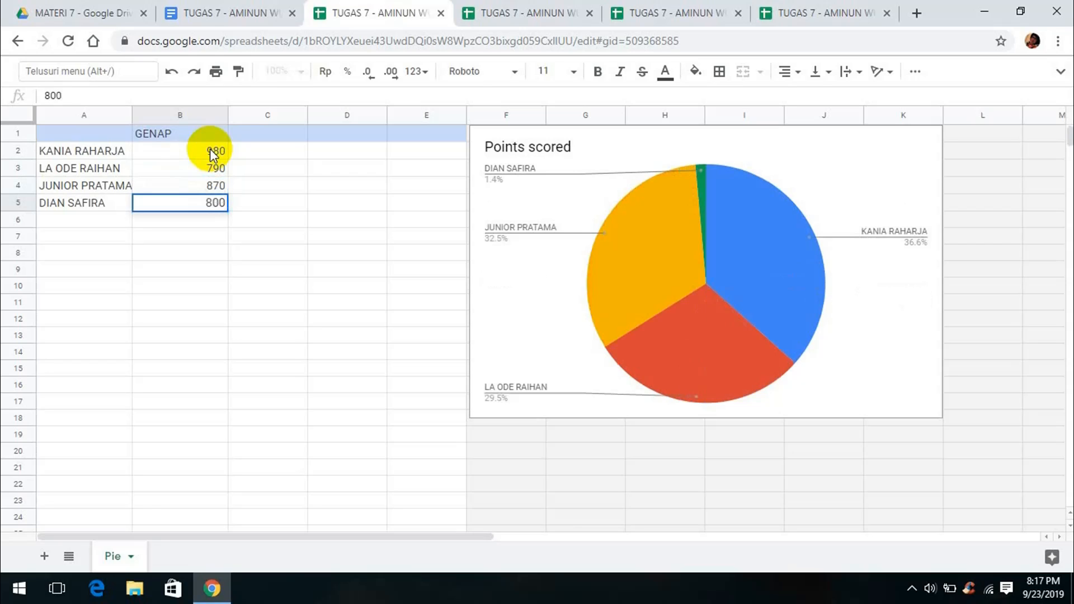
type("800")
left_click(270, 207)
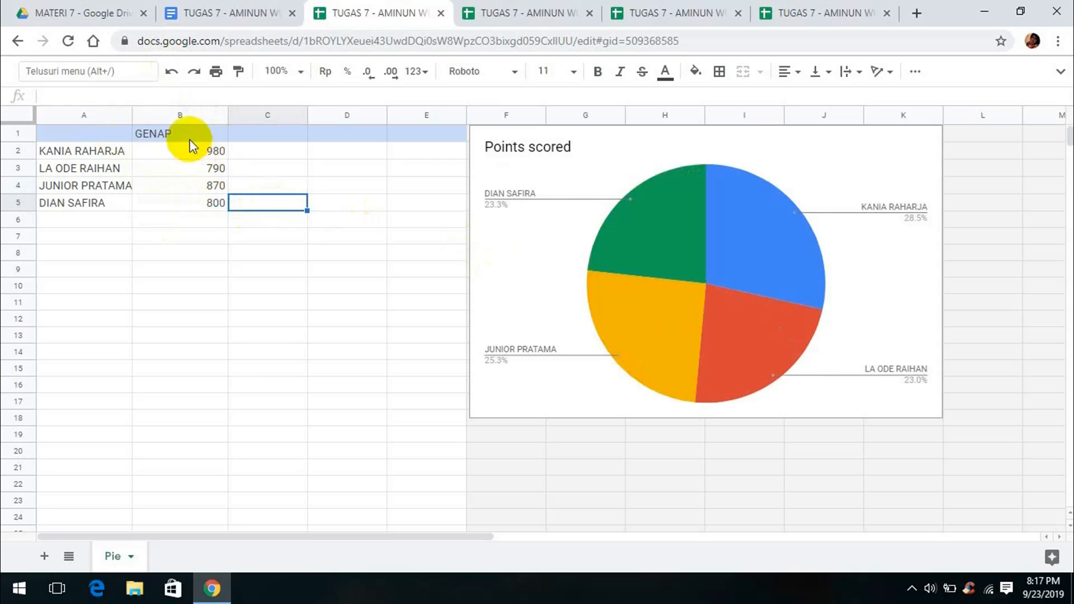
left_click(508, 149)
Type 'Nilai ulangan semester genap tahun 2019' as the pie chart's title text
double_click(546, 144)
left_click(957, 426)
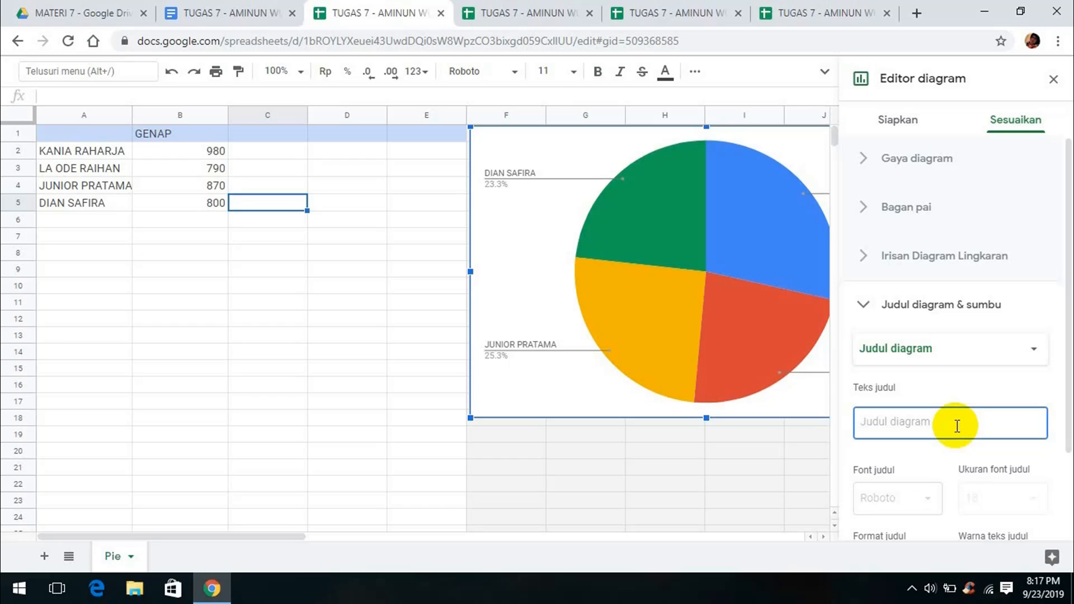
key("BackSpace")
type("n")
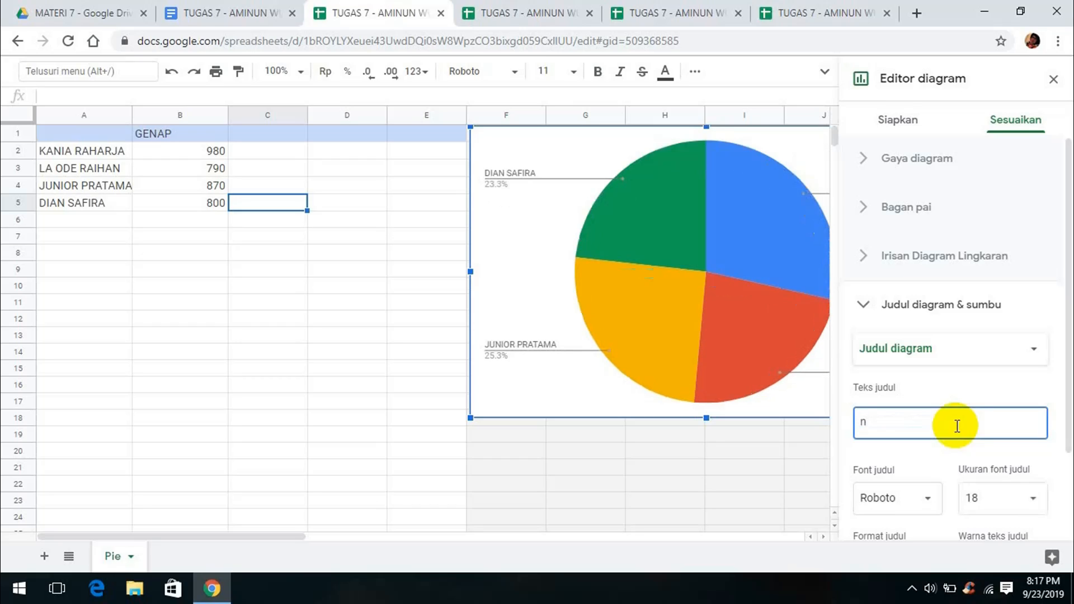
type("N")
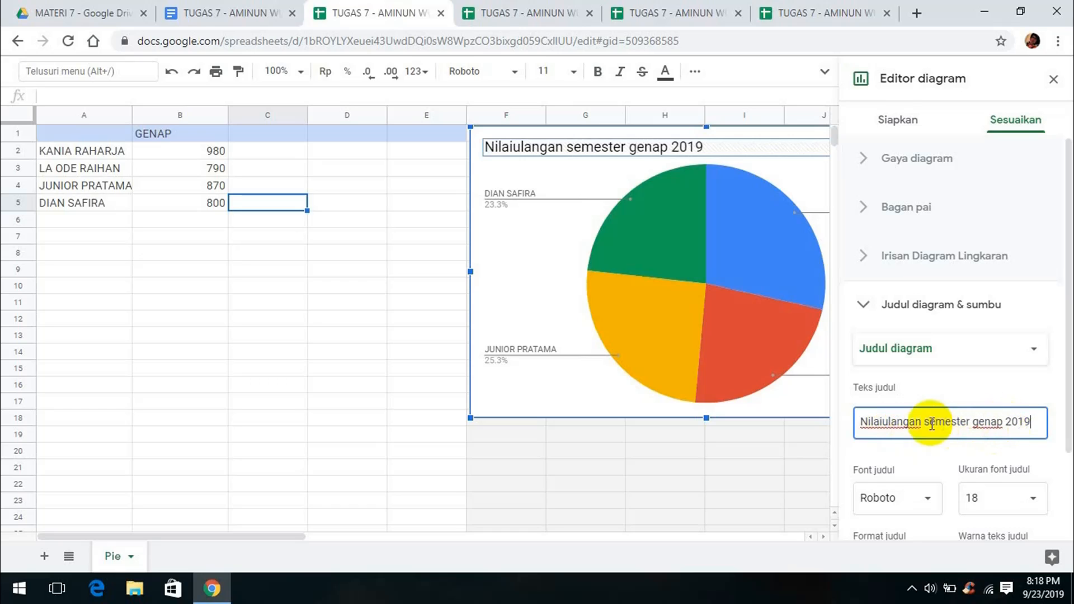
left_click(1003, 426)
left_click(882, 425)
type("genap")
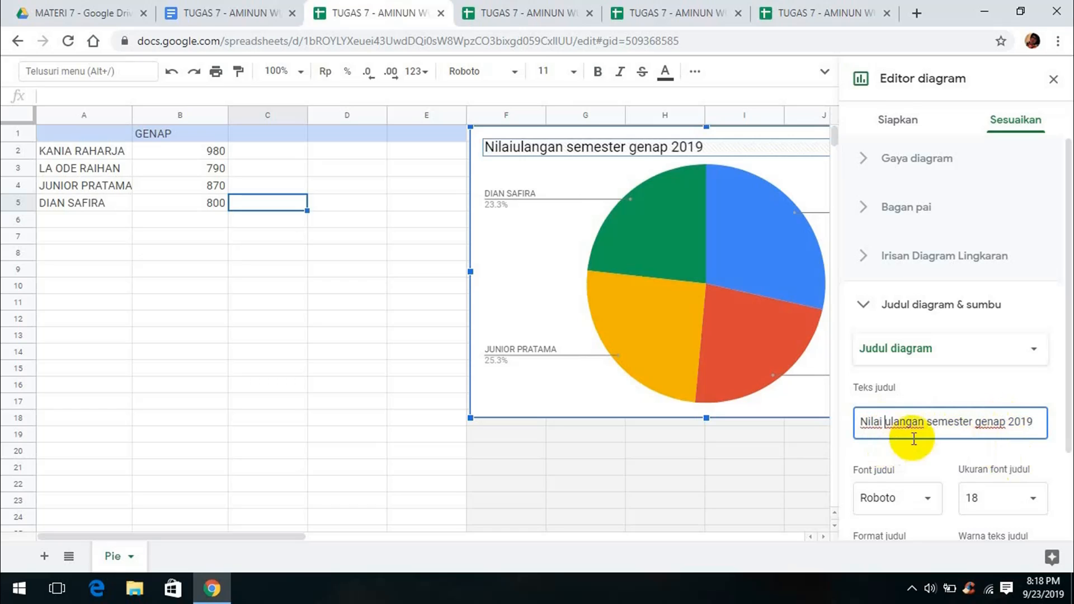
type(" tahun")
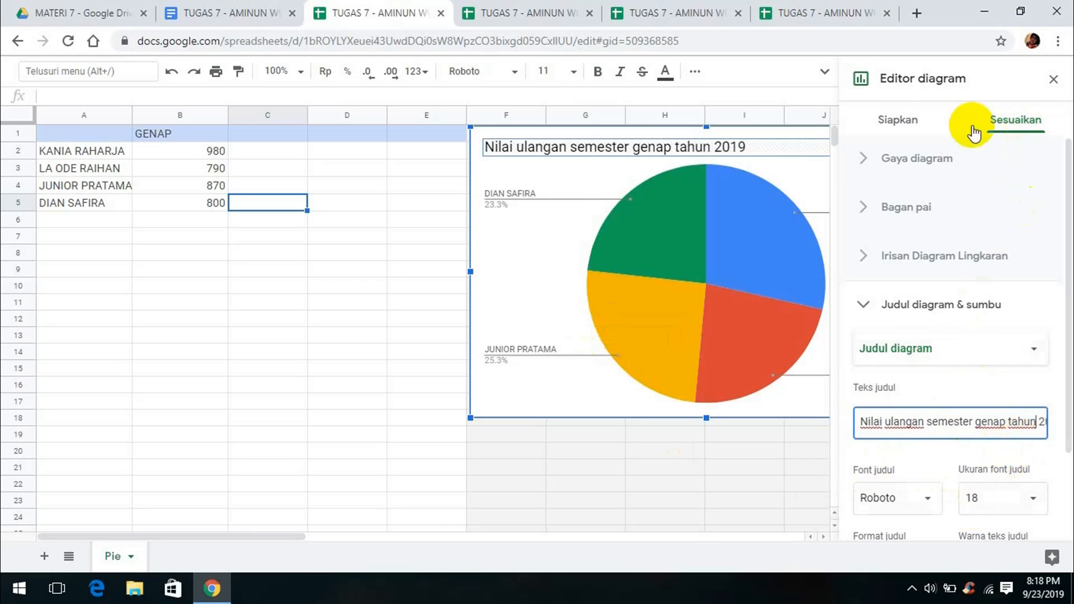
left_click(909, 122)
Insert 'tahun' before 2018-2019 in the line and column chart titles
left_click(1047, 83)
key("ctrl+Tab")
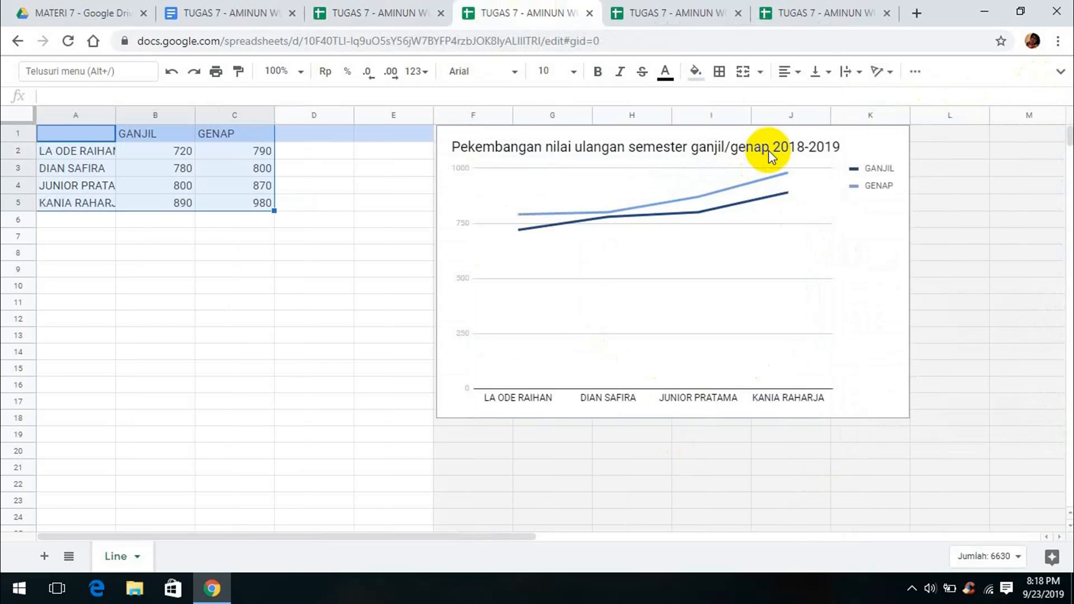
double_click(774, 149)
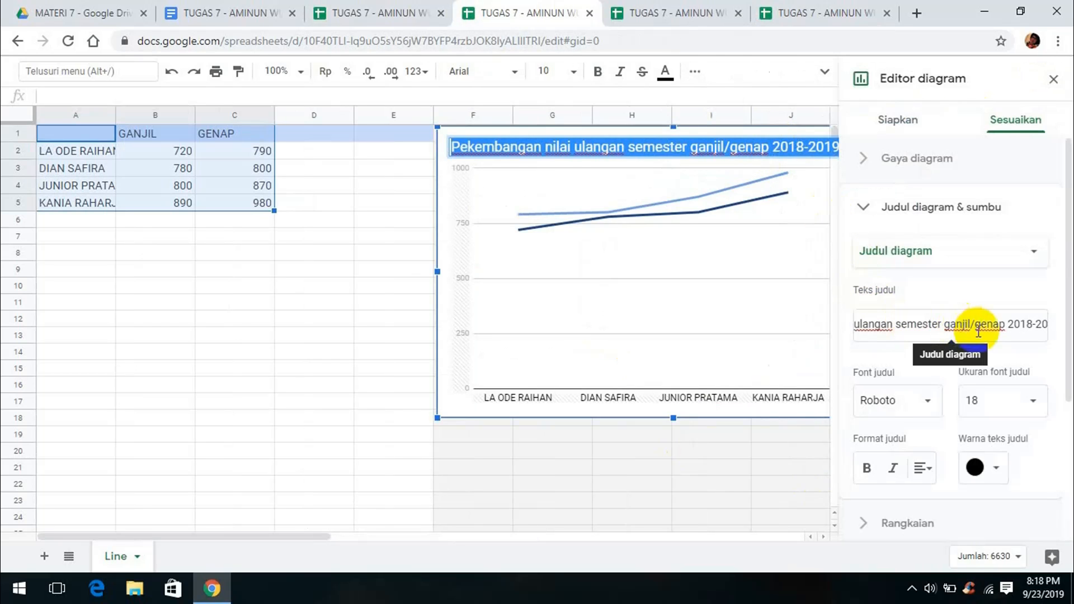
left_click(1004, 326)
type("tahu ")
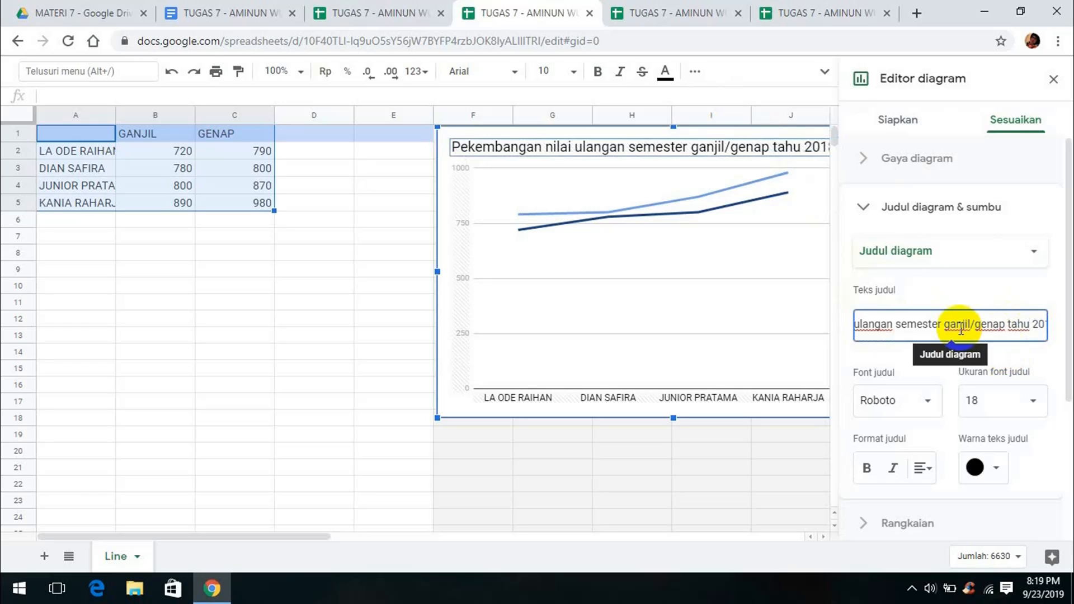
type("n")
left_click(1063, 82)
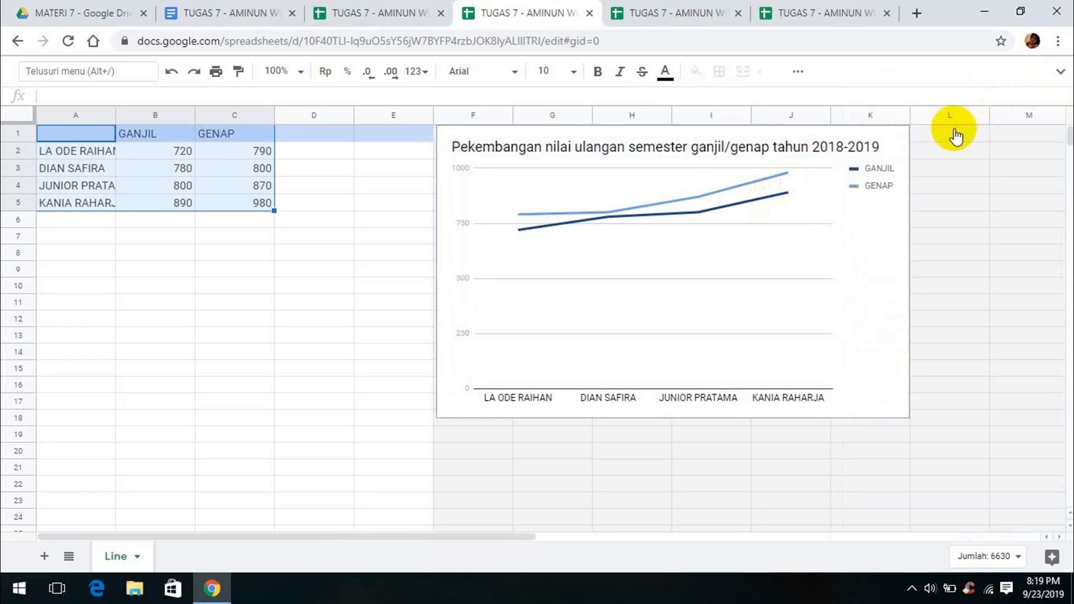
key("ctrl+Tab")
double_click(801, 148)
left_click(1004, 324)
type("tahun 20")
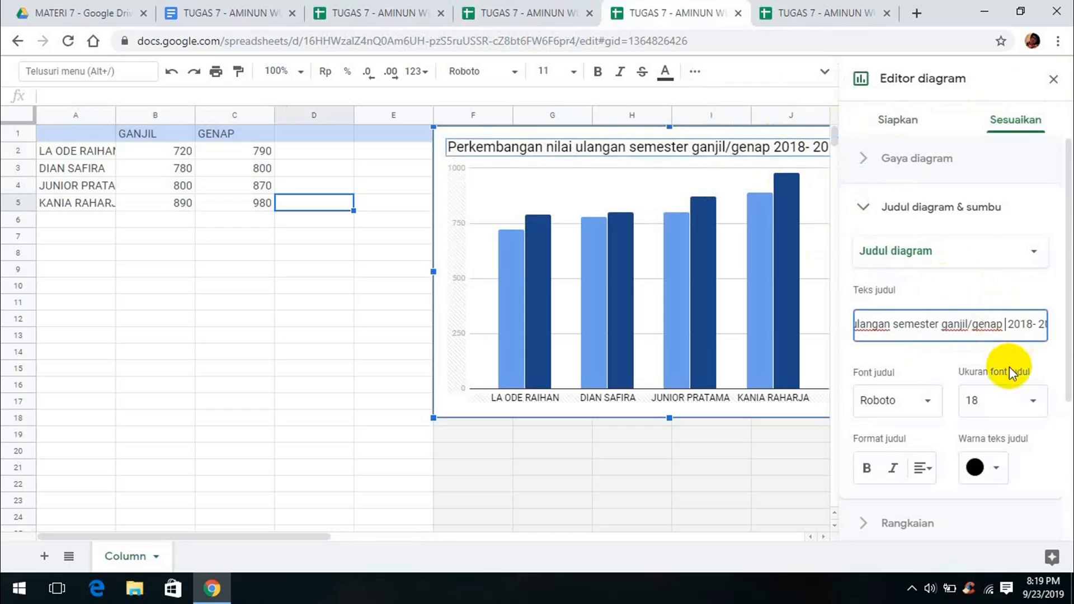
left_click(1053, 79)
Insert 'tahun' before 2018-2019 in the bar chart title, fixing its spacing
left_click(822, 19)
left_click(1007, 329)
key("Right")
key("Right")
key("Right")
key("Right")
key("Right")
key("Right")
key("Right")
key("Right")
key("Right")
key("Right")
key("Right")
key("Right")
key("Right")
key("Right")
key("Right")
key("Right")
key("Right")
key("Right")
key("Right")
key("Right")
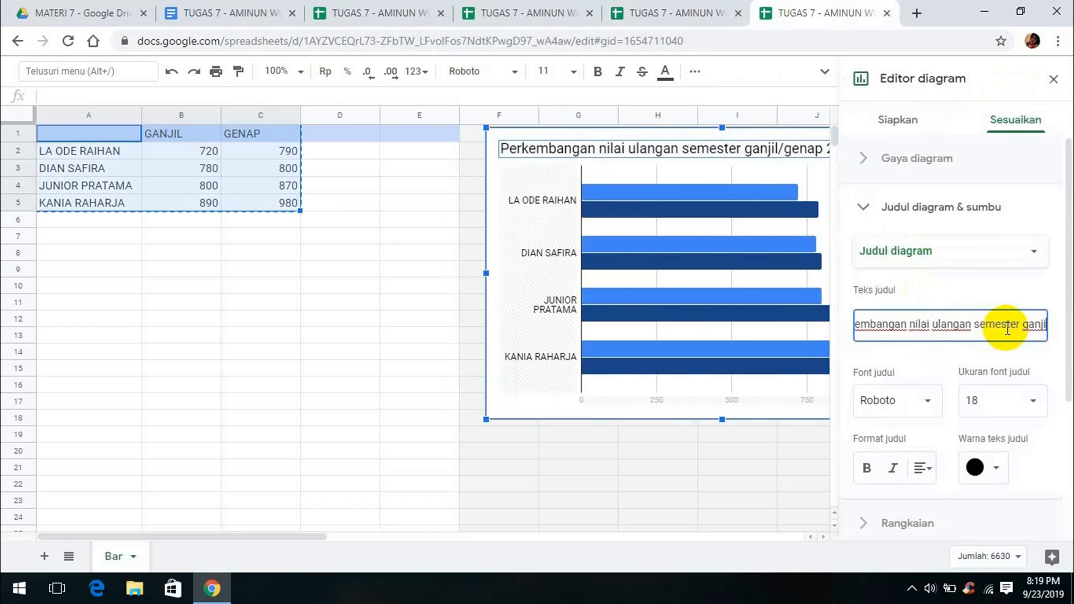
type("t")
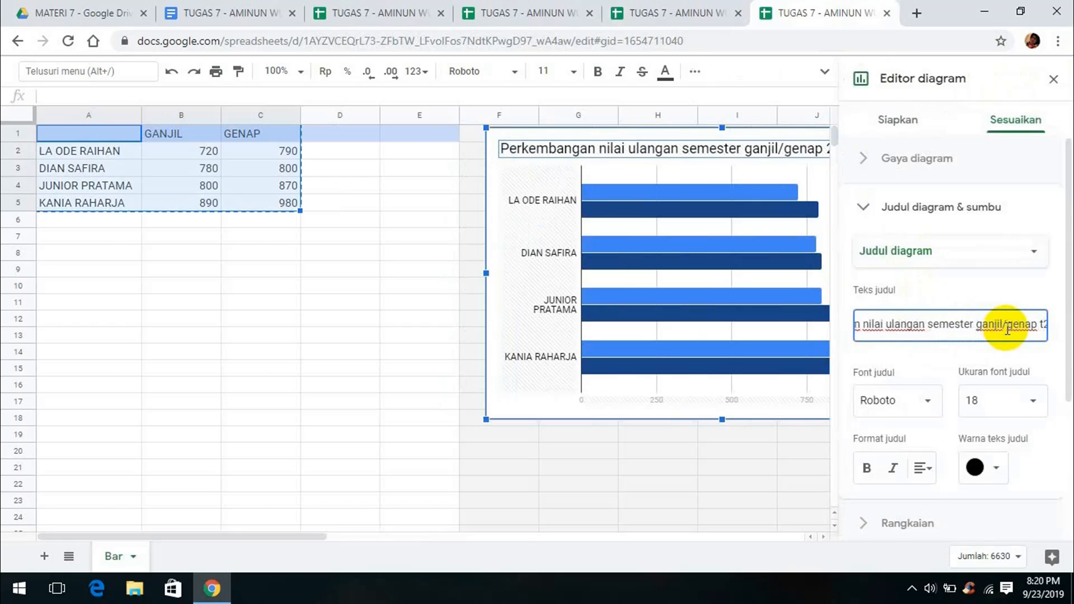
type("ahun")
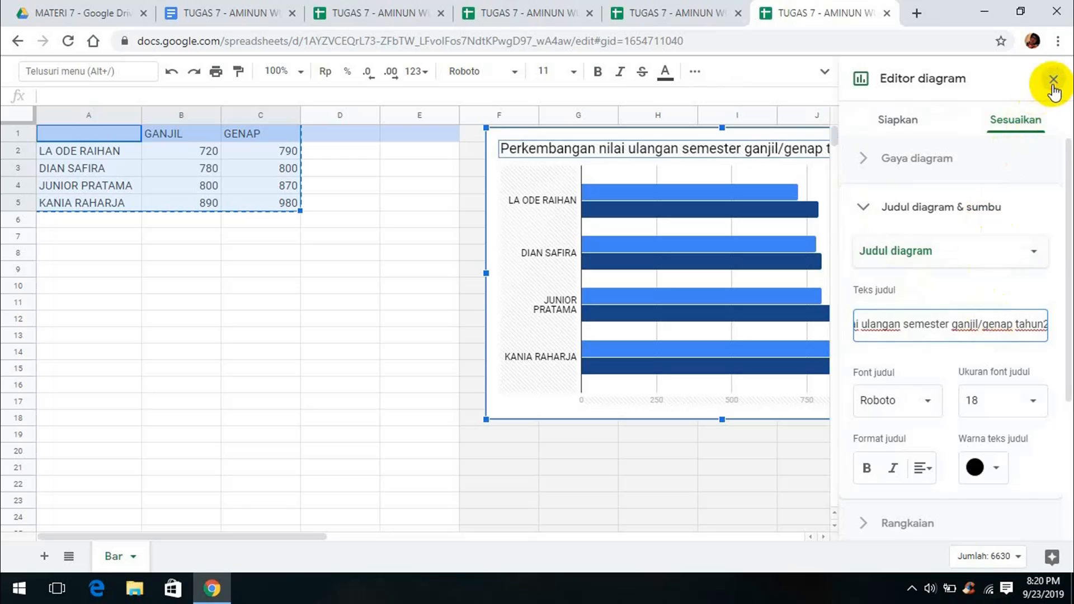
left_click(1054, 79)
double_click(856, 144)
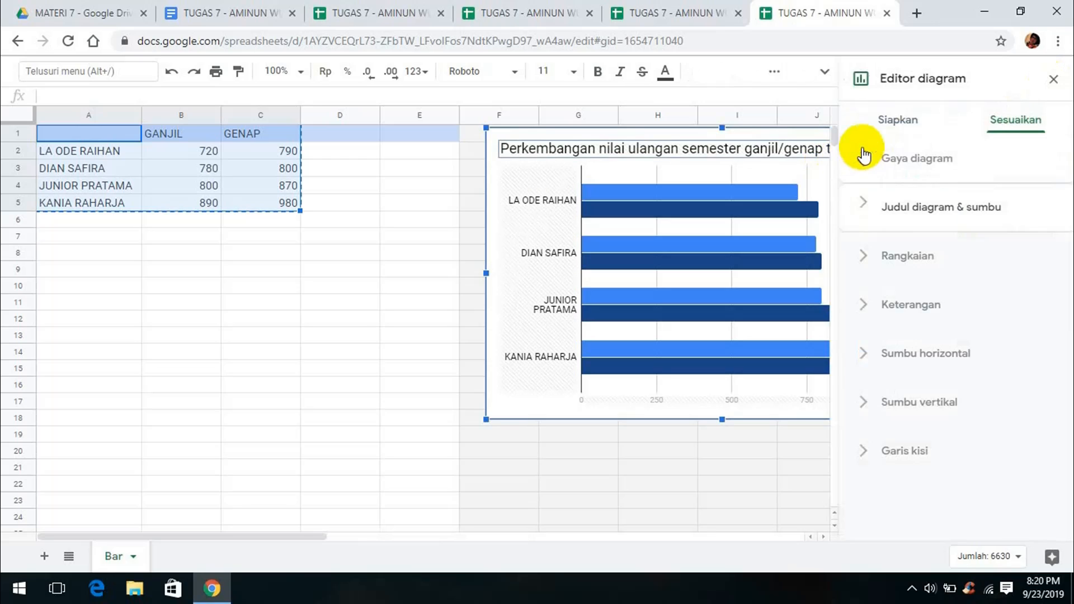
left_click(864, 155)
left_click(938, 434)
left_click(951, 324)
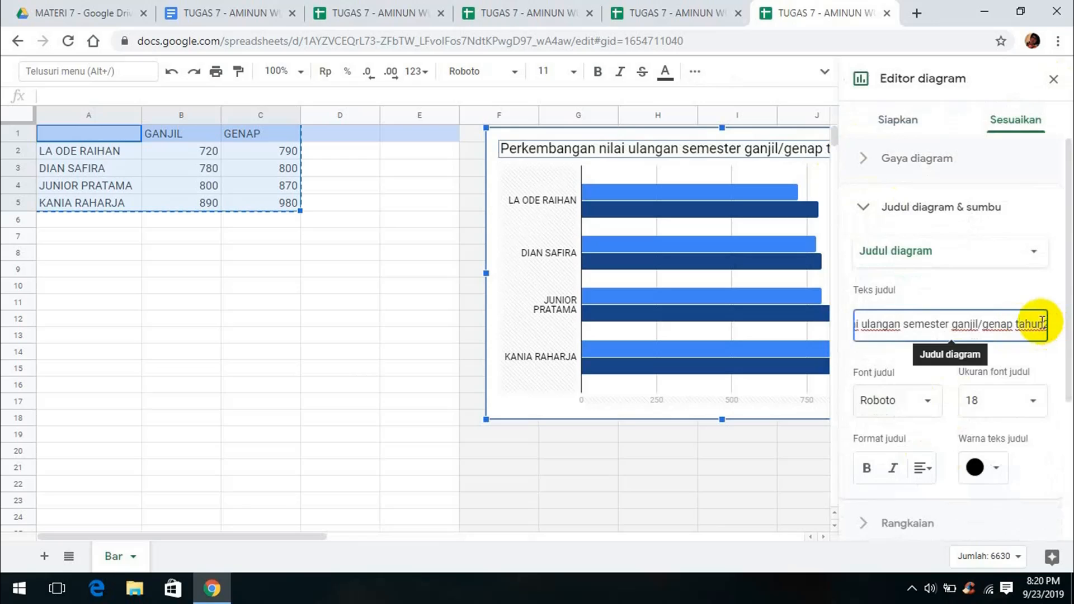
left_click(1054, 79)
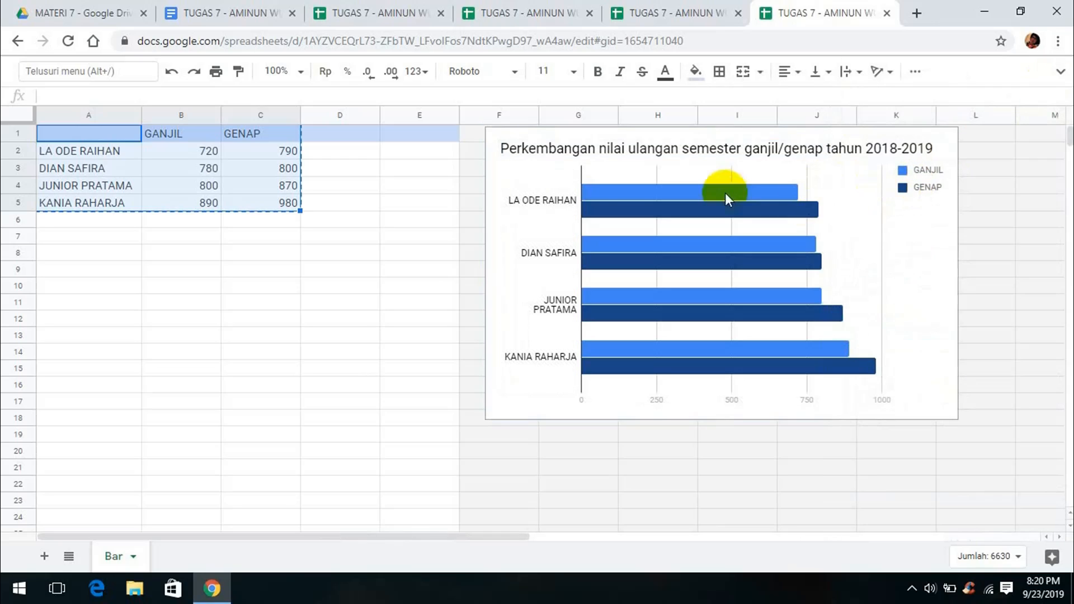
Update the pie chart in the report with the sheet's student scores
key("ctrl+2")
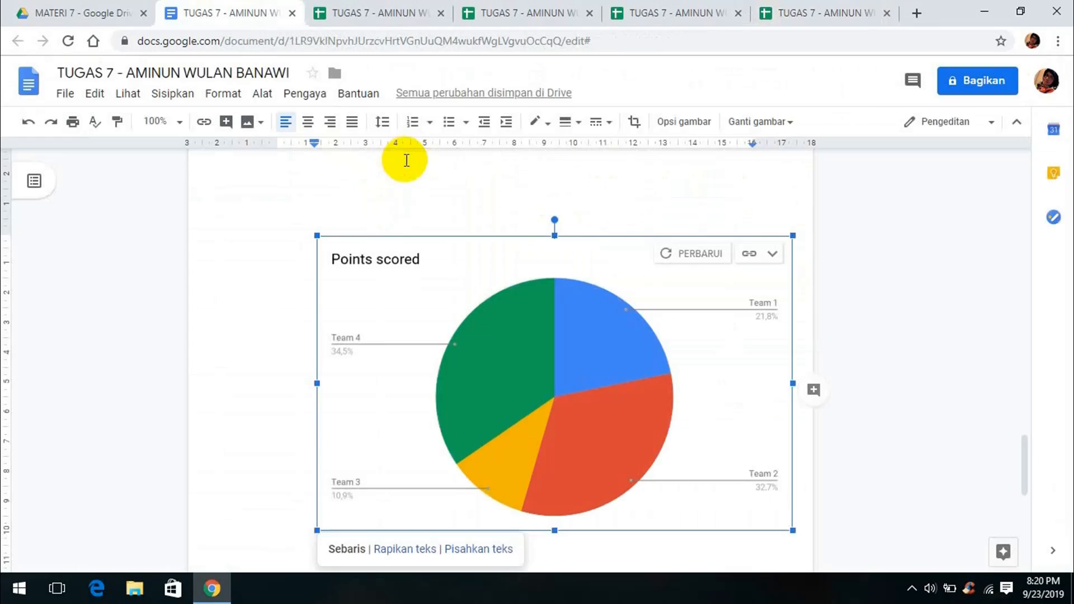
left_click(662, 256)
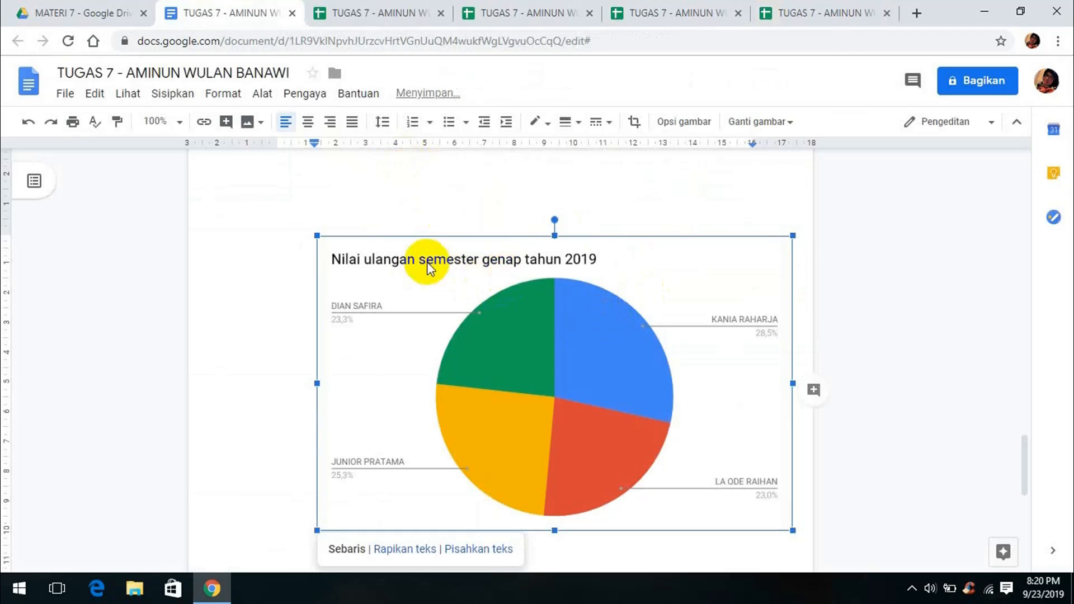
scroll(573, 324, "up", 15)
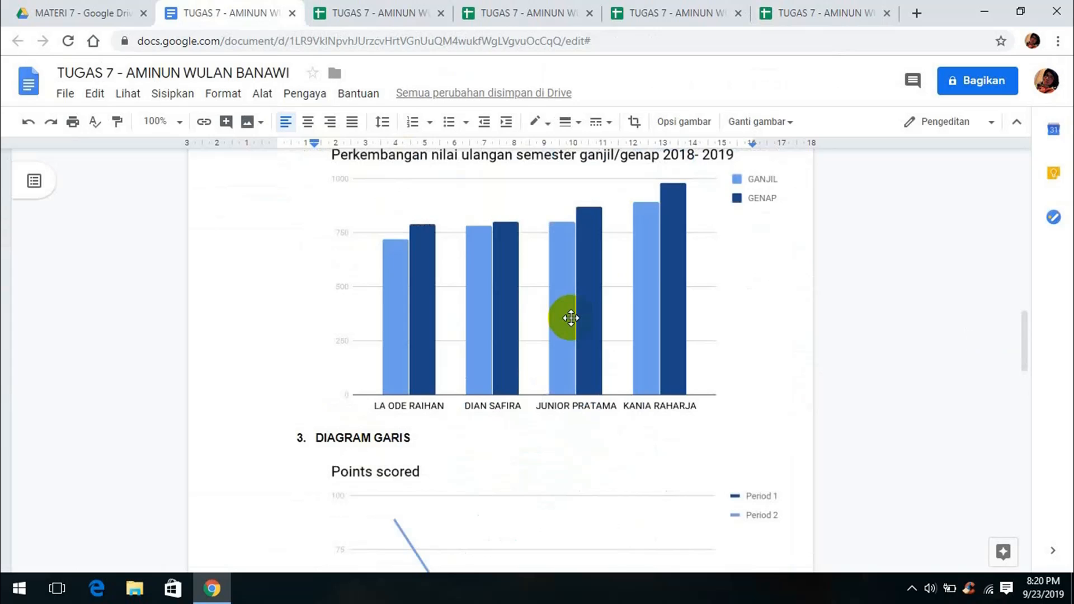
scroll(570, 317, "down", 3)
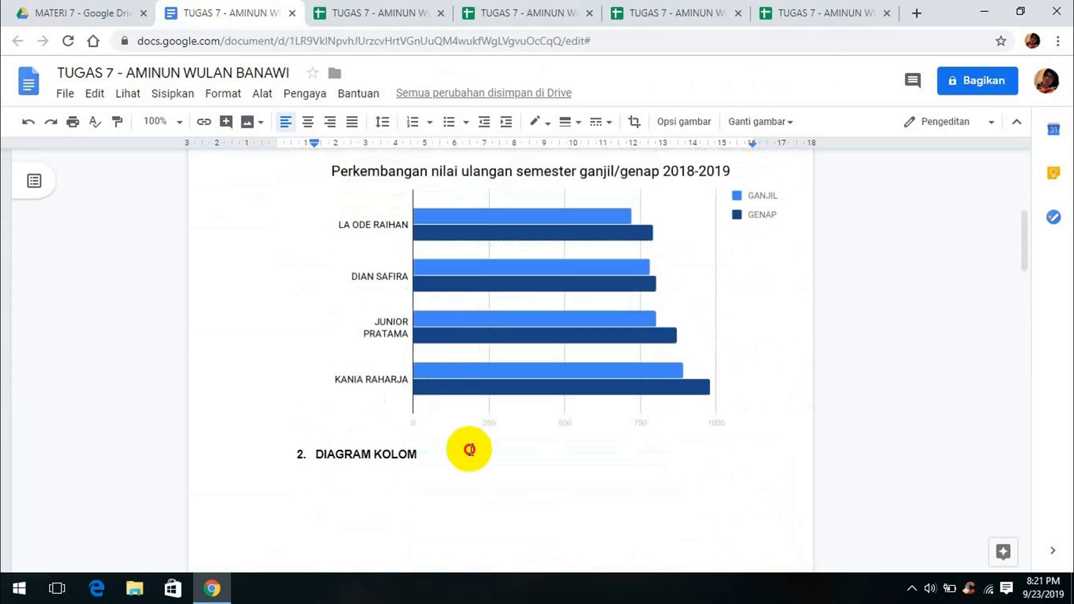
scroll(726, 444, "up", 1)
Push the DIAGRAM KOLOM heading onto the next page with blank lines
left_click(718, 451)
scroll(716, 445, "down", 1)
left_click(709, 454)
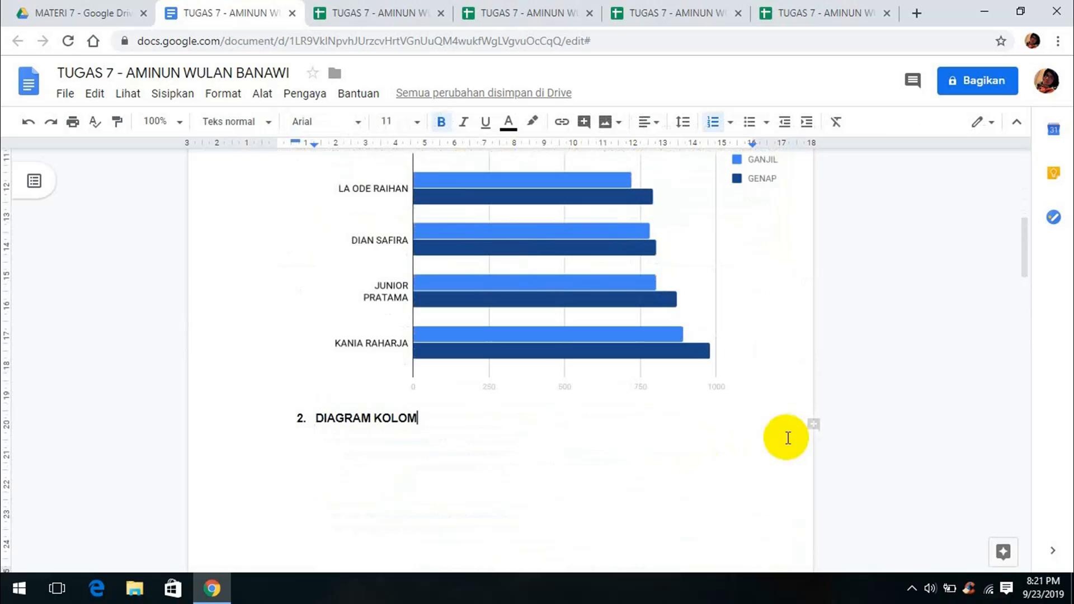
left_click(774, 400)
left_click(799, 467)
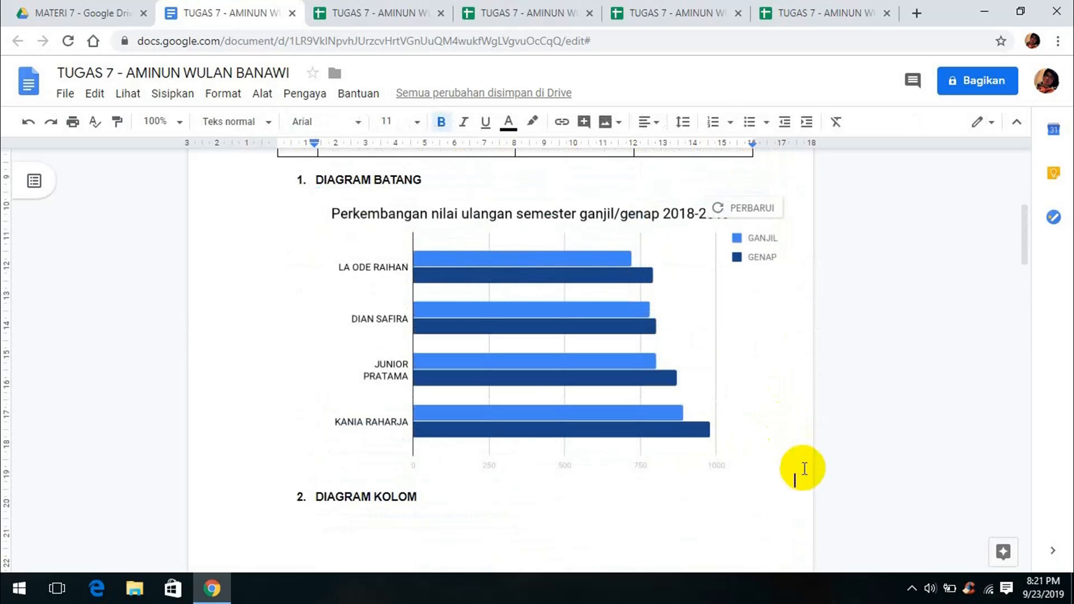
scroll(790, 470, "down", 1)
scroll(789, 470, "down", 2)
key("Return")
key("Return")
key("Return")
key("Return")
key("Return")
key("Return")
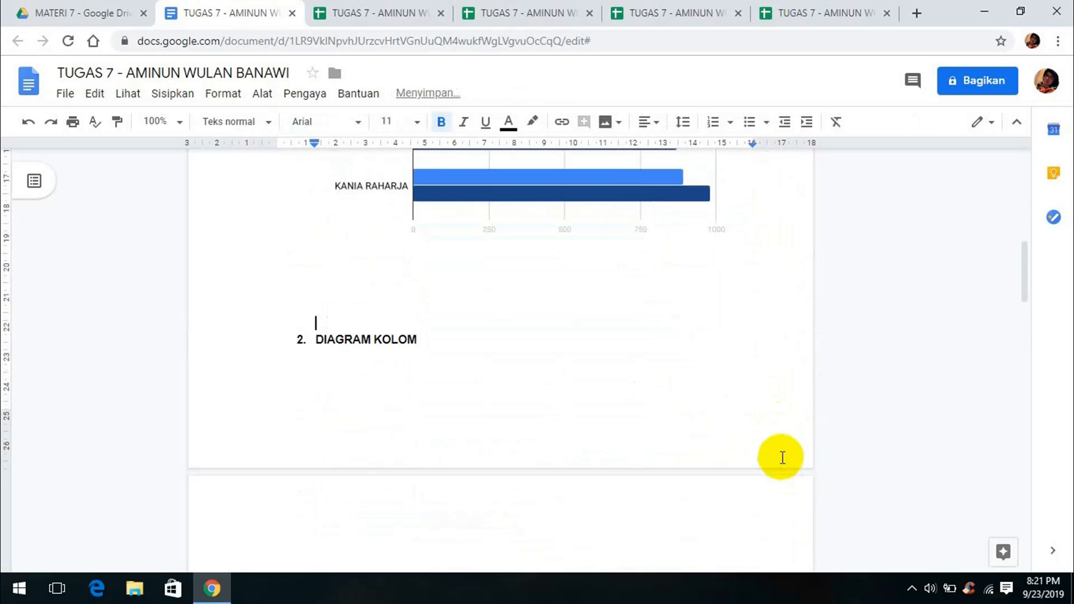
key("Return")
Push the DIAGRAM PAI heading onto the next page with blank lines
scroll(781, 458, "down", 11)
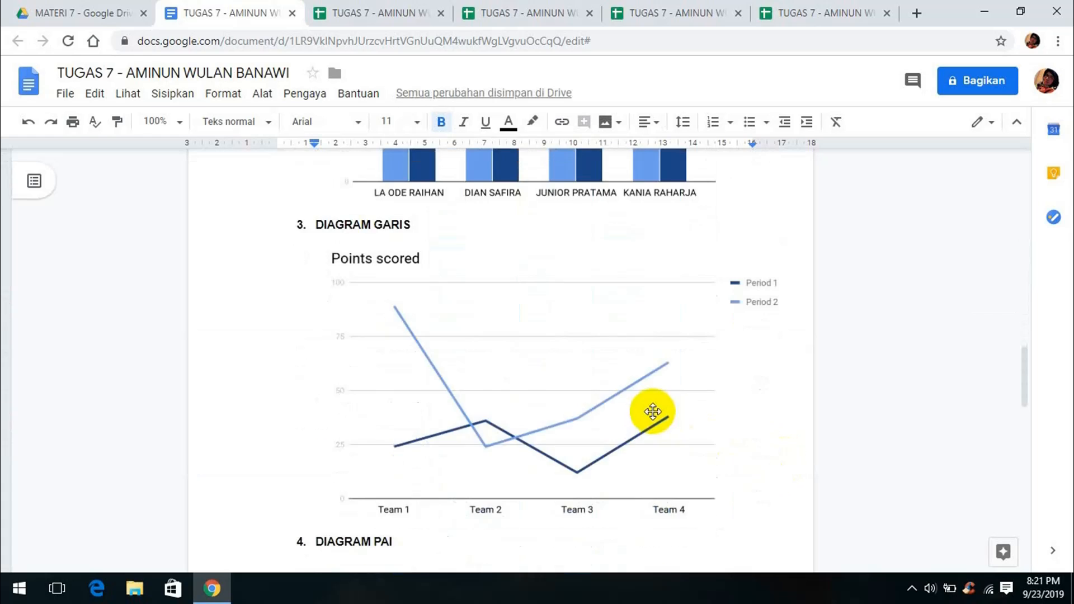
scroll(447, 335, "up", 2)
left_click(568, 353)
left_click_drag(809, 497, 797, 486)
left_click(794, 493)
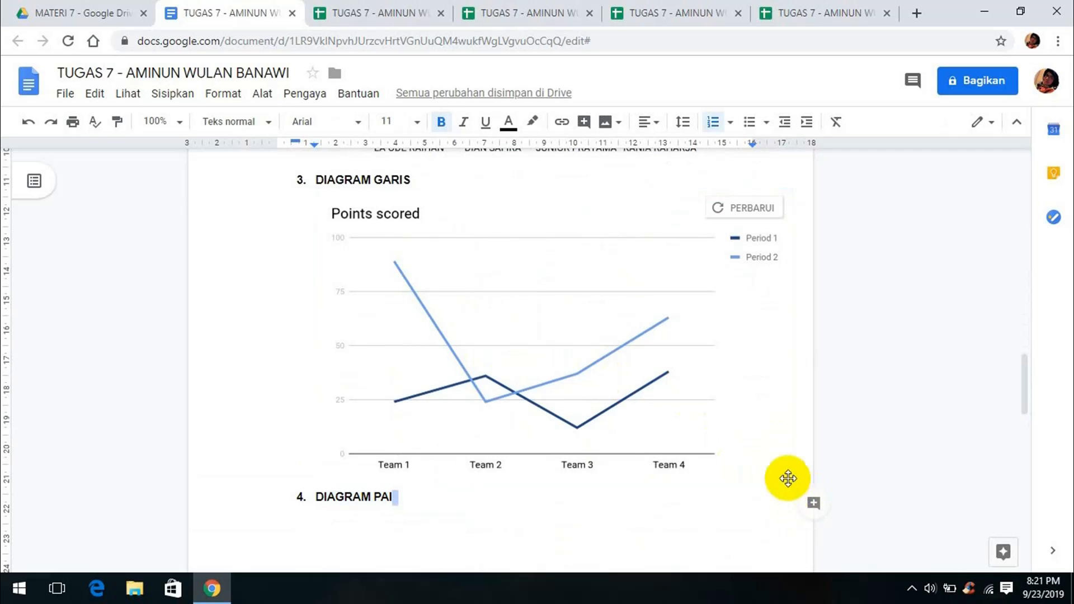
left_click(788, 478)
left_click(800, 472)
key("Return")
key("Return")
key("Return")
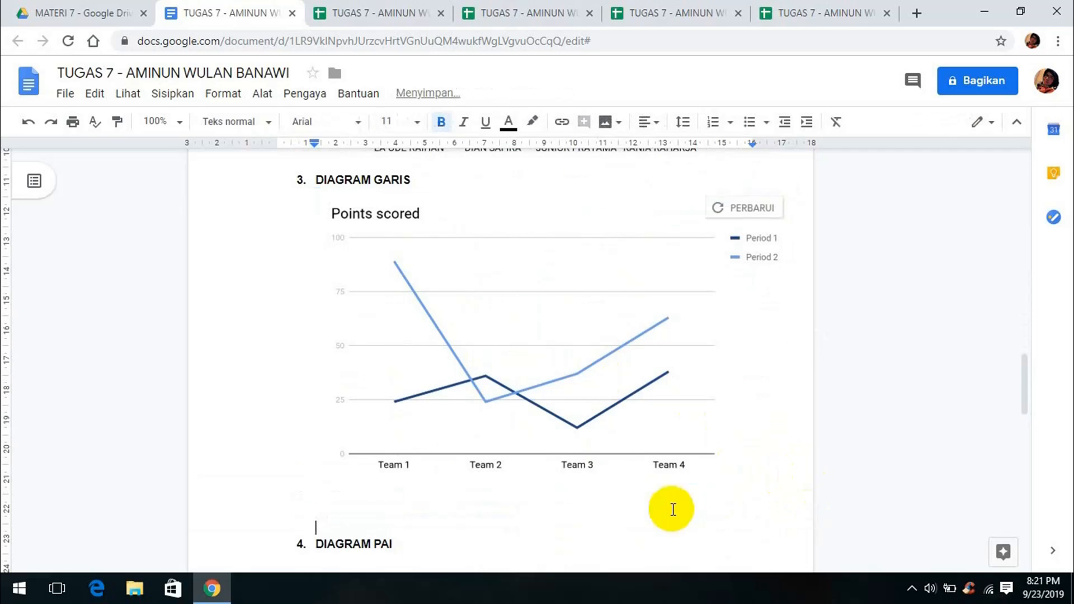
scroll(671, 508, "down", 2)
key("Return")
key("Return")
key("Return")
Update the line chart in the report with the sheet's data and new title
scroll(656, 499, "down", 5)
left_click(612, 425)
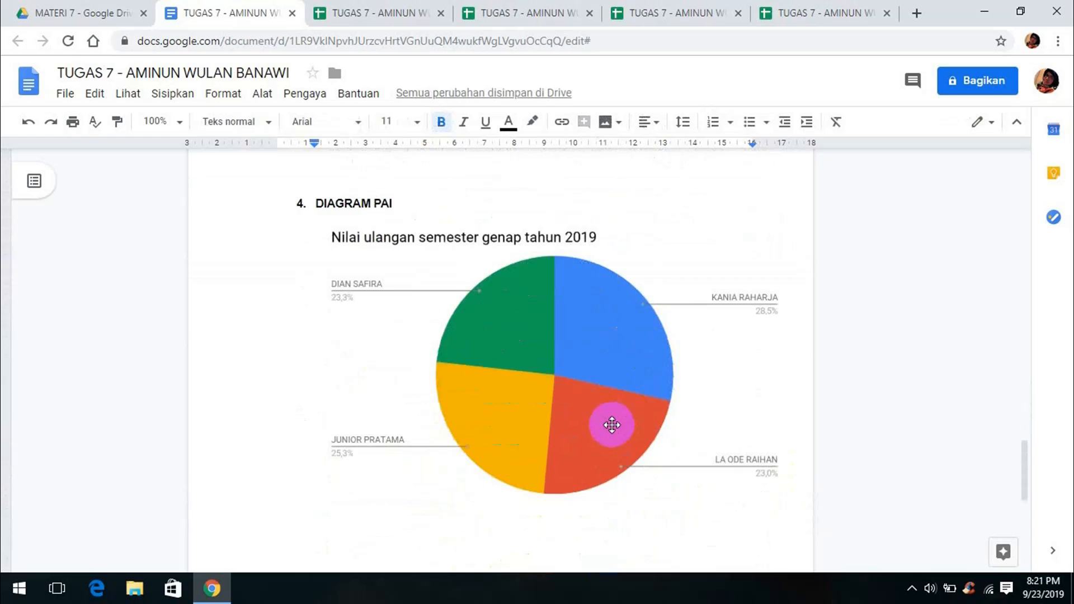
scroll(481, 323, "up", 12)
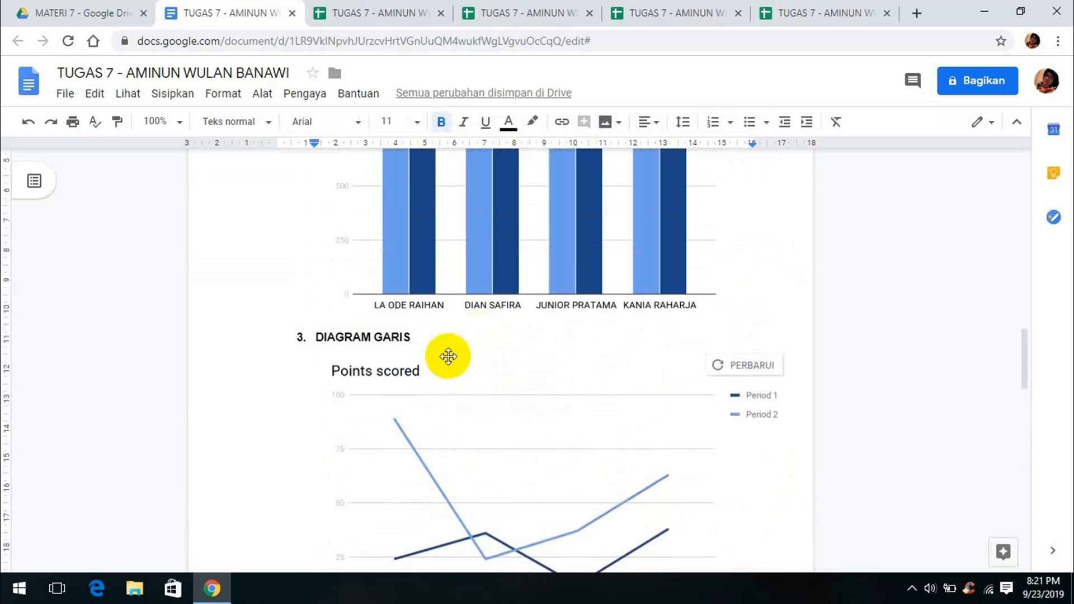
left_click(744, 365)
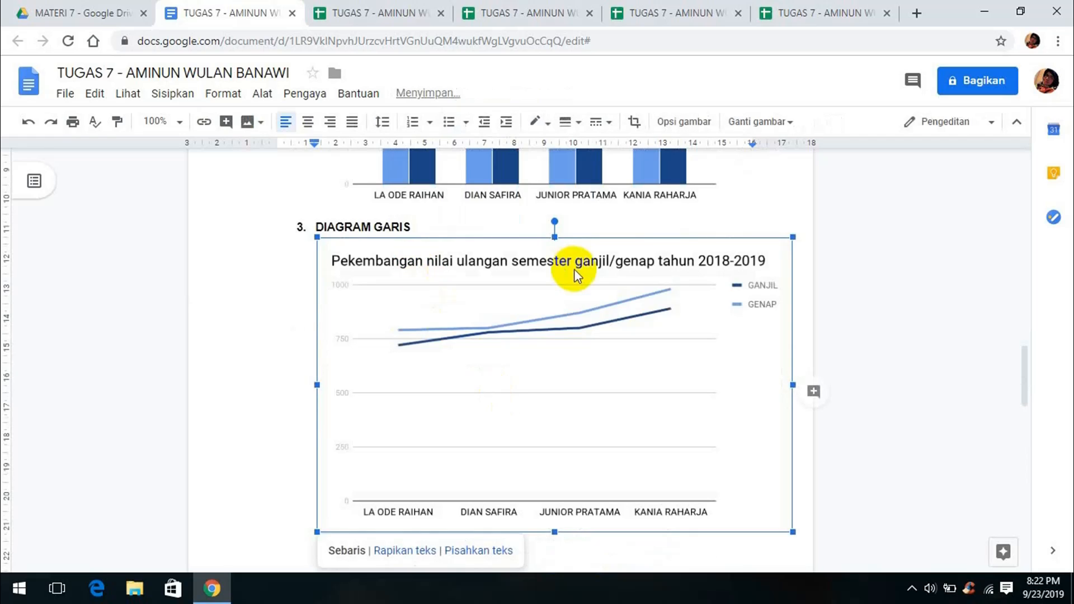
scroll(532, 335, "down", 4)
scroll(545, 341, "up", 11)
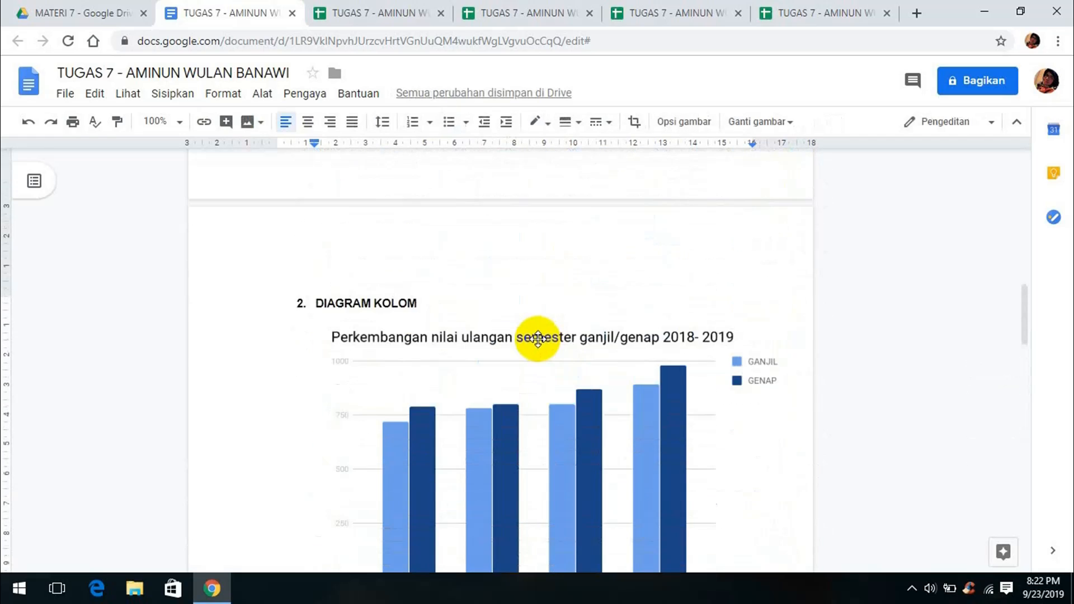
scroll(537, 339, "up", 7)
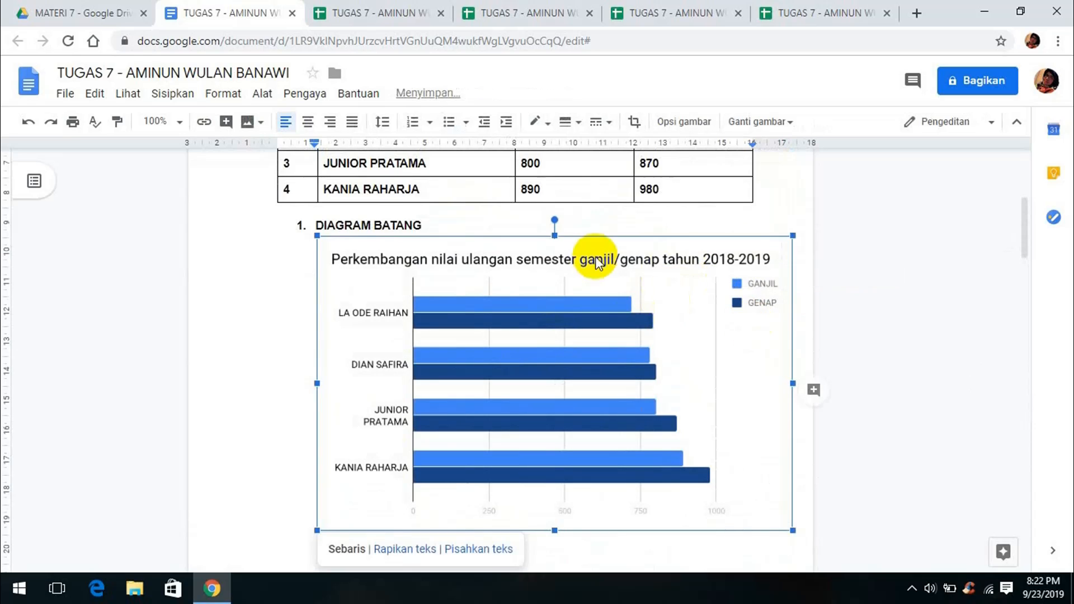
scroll(521, 270, "down", 1)
scroll(521, 270, "up", 2)
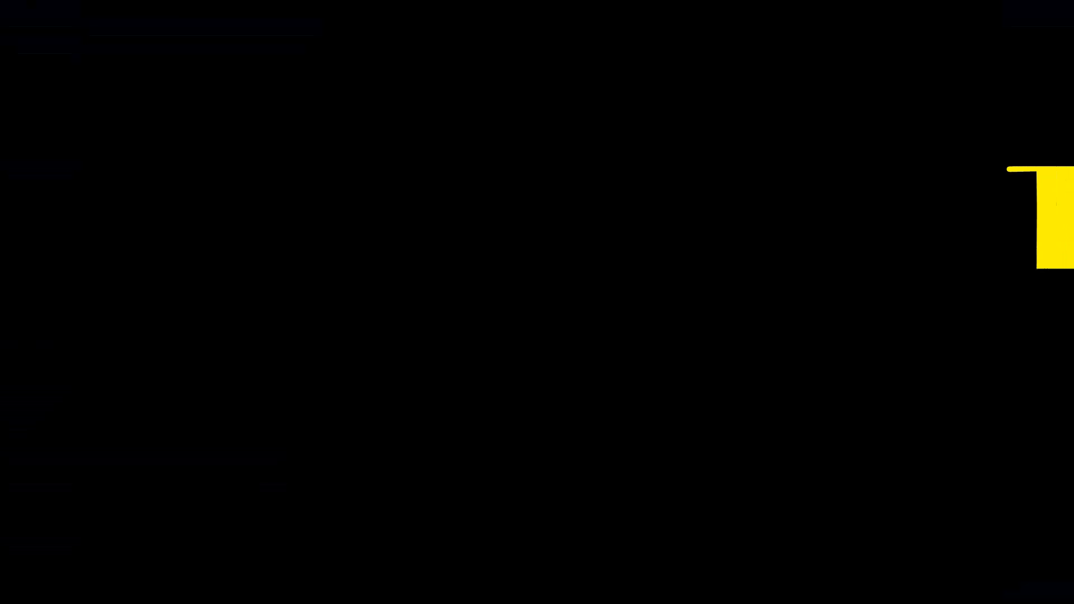